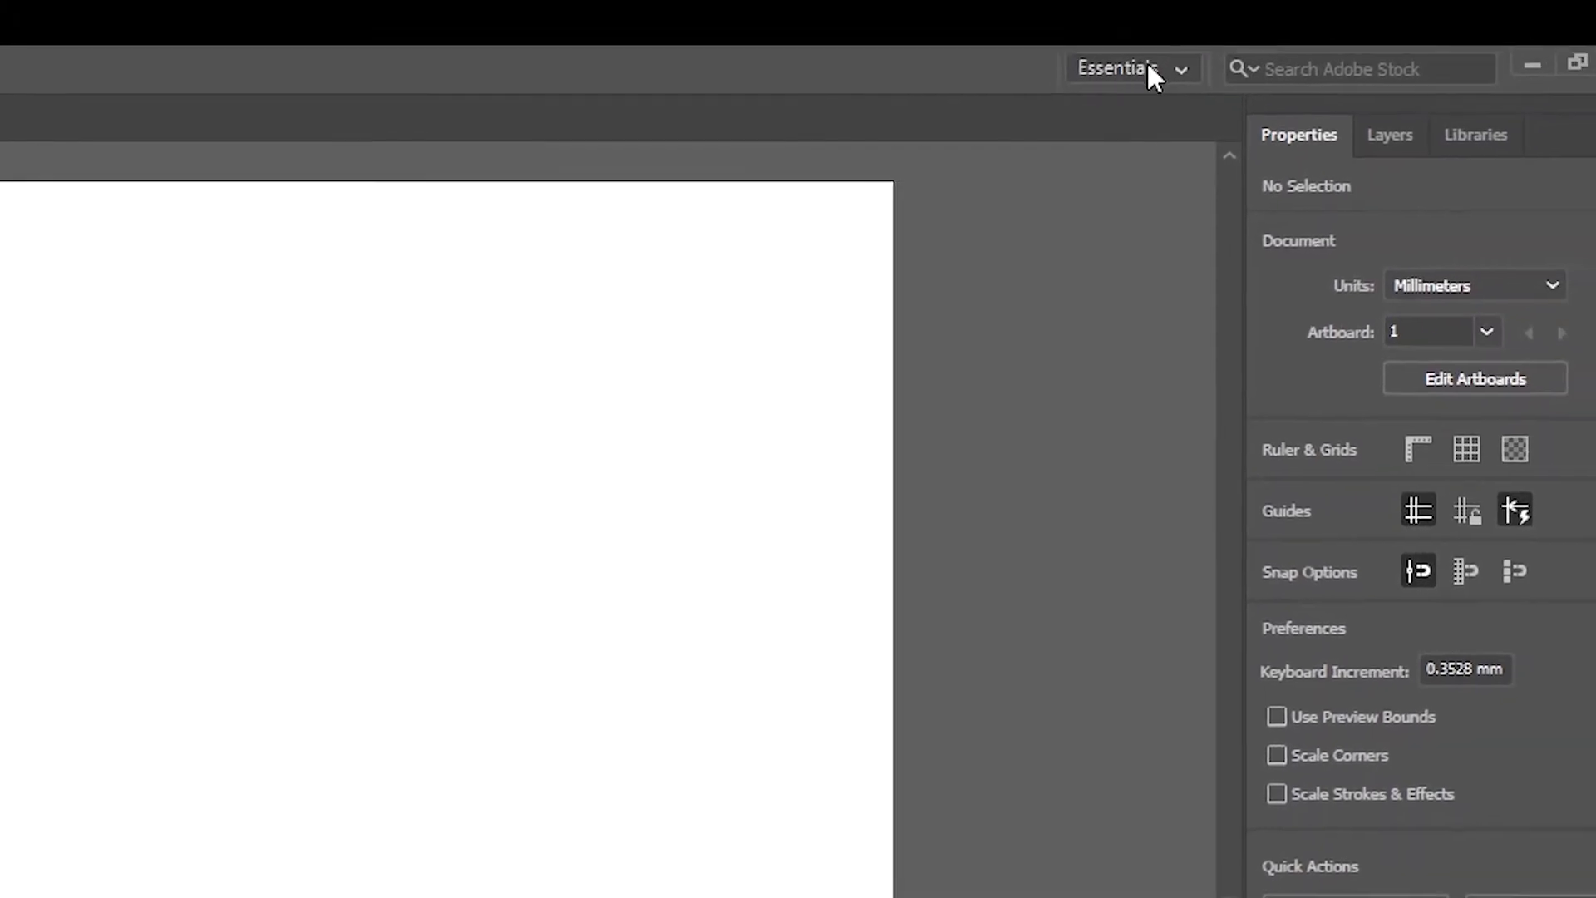
Switch the workspace to Essentials Classic
click(1149, 68)
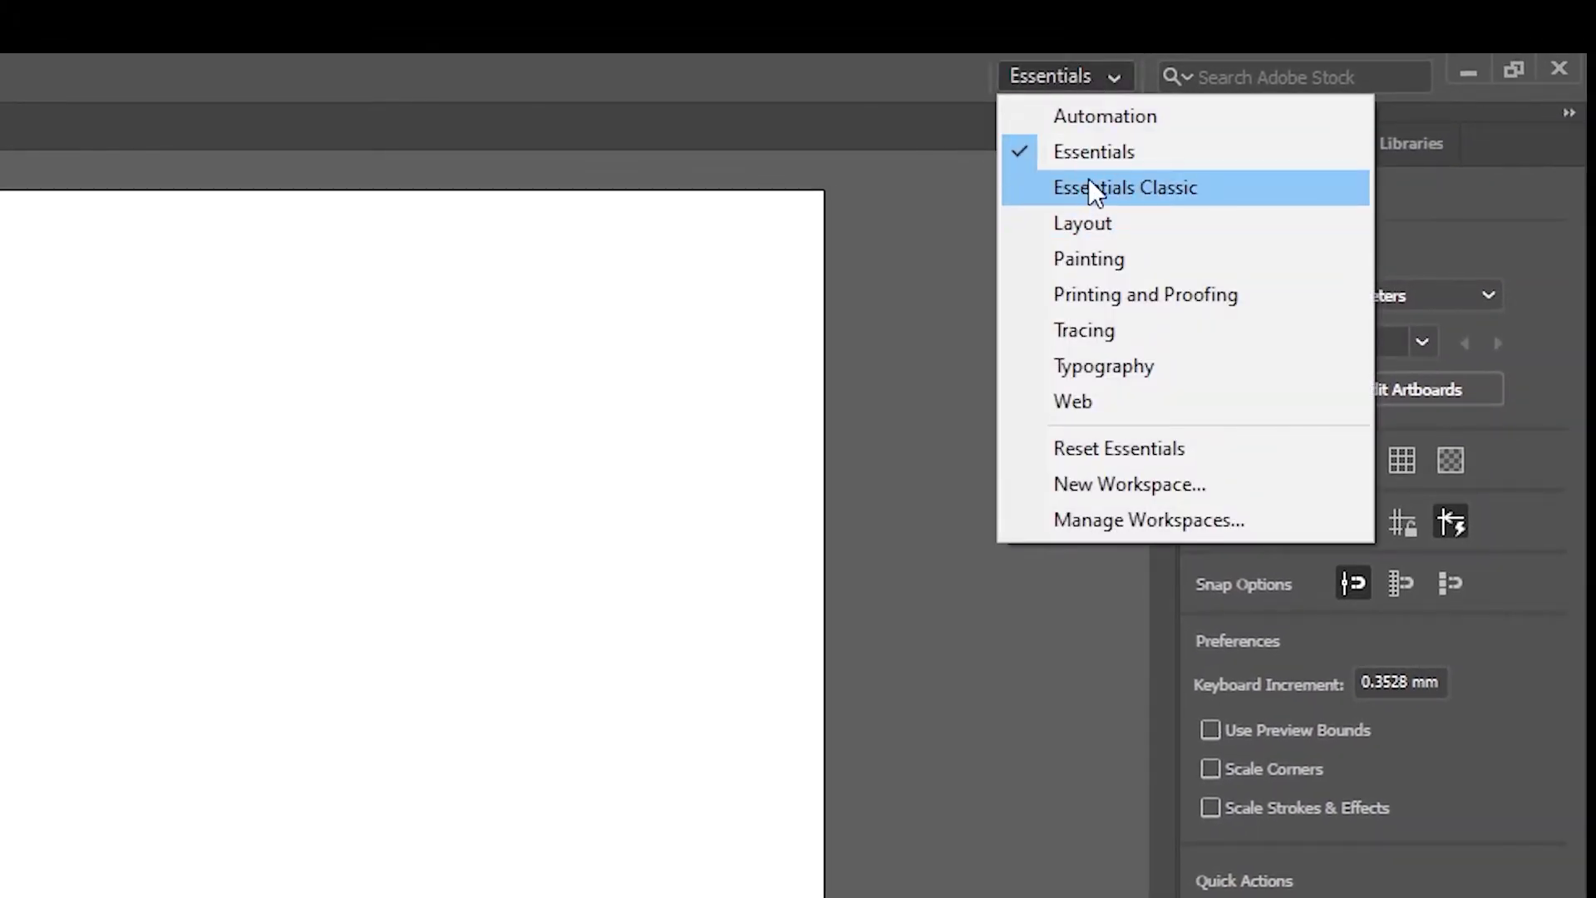
click(1089, 187)
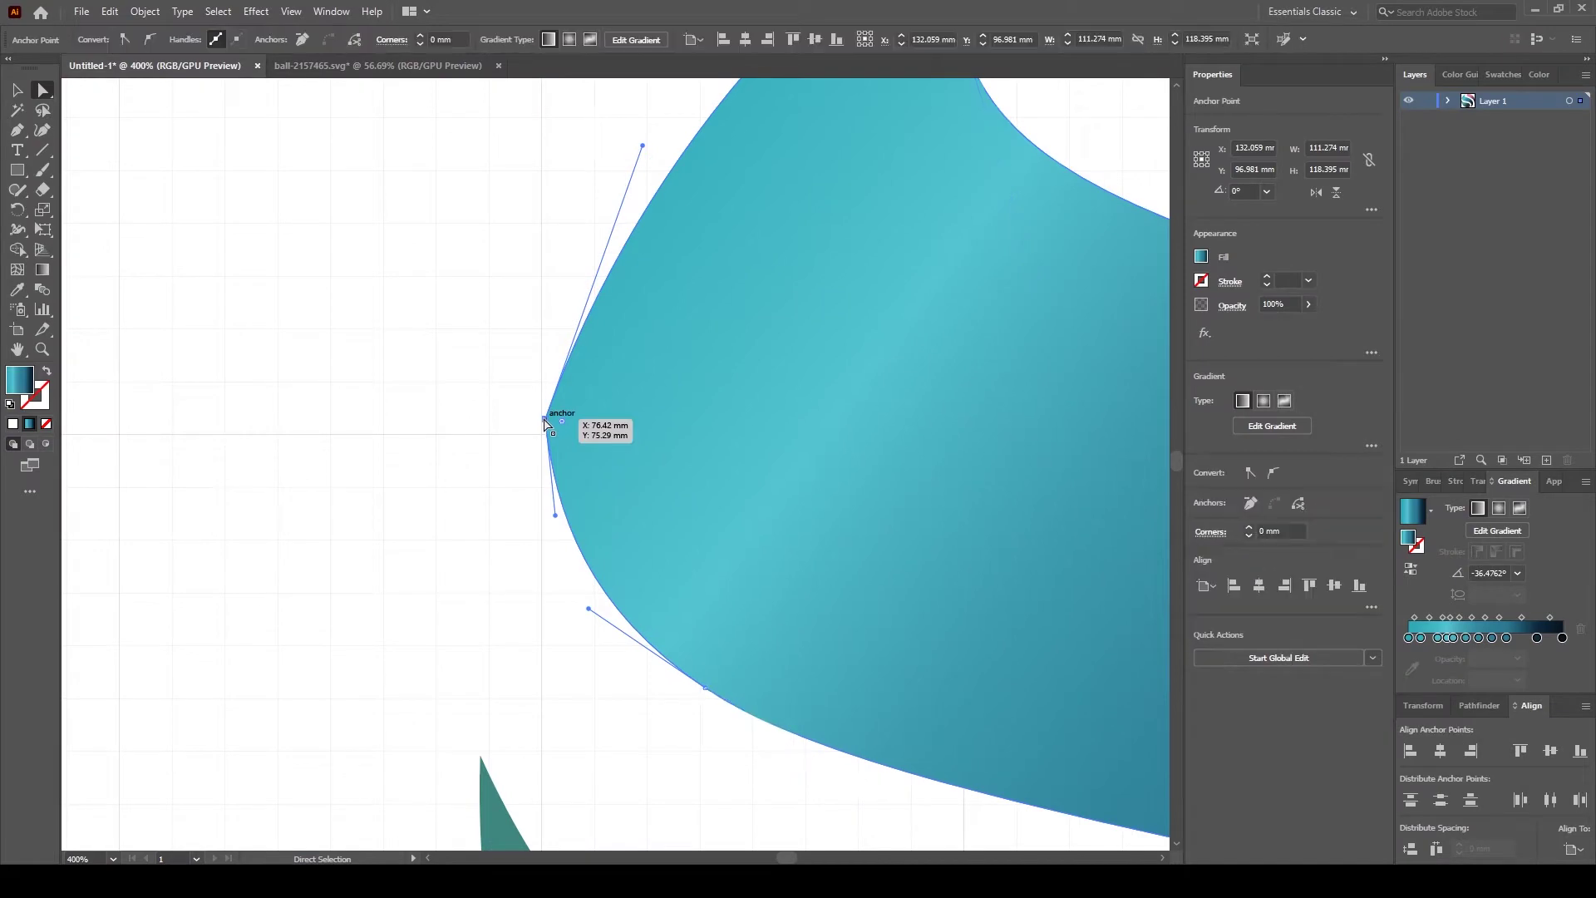
Reshape the outline of the teal gradient shape by moving its anchor points and curve handles
drag(545, 420, 542, 435)
scroll(573, 533, down, 2)
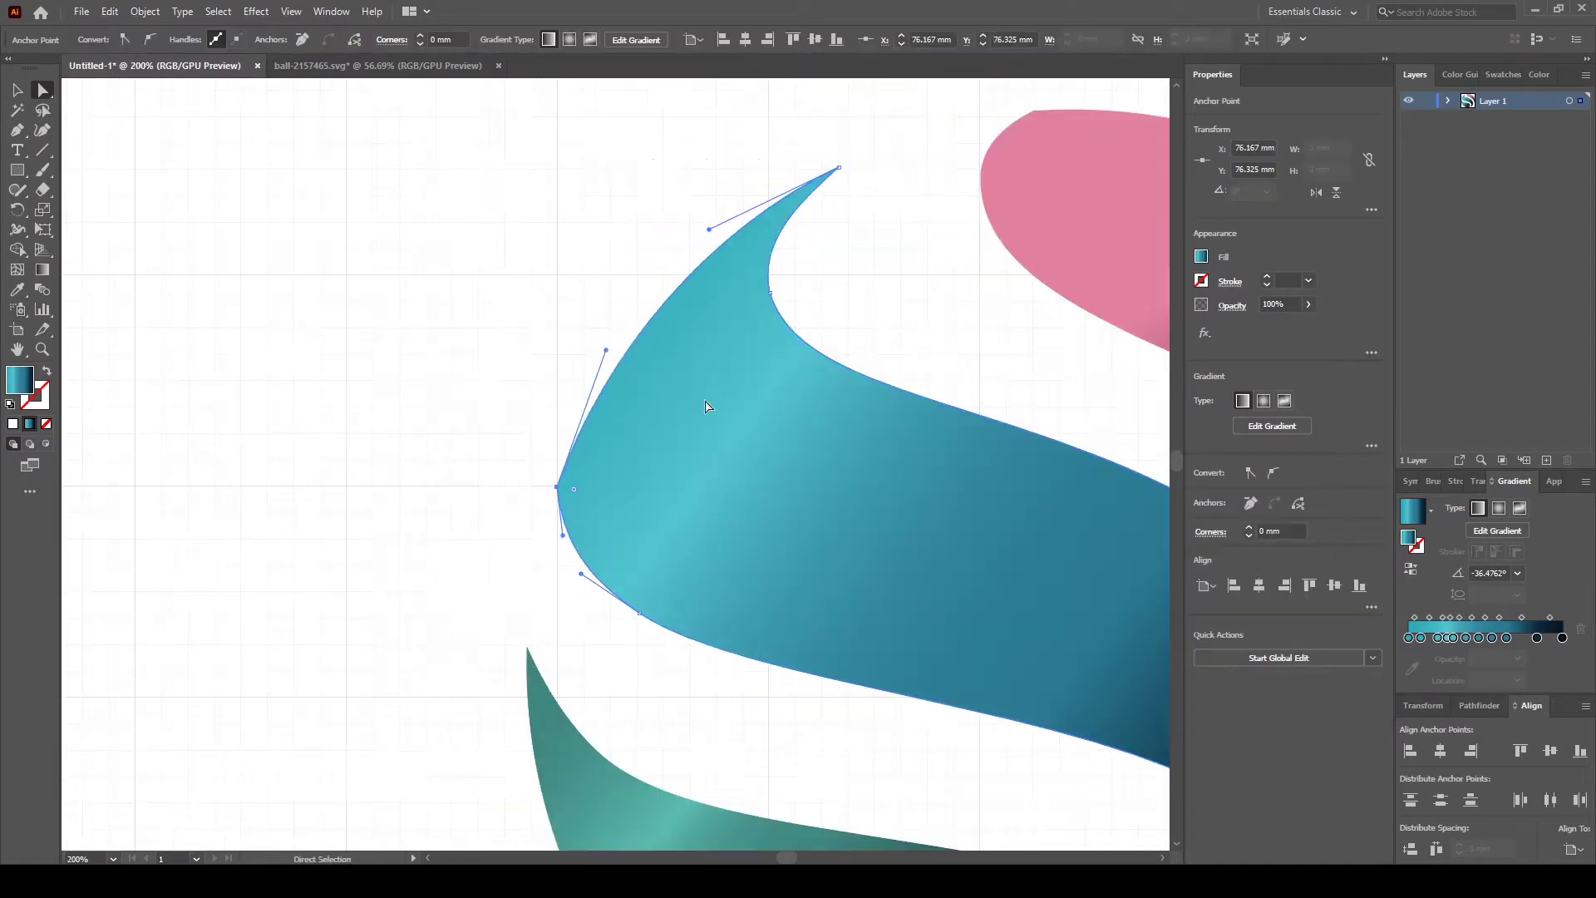
drag(705, 407, 433, 510)
drag(566, 271, 574, 275)
drag(444, 336, 319, 392)
drag(332, 454, 311, 465)
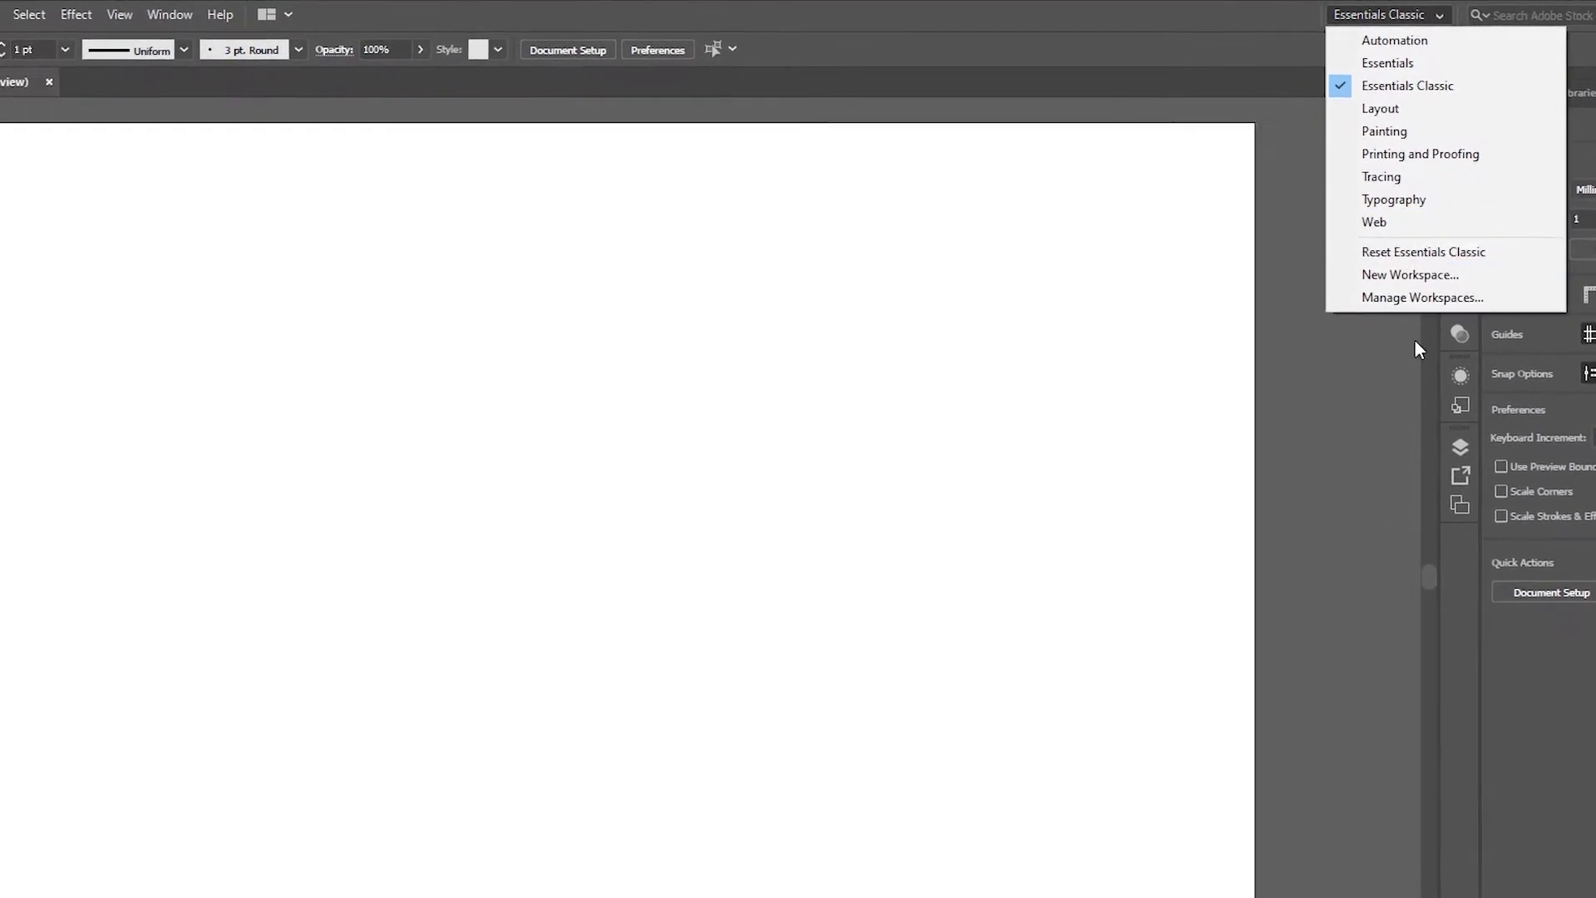
Switch from the Essentials Classic workspace to the Web workspace
click(1098, 15)
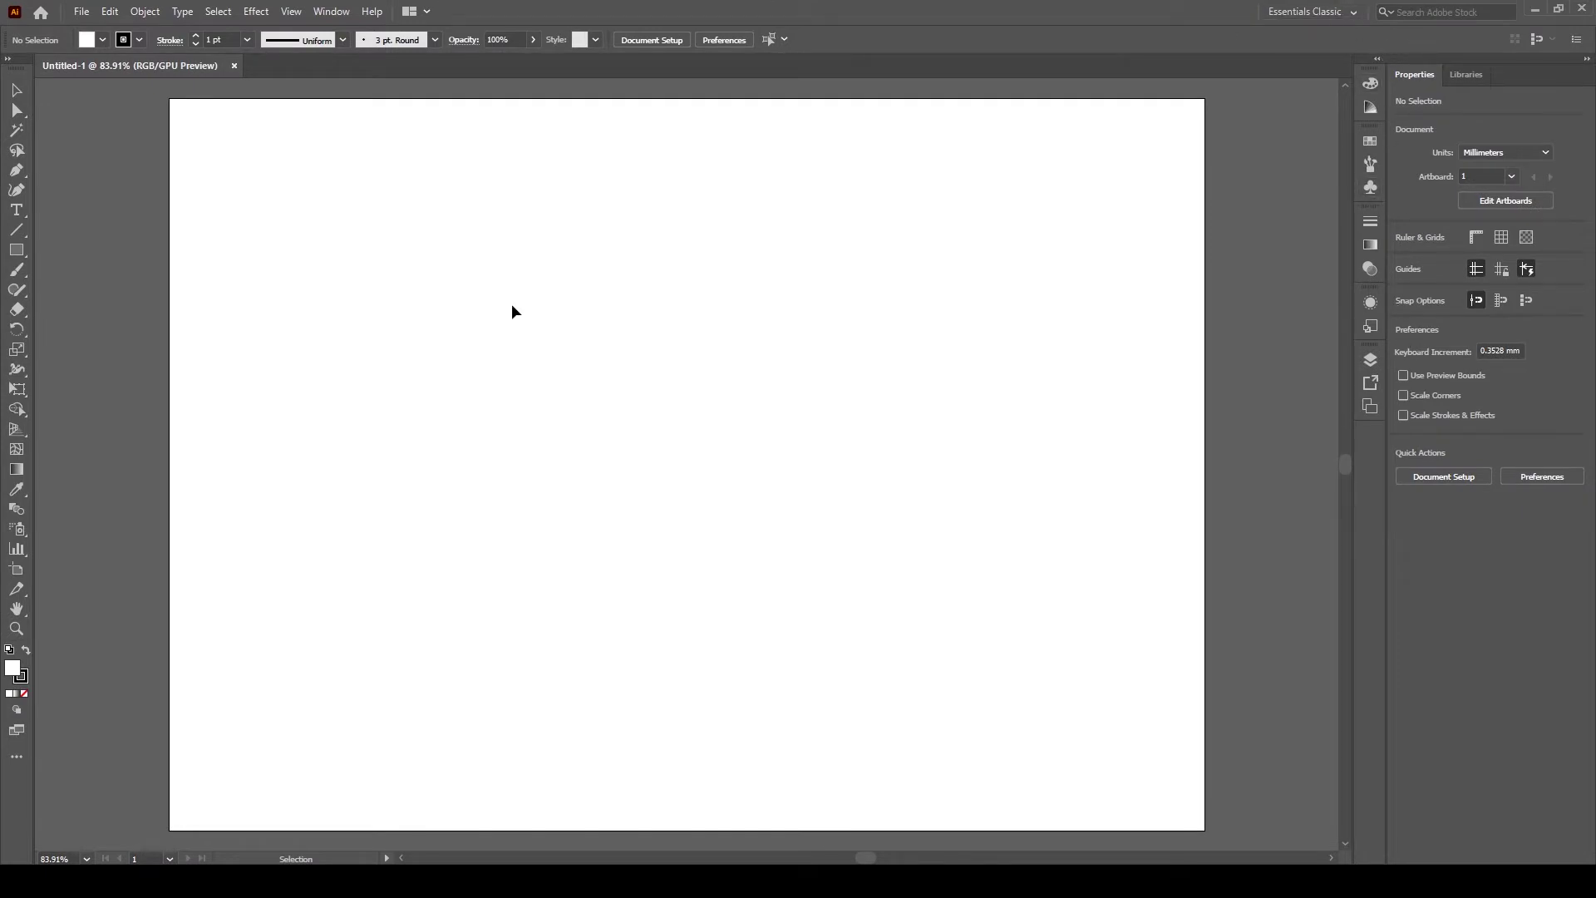
click(1318, 10)
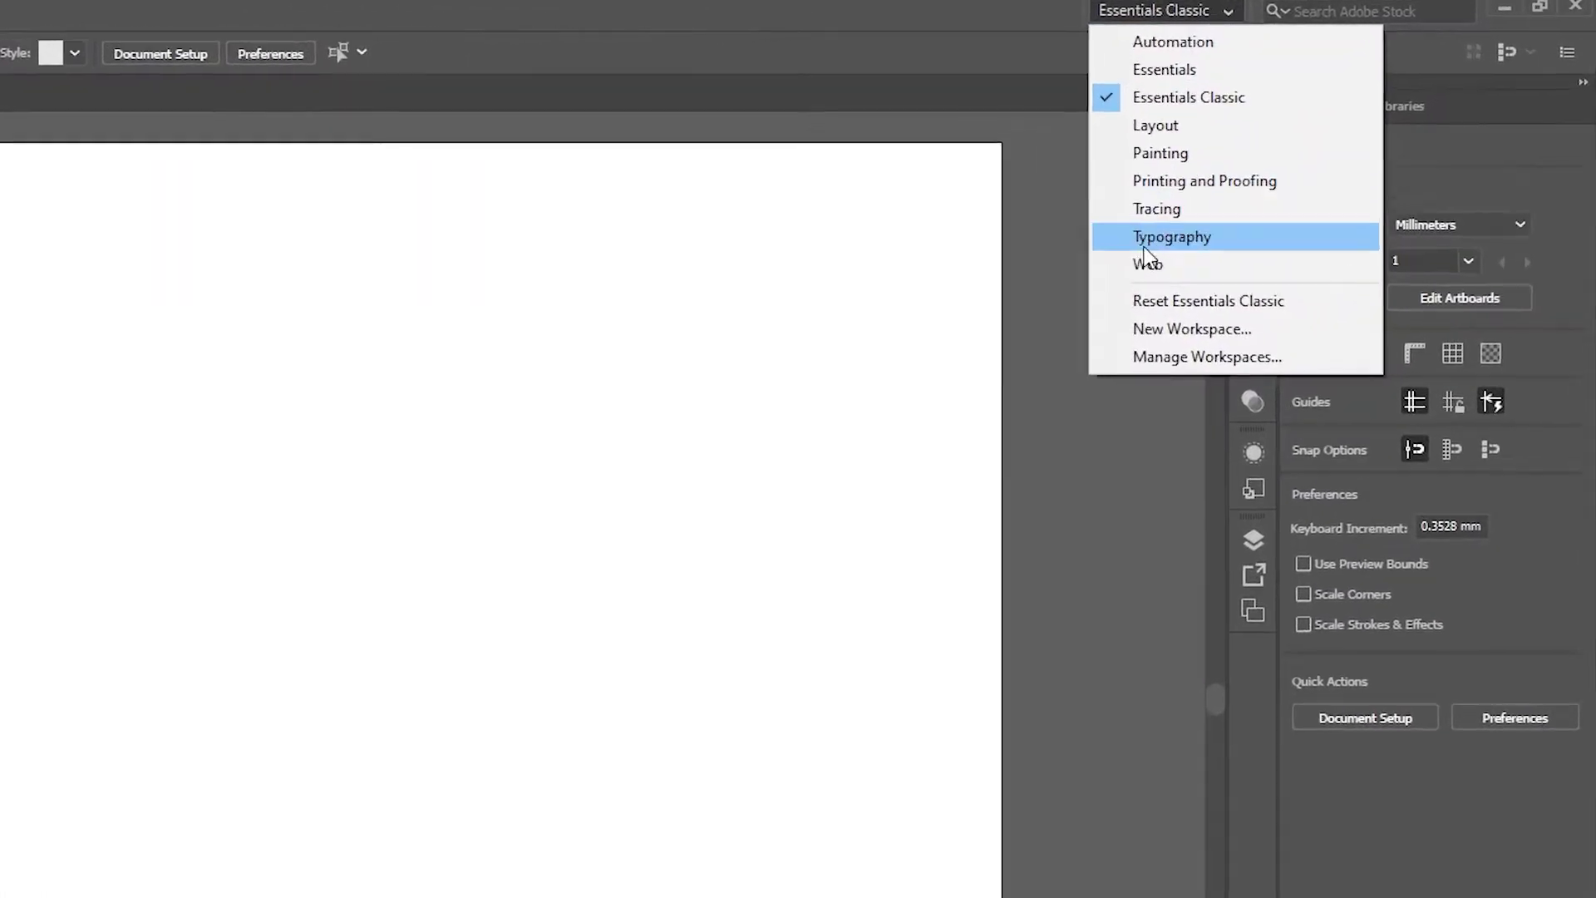
click(1192, 270)
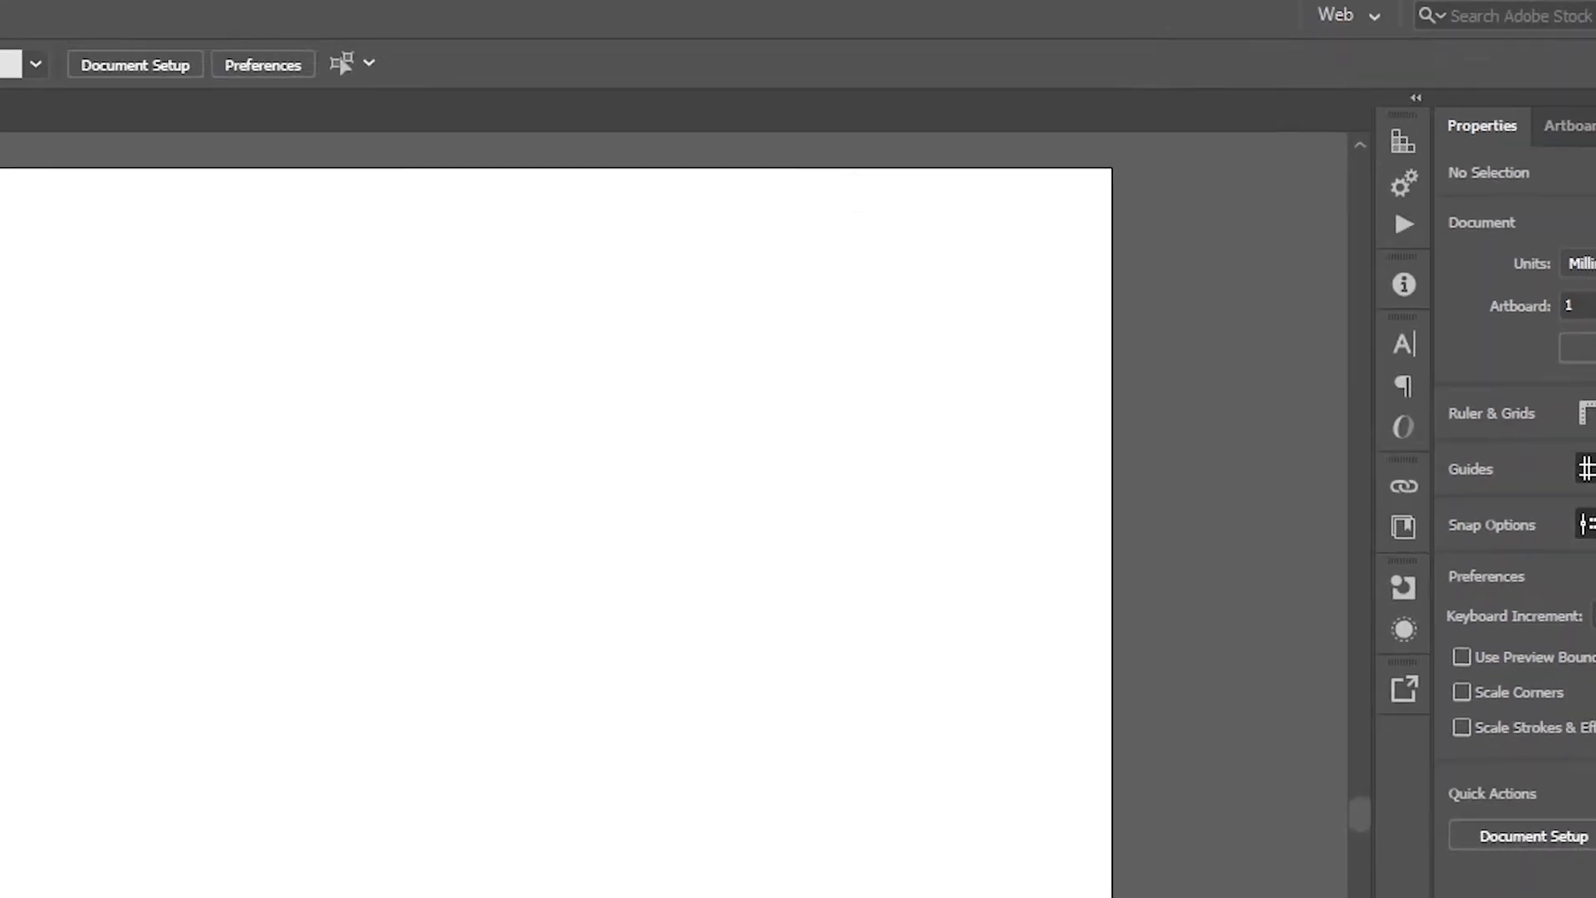
Look over the list of available panels and switch the workspace to Painting
click(275, 11)
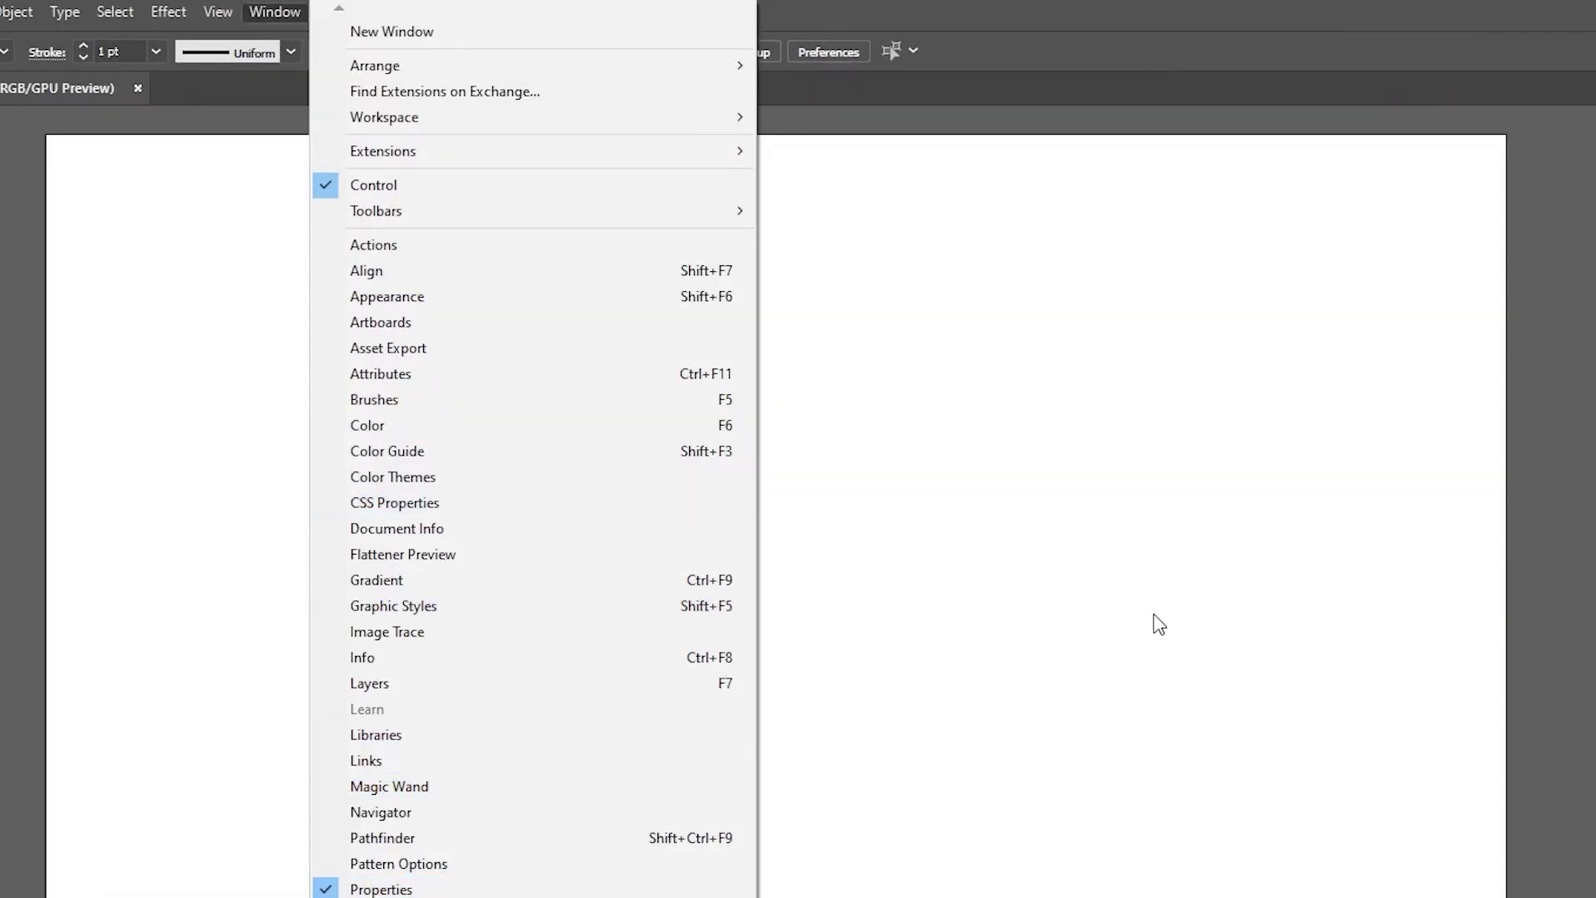
key(Escape)
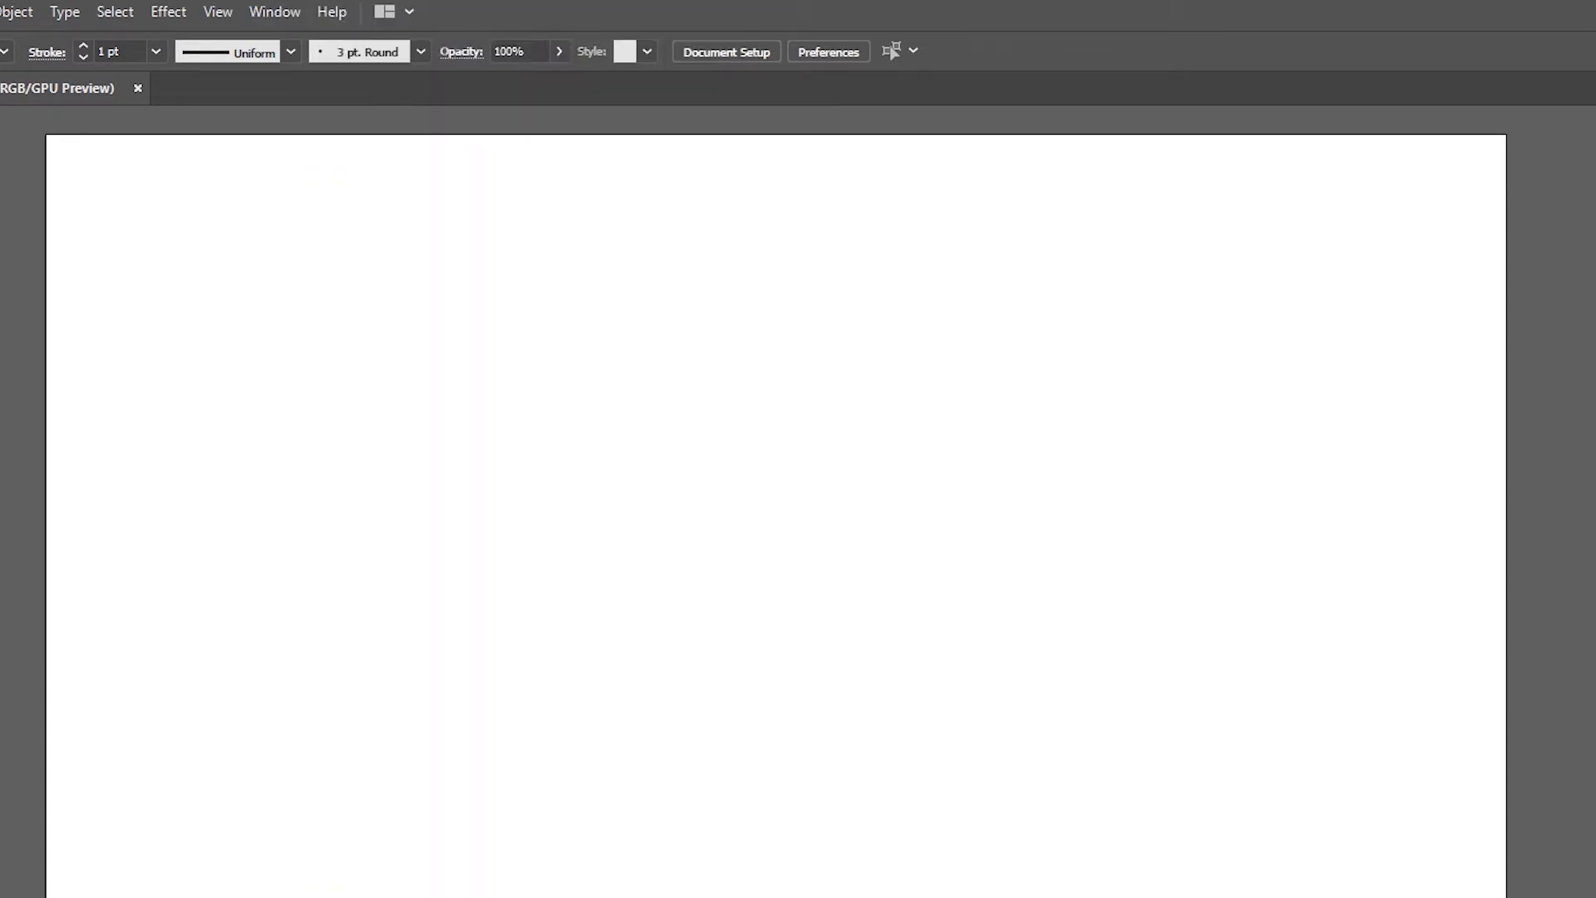
click(1500, 11)
click(1369, 143)
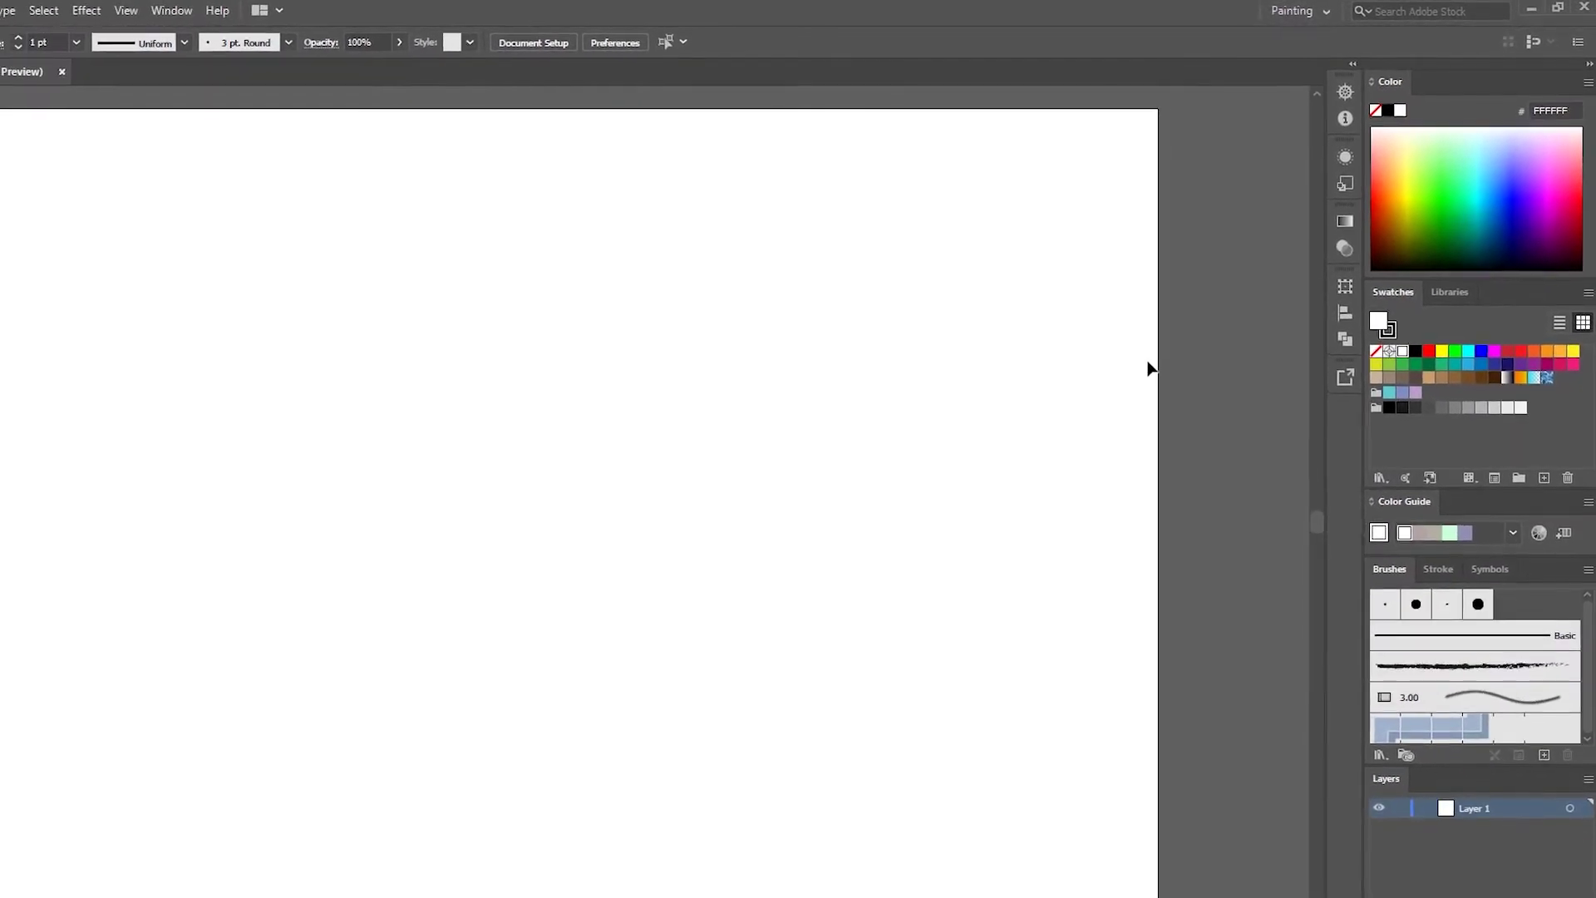
Return to the Essentials Classic workspace and reset it to its default layout
click(1326, 10)
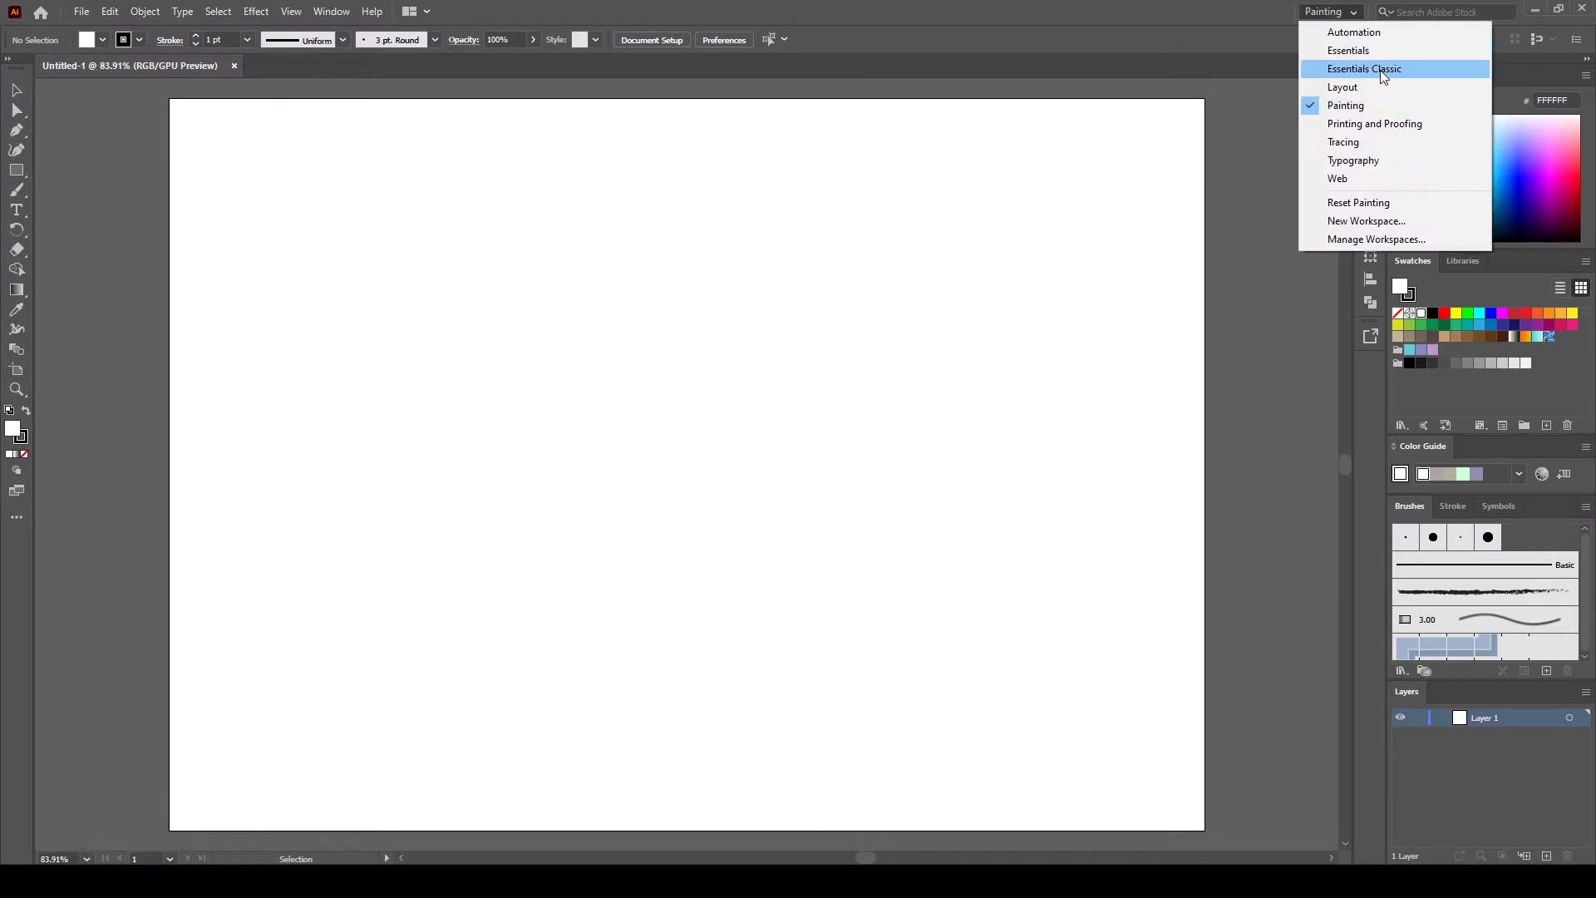
click(1381, 70)
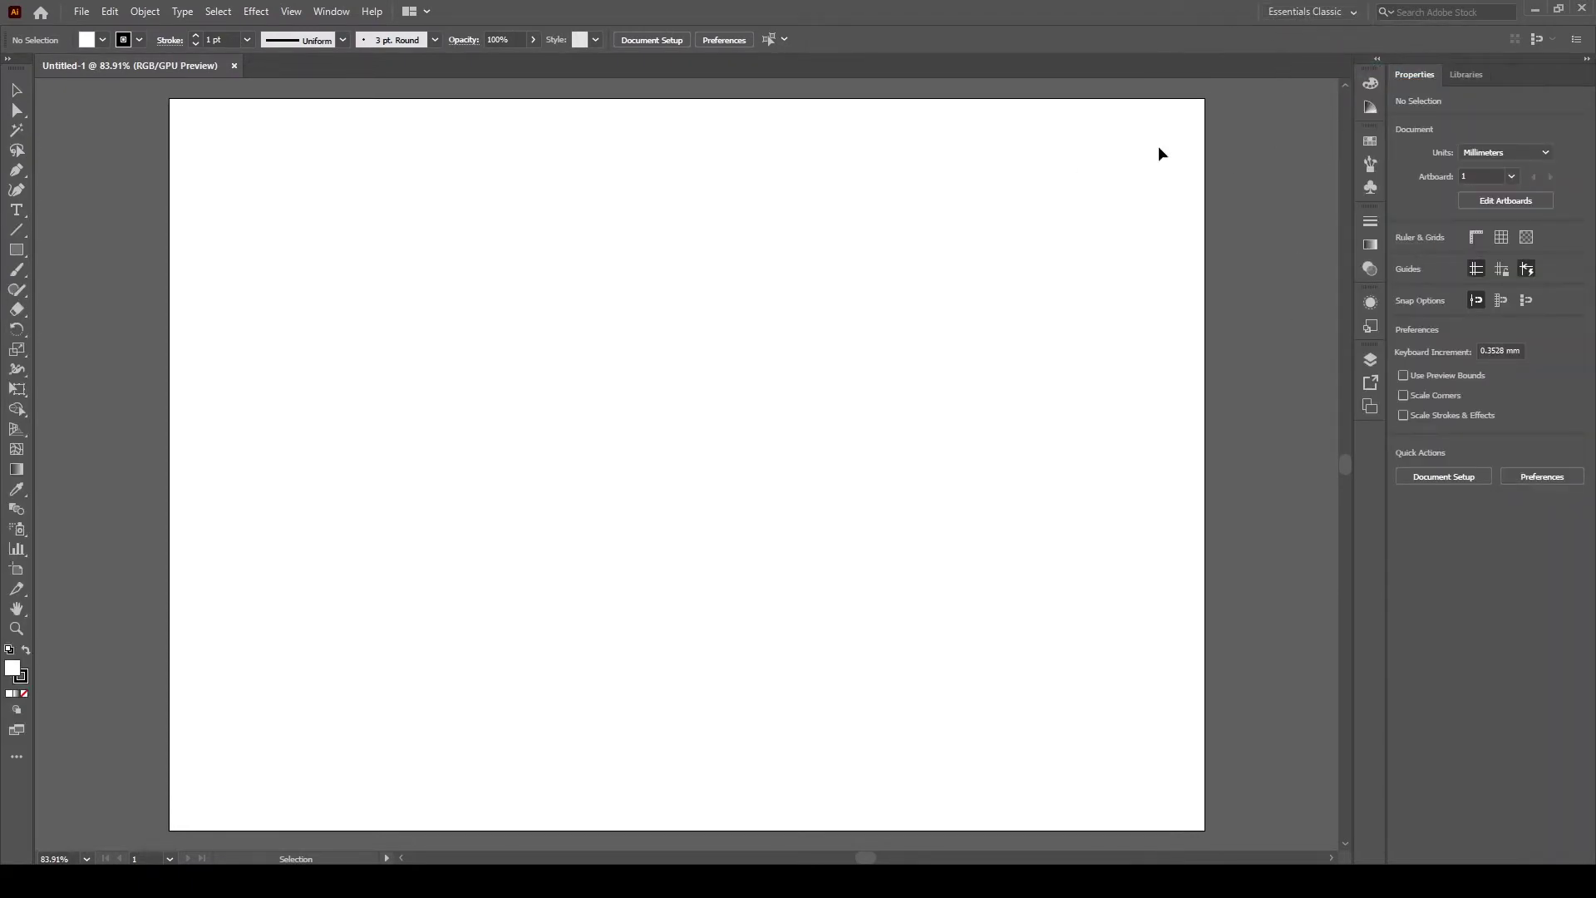
click(1326, 11)
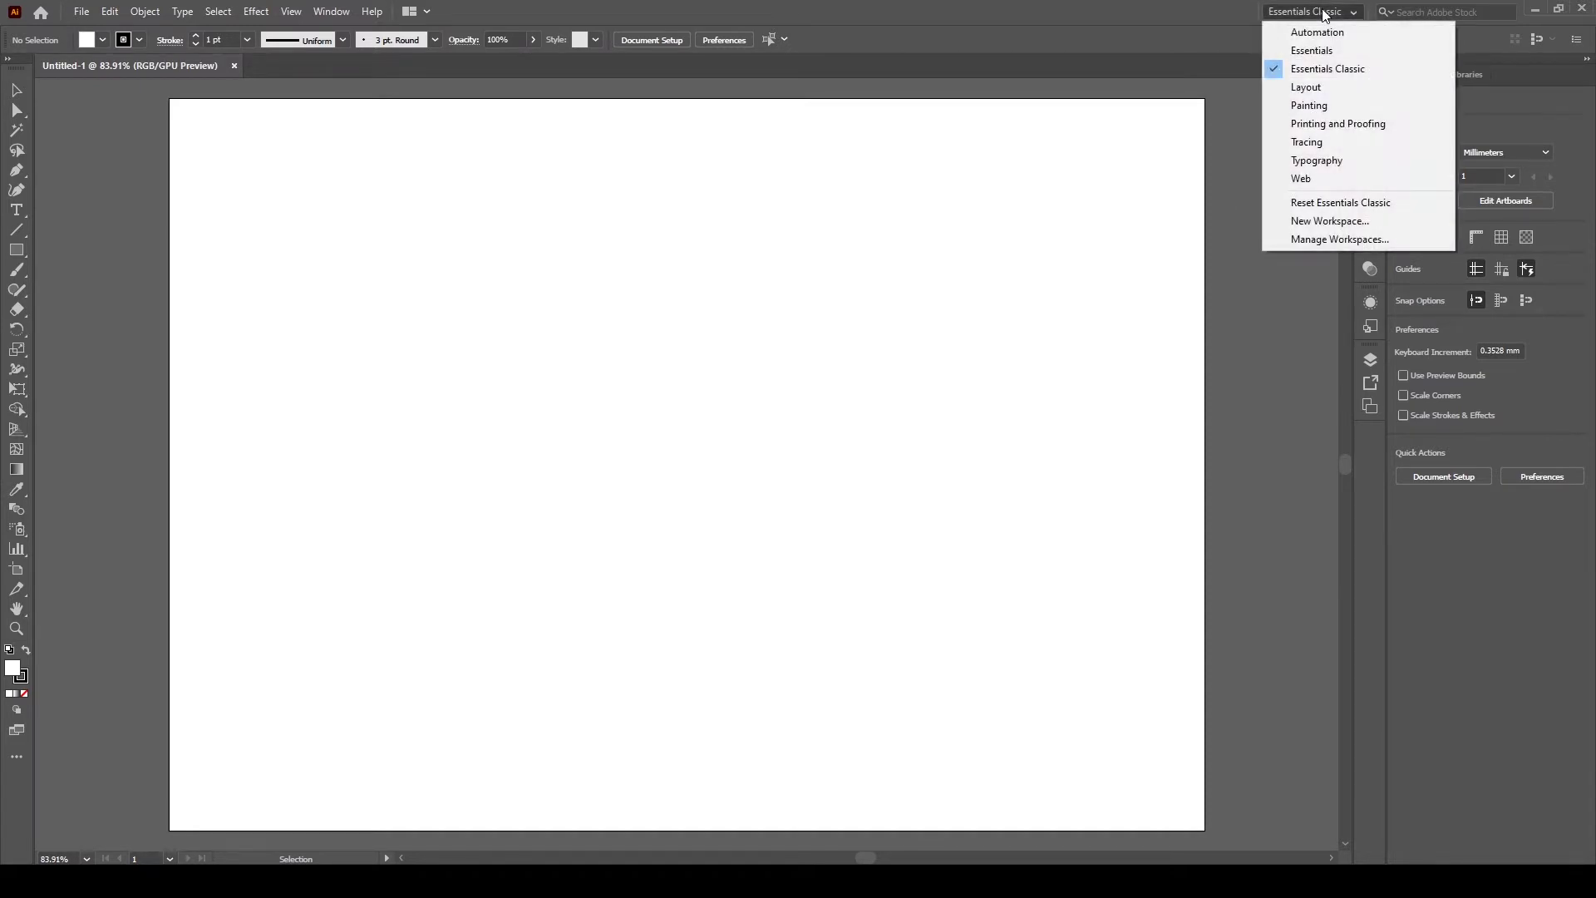
click(1370, 207)
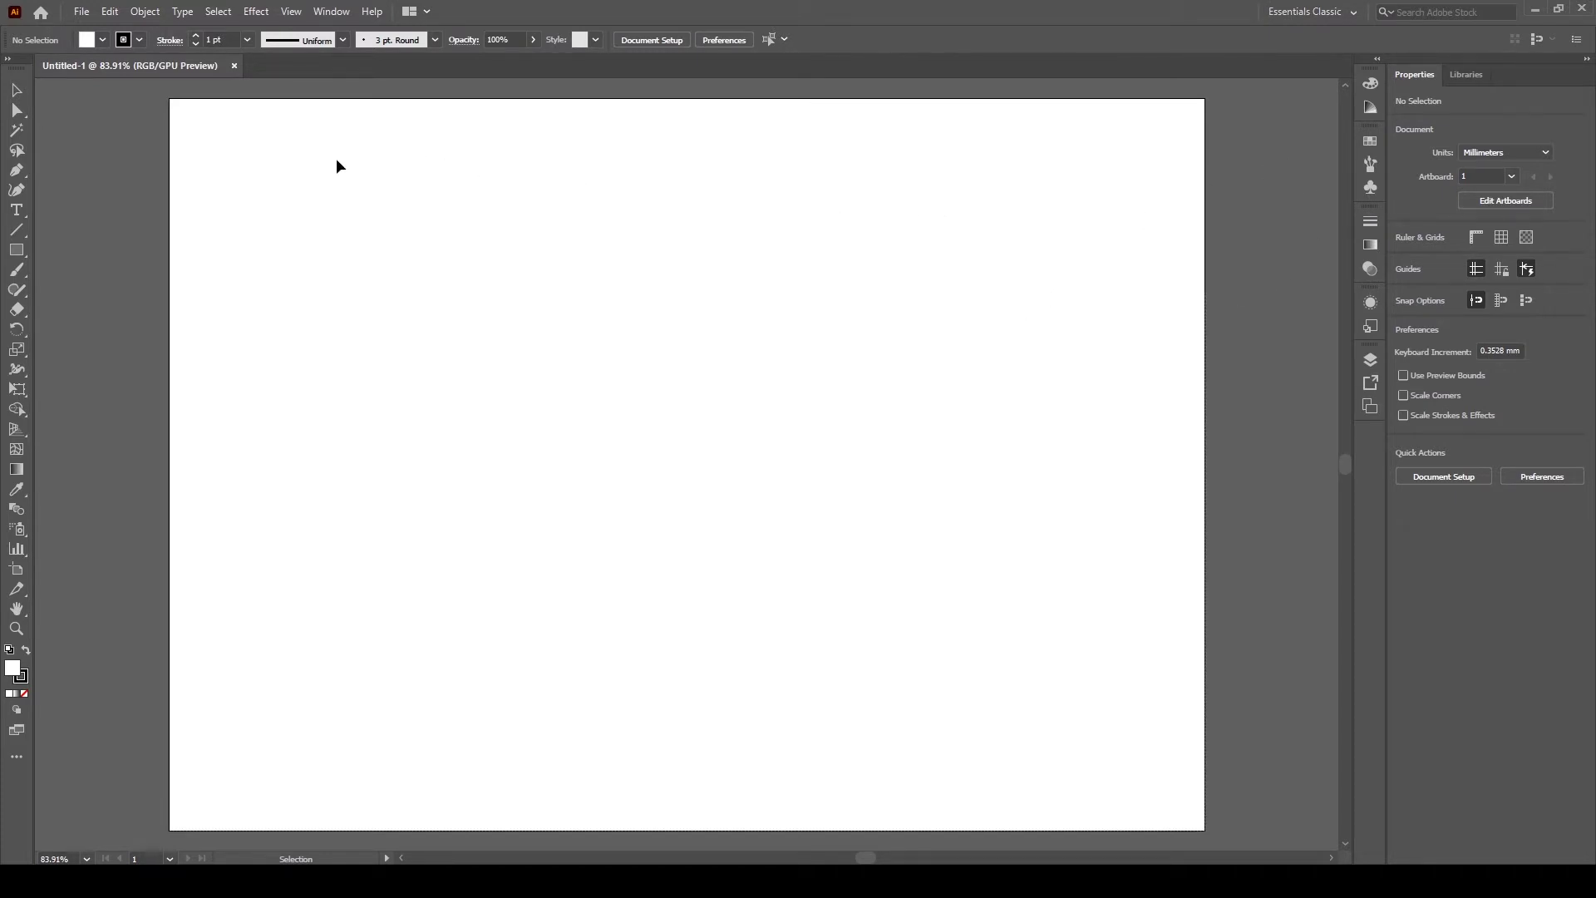
Undock the main toolbar, float it over the artboard and arrange its tools in two columns
drag(16, 83, 447, 156)
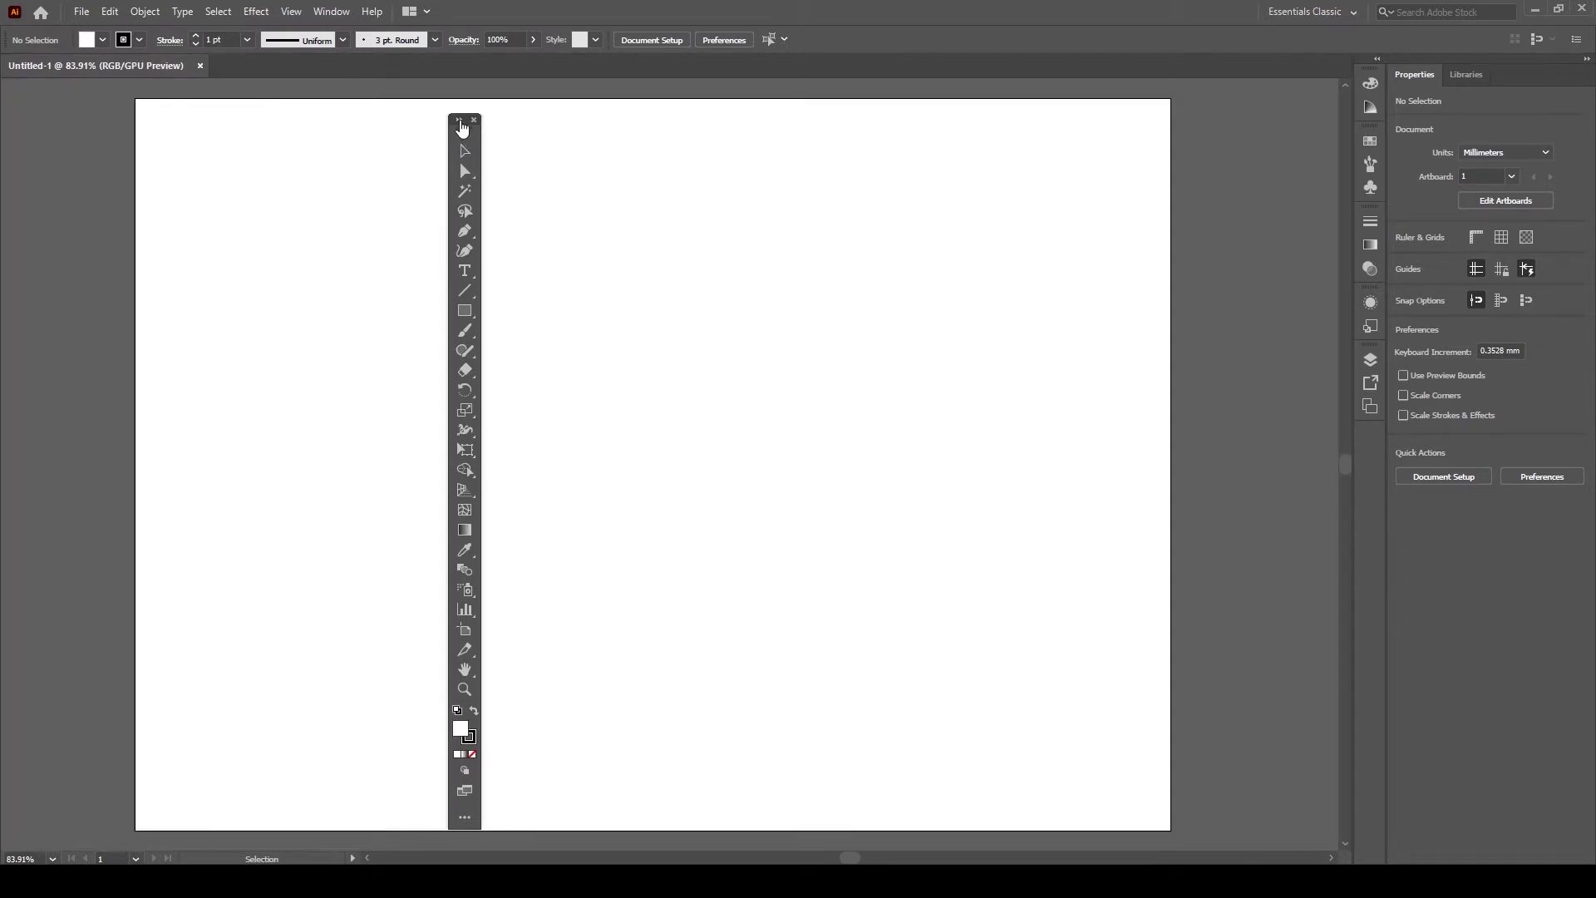
click(465, 128)
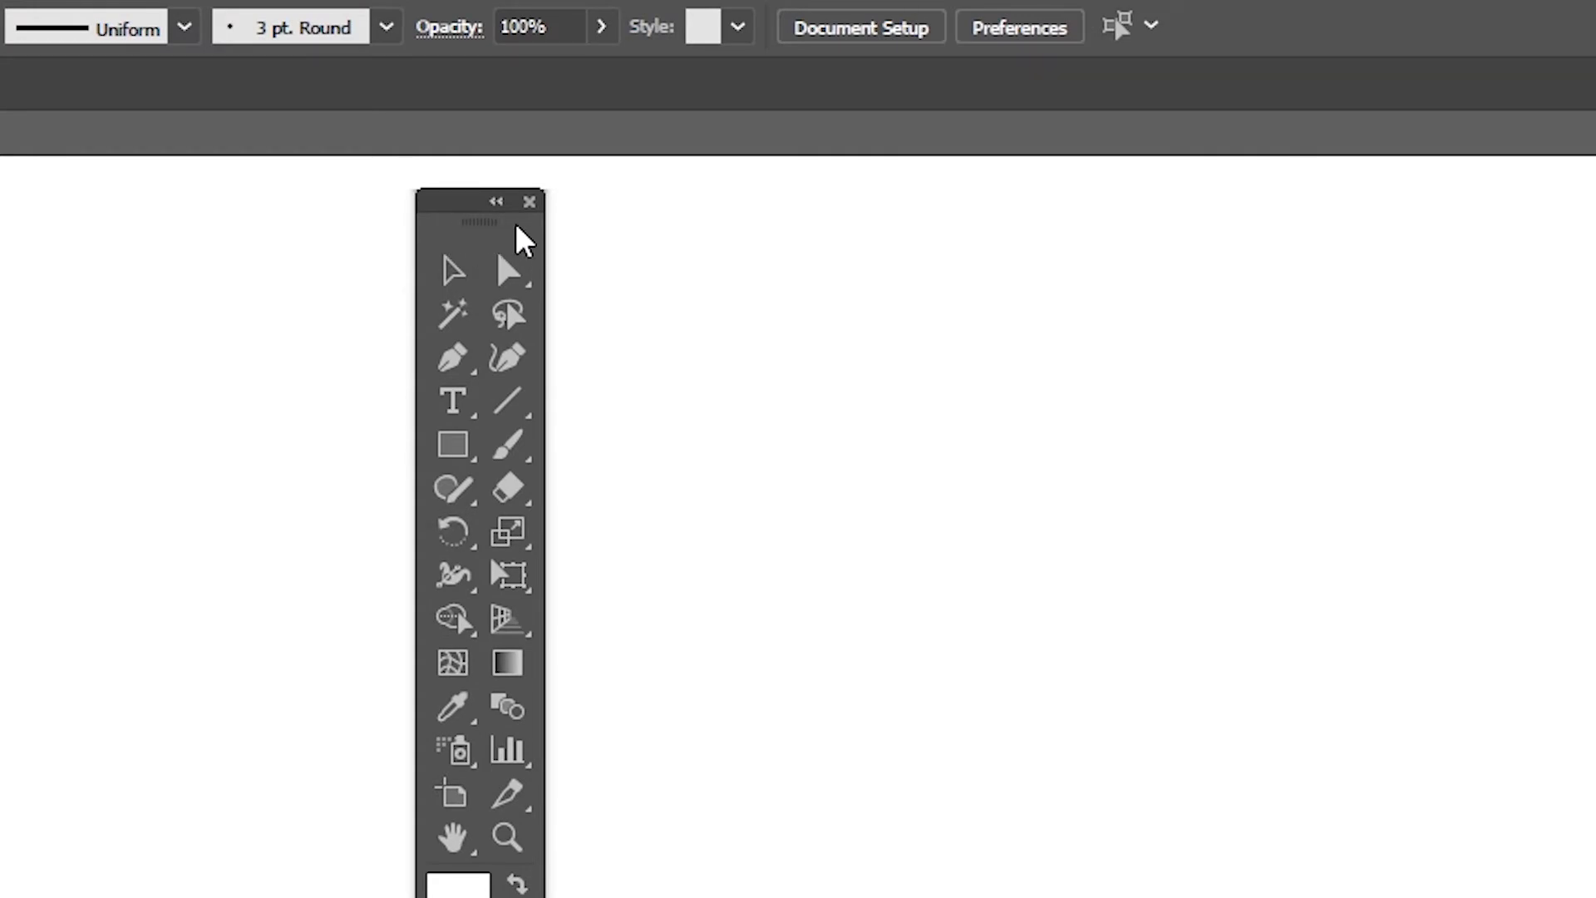
drag(478, 226, 376, 341)
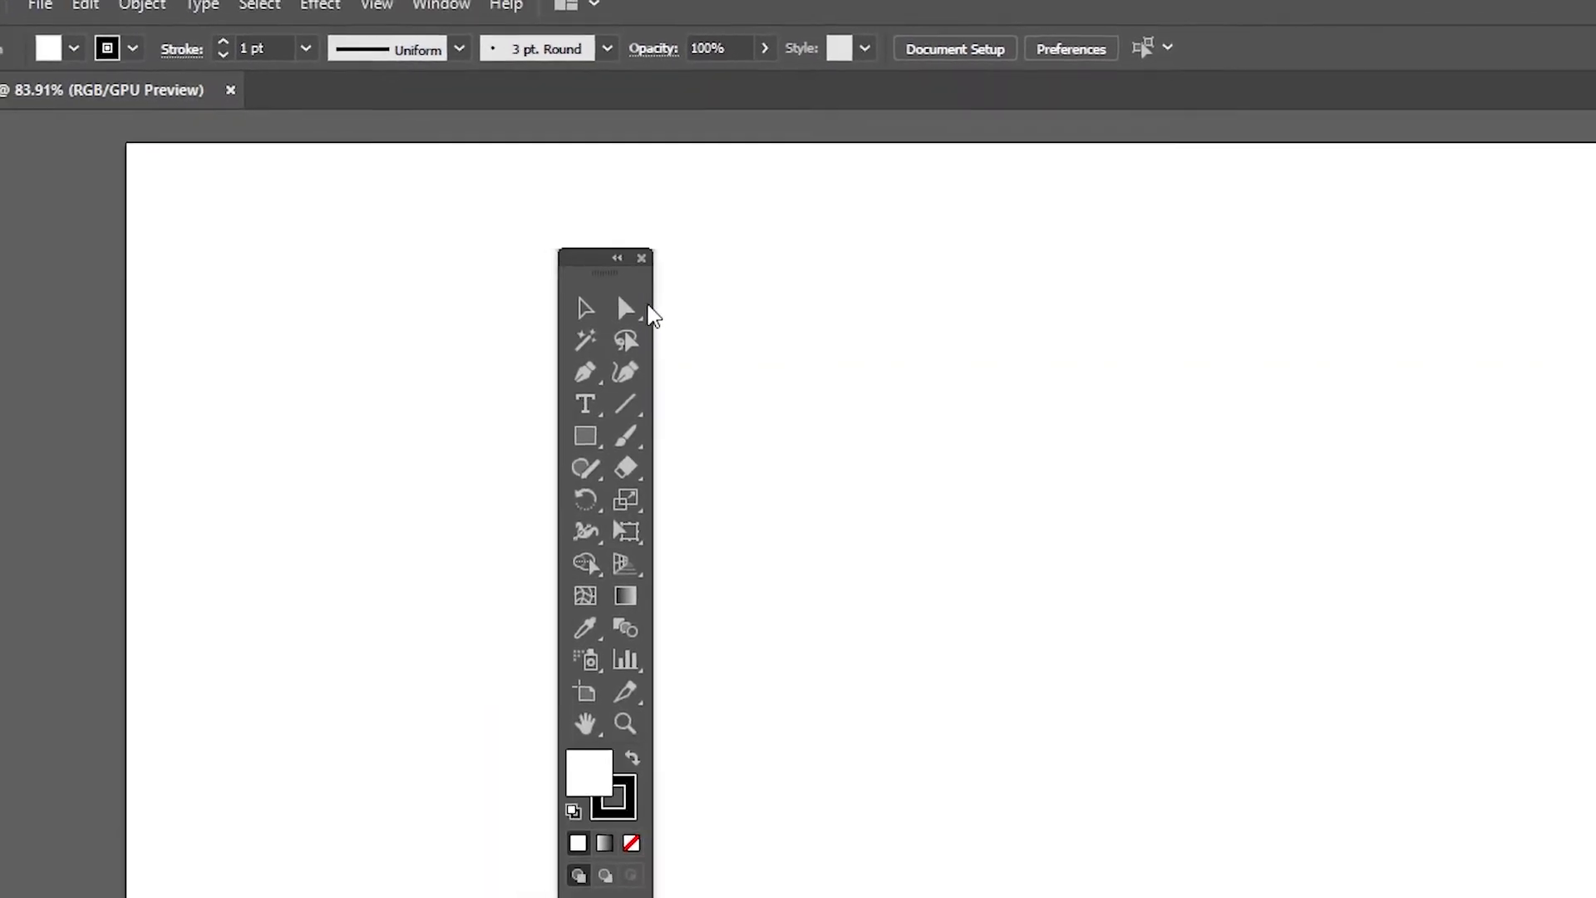
Tear off the Direct Selection tool group and place it as a separate toolbar beside the main one
drag(573, 326, 881, 350)
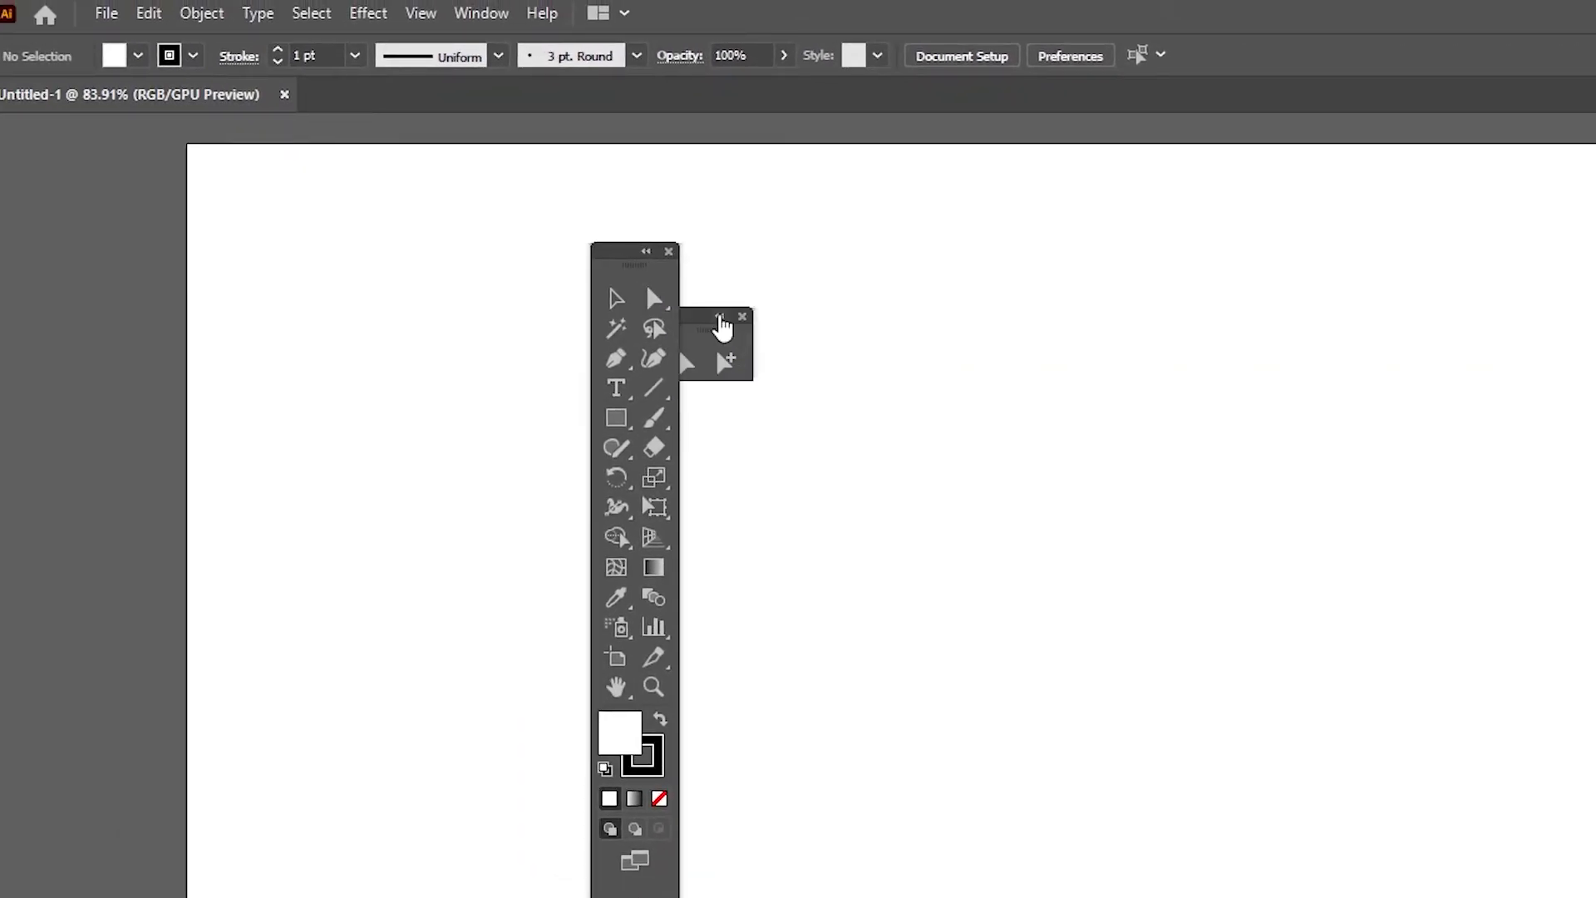
drag(726, 333, 1064, 292)
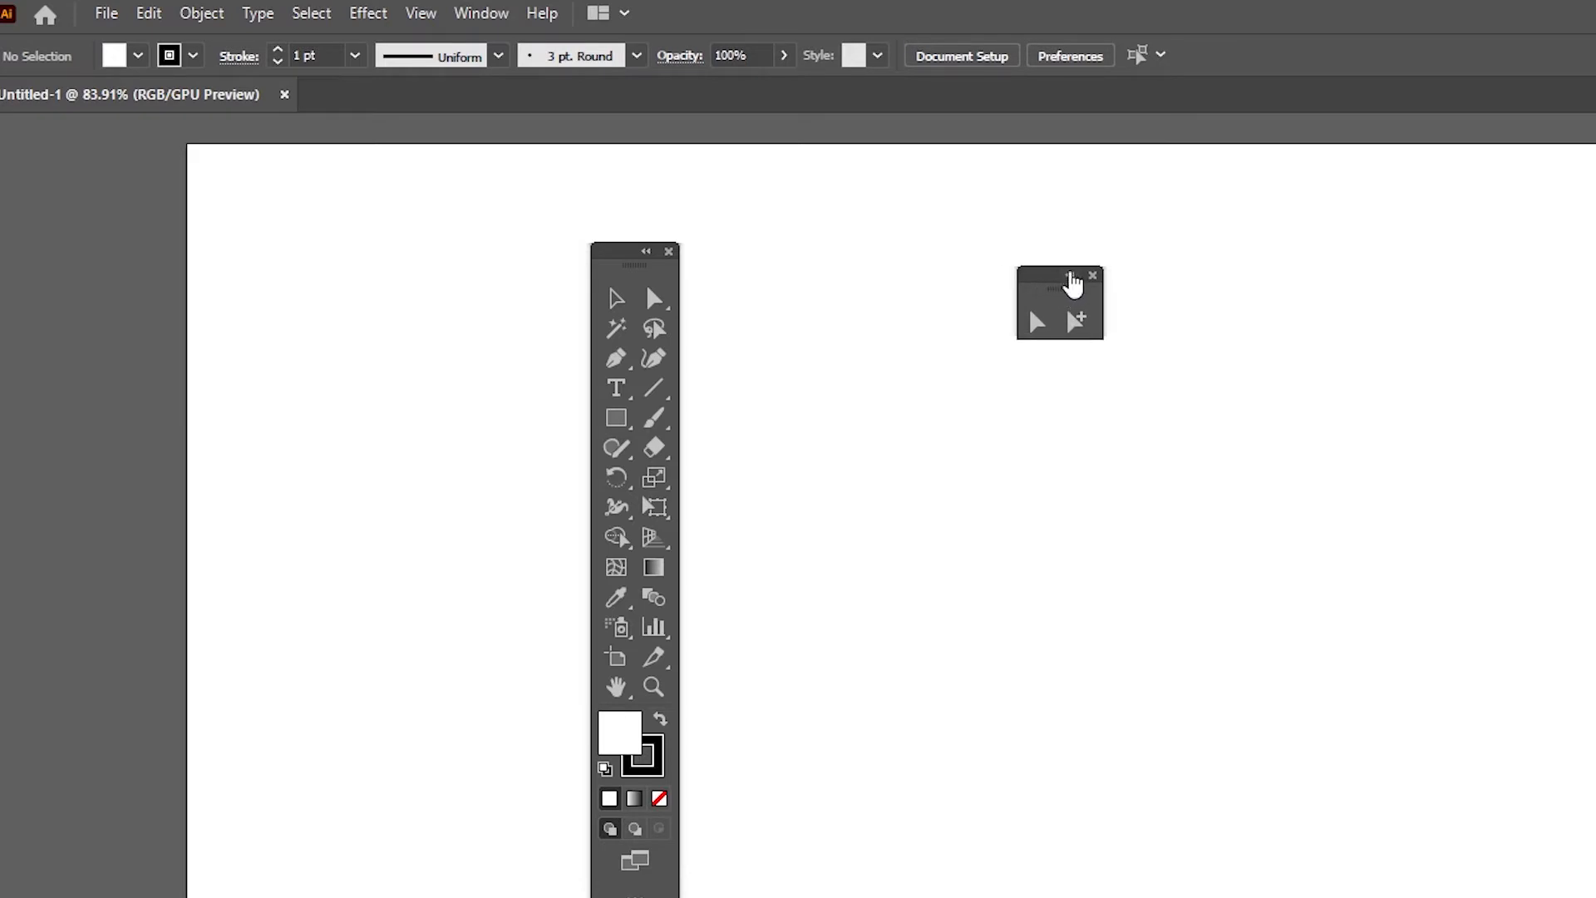
Tear off the Pen tool group as a floating toolbar beside the main one and arrange its tools vertically
click(634, 367)
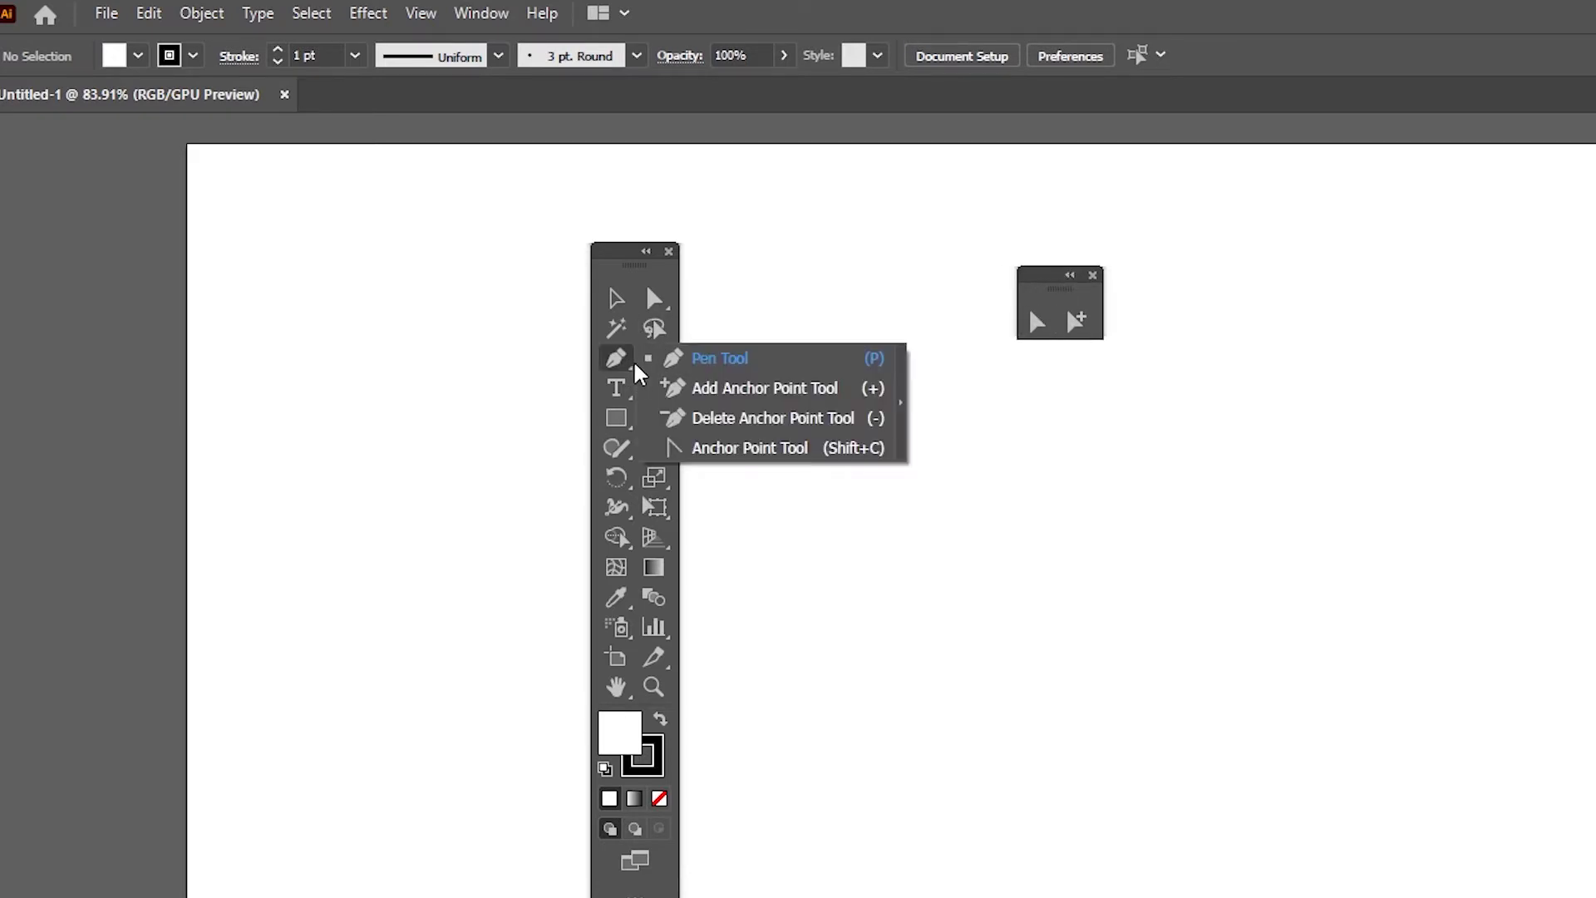
click(900, 403)
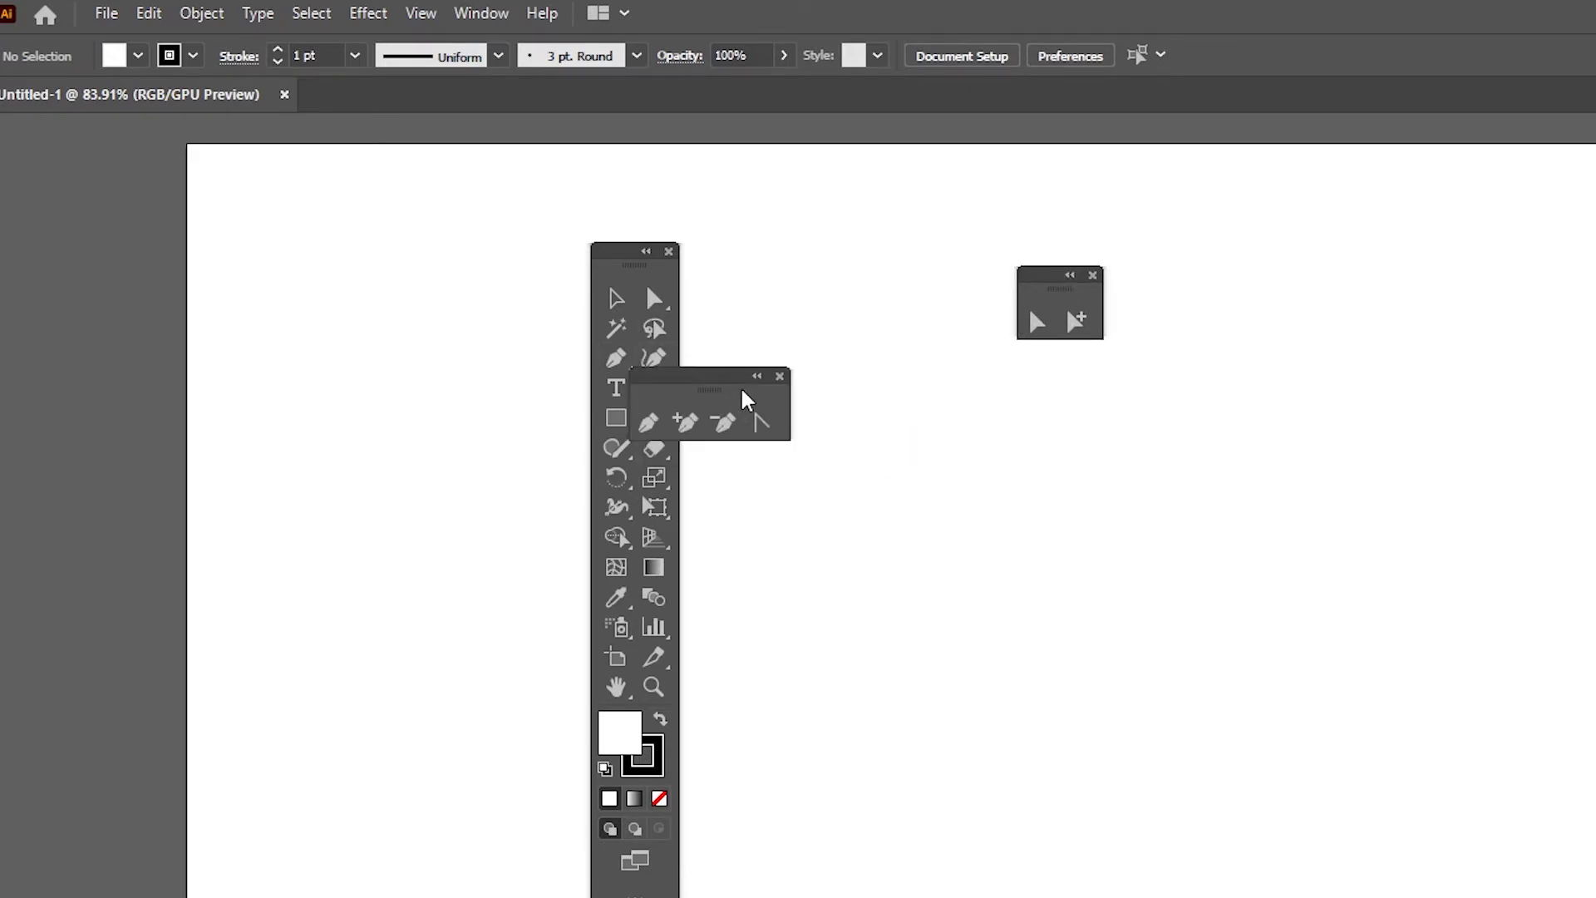
drag(731, 395, 751, 371)
click(1290, 421)
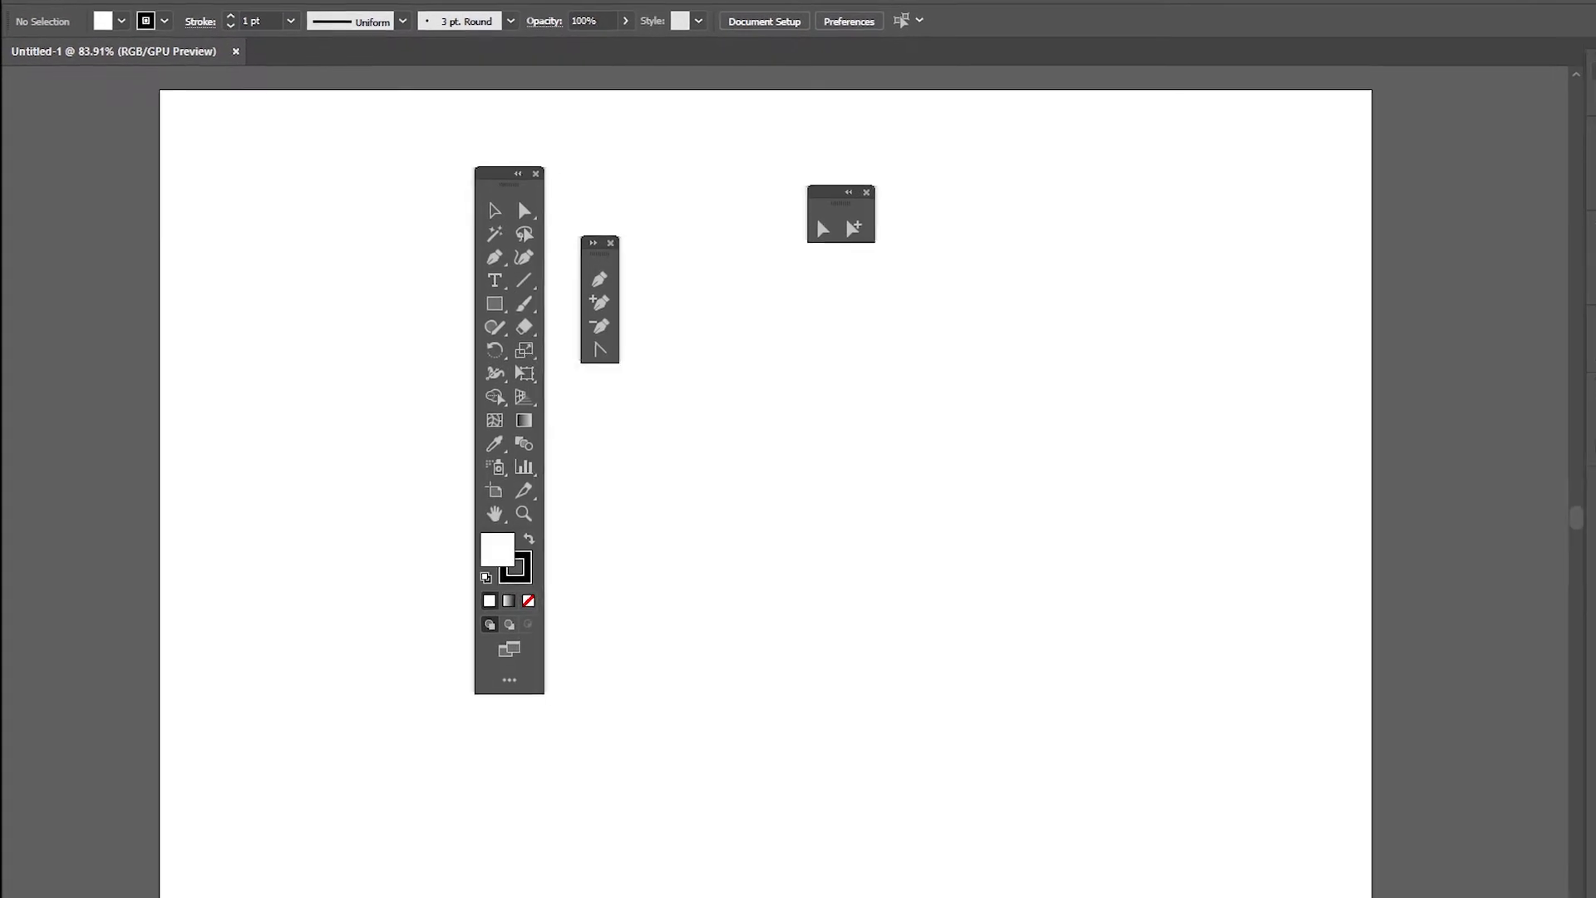
Undock the Color and Color Guide group and the Swatches, Brushes and Symbols group, floating both over the artboard
drag(1590, 56, 1050, 148)
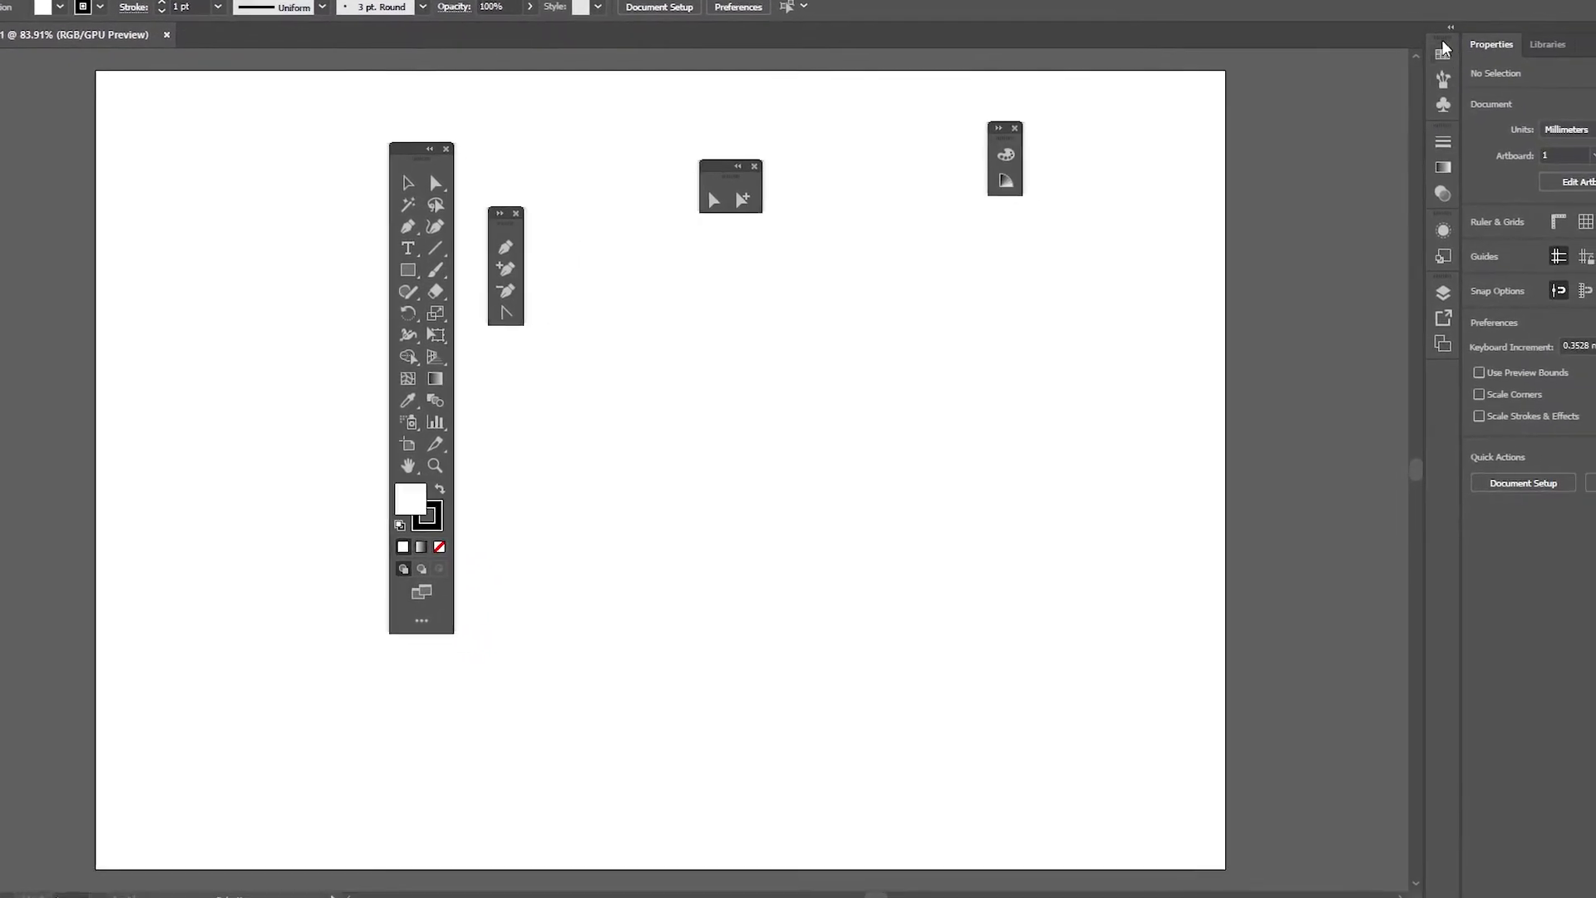
drag(1442, 39, 1189, 116)
Attach the Properties panel to the floating Color group, and float the Libraries panel collapsed to an icon
drag(1486, 44, 1047, 193)
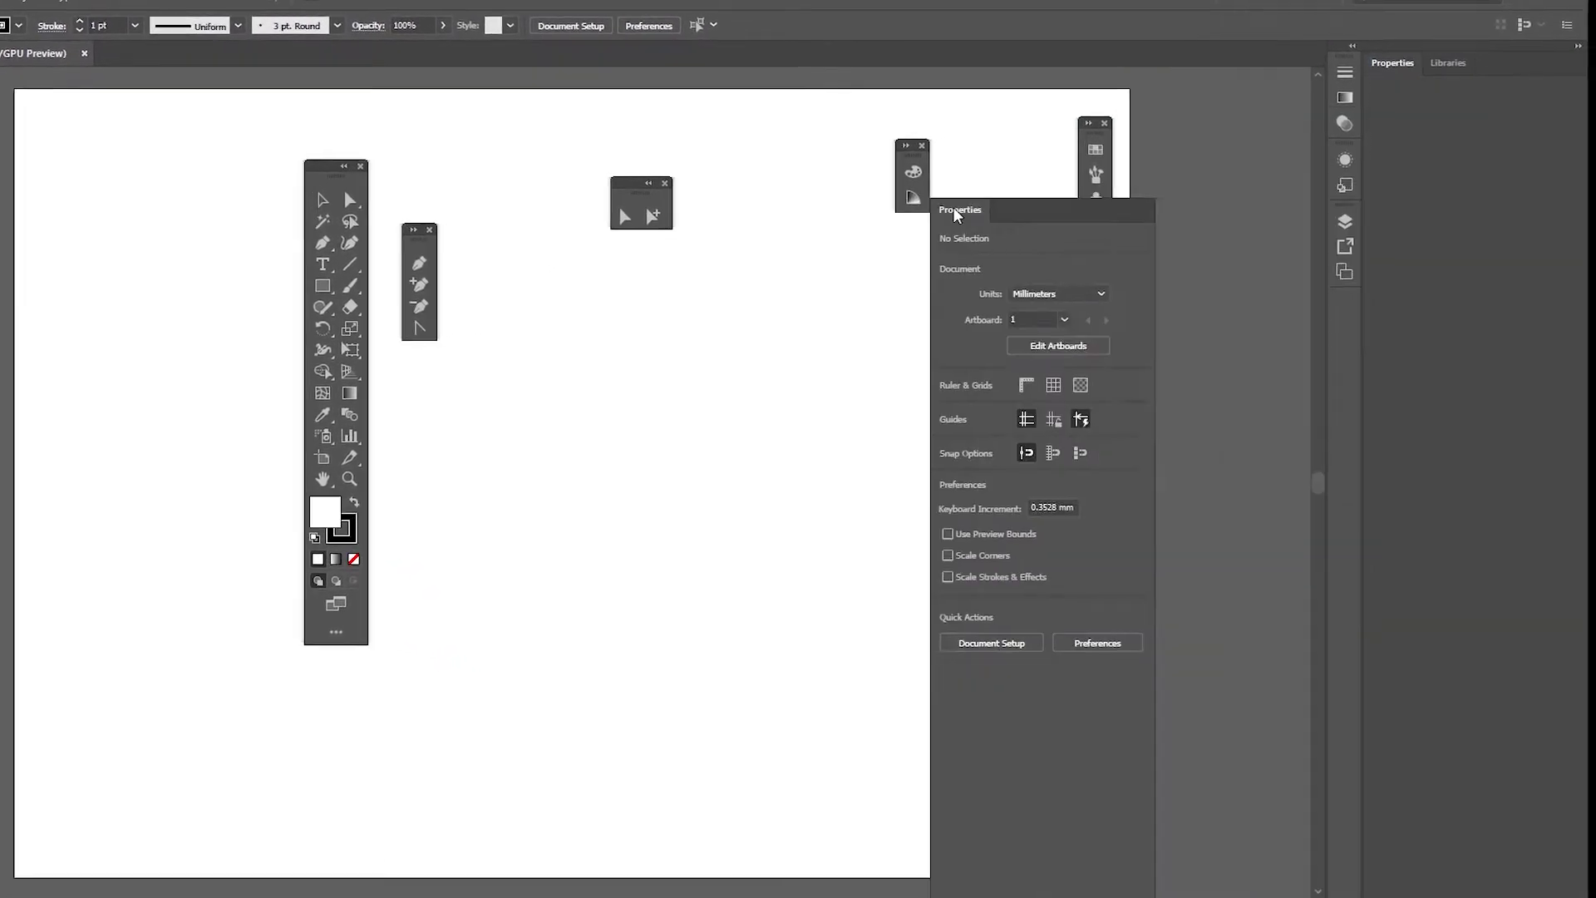
drag(954, 214, 918, 213)
drag(1393, 70, 863, 343)
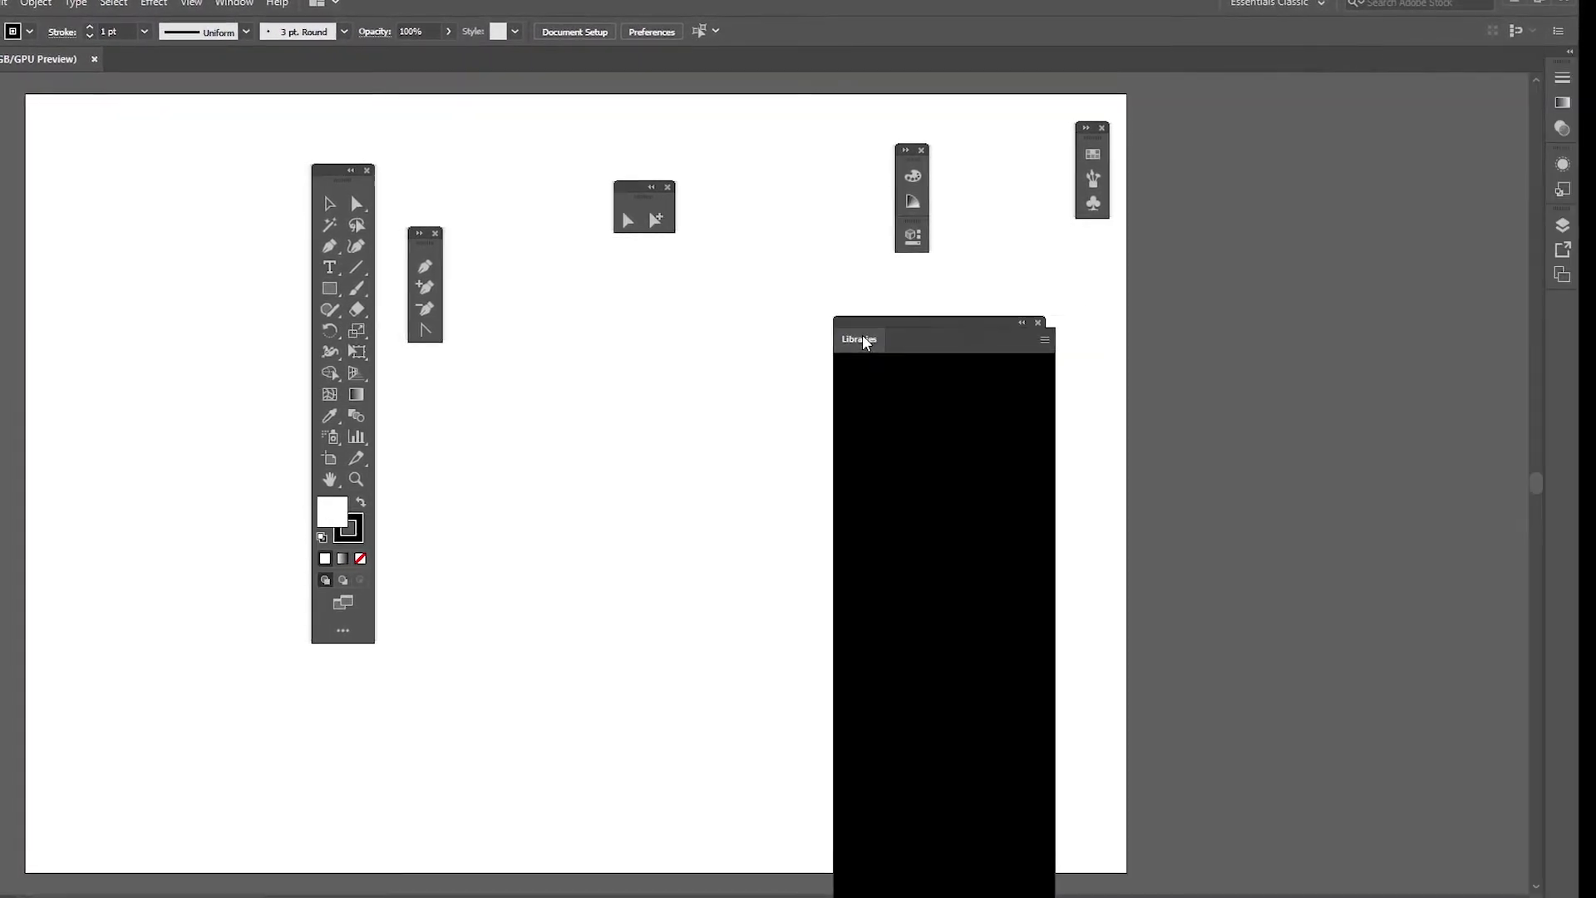
click(1022, 322)
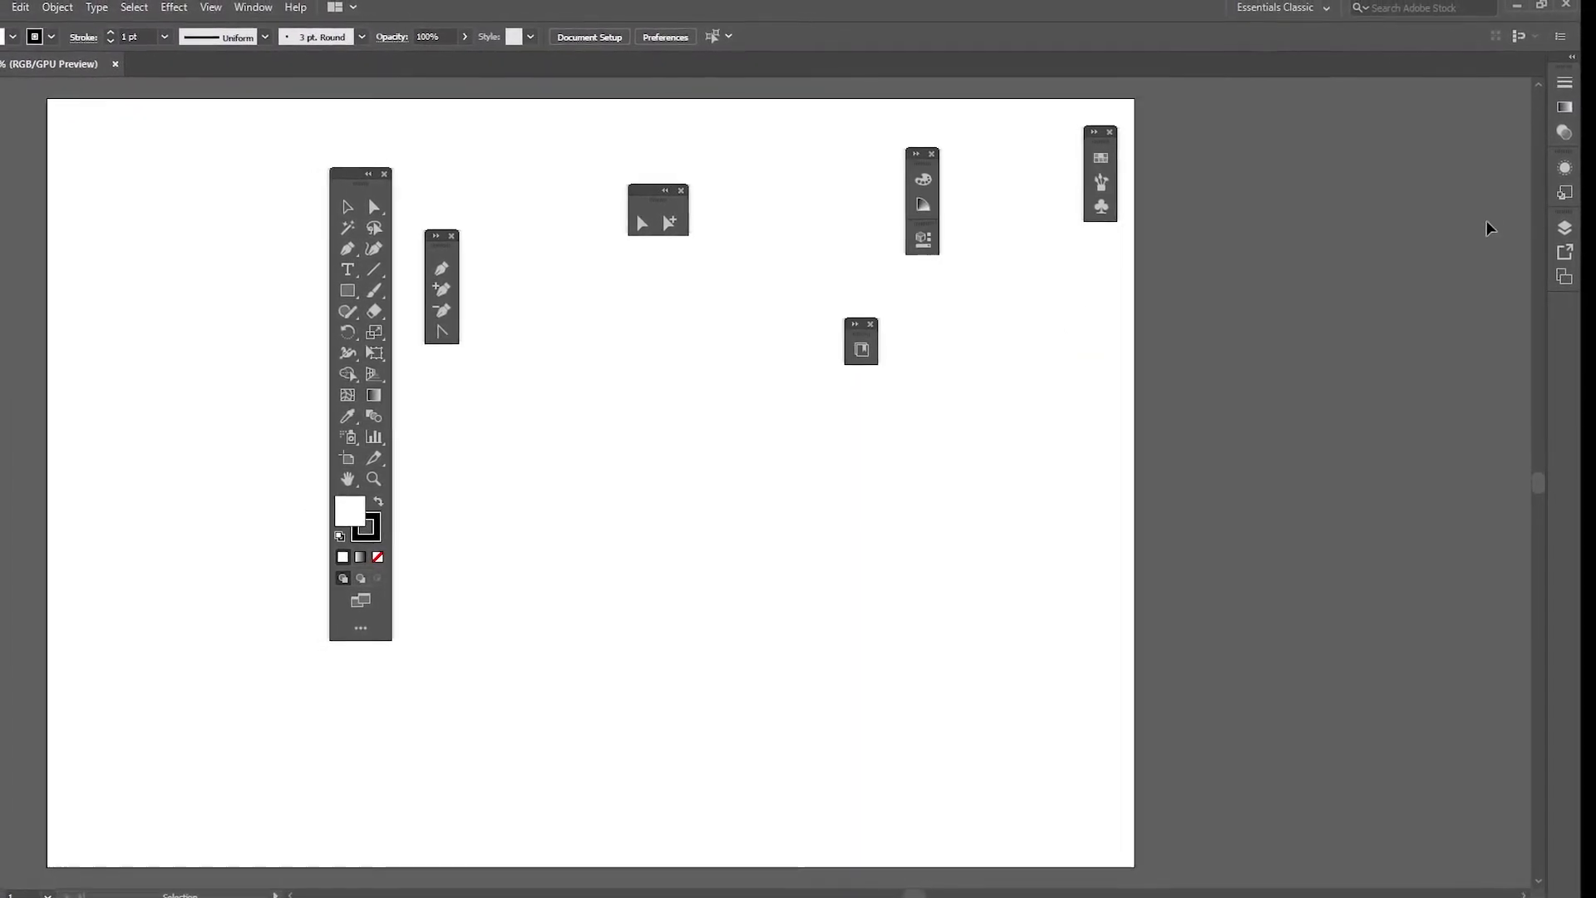
Undock the Stroke, Gradient and Transparency group, and detach and close the Appearance and Graphic Styles group
drag(1561, 68, 1341, 165)
drag(1559, 71, 1097, 255)
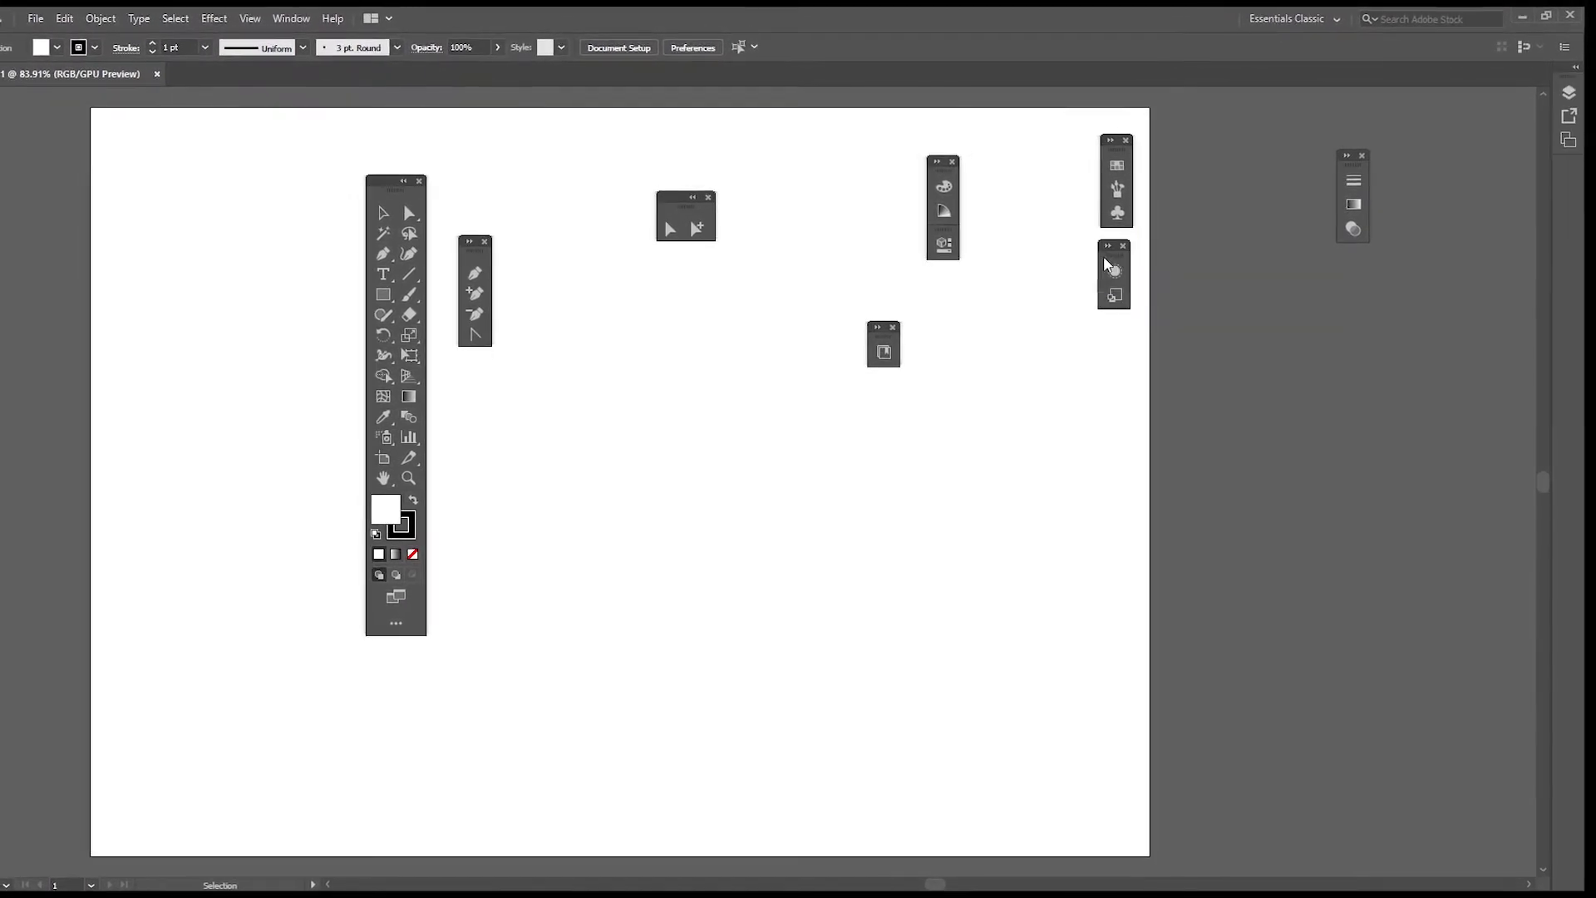
click(1123, 246)
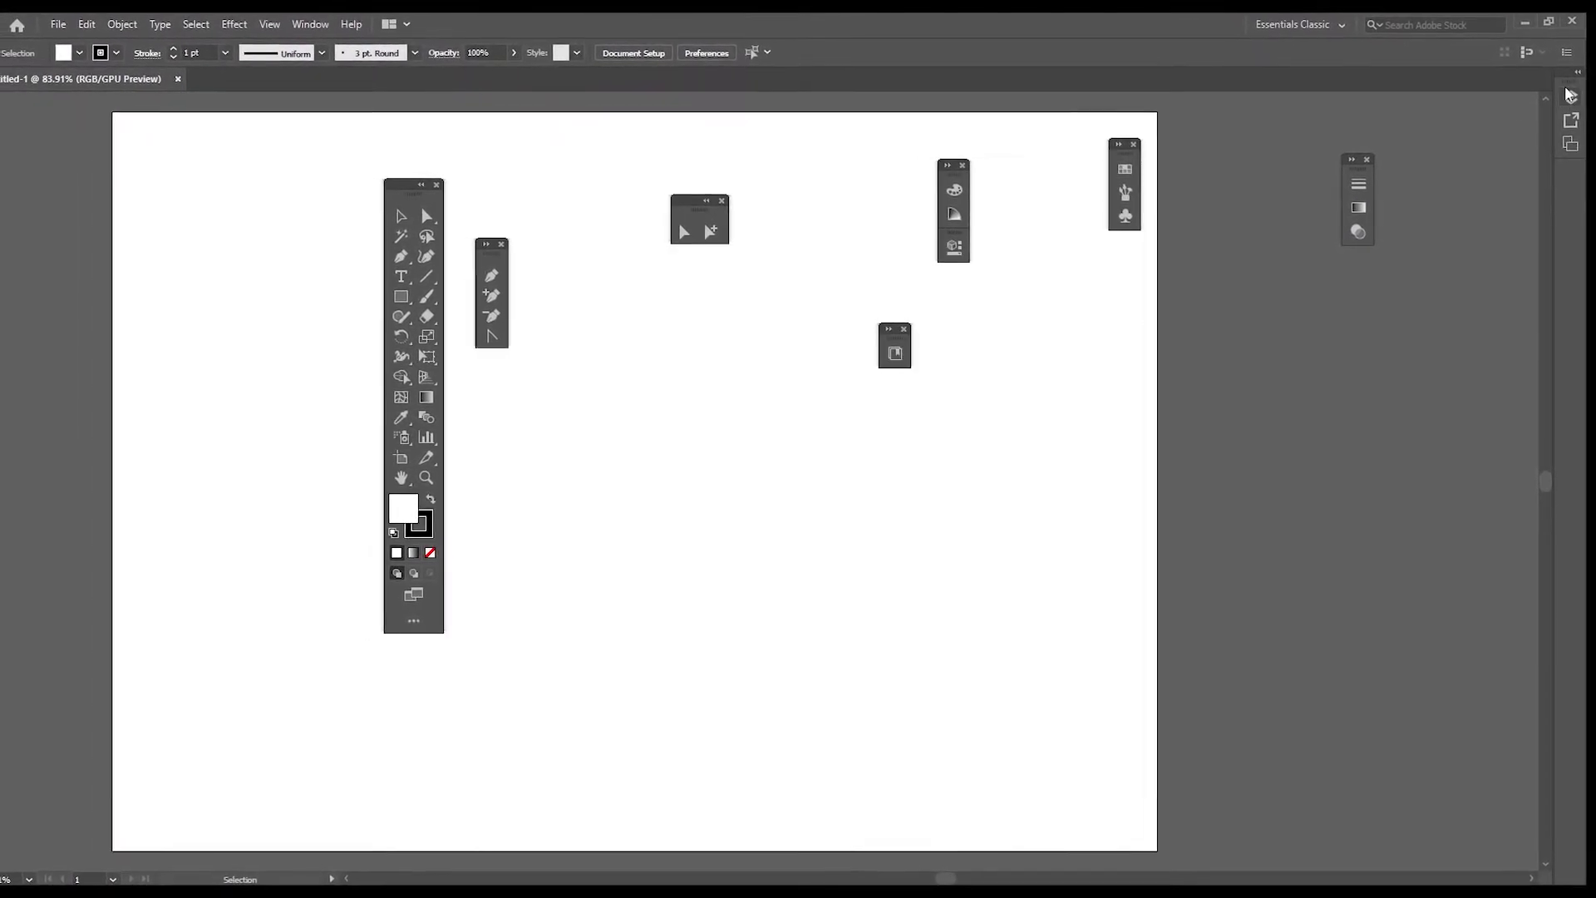
Undock the Layers, Asset Export and Artboards panels as separate floating panels and expand them
drag(1568, 94, 909, 422)
click(903, 402)
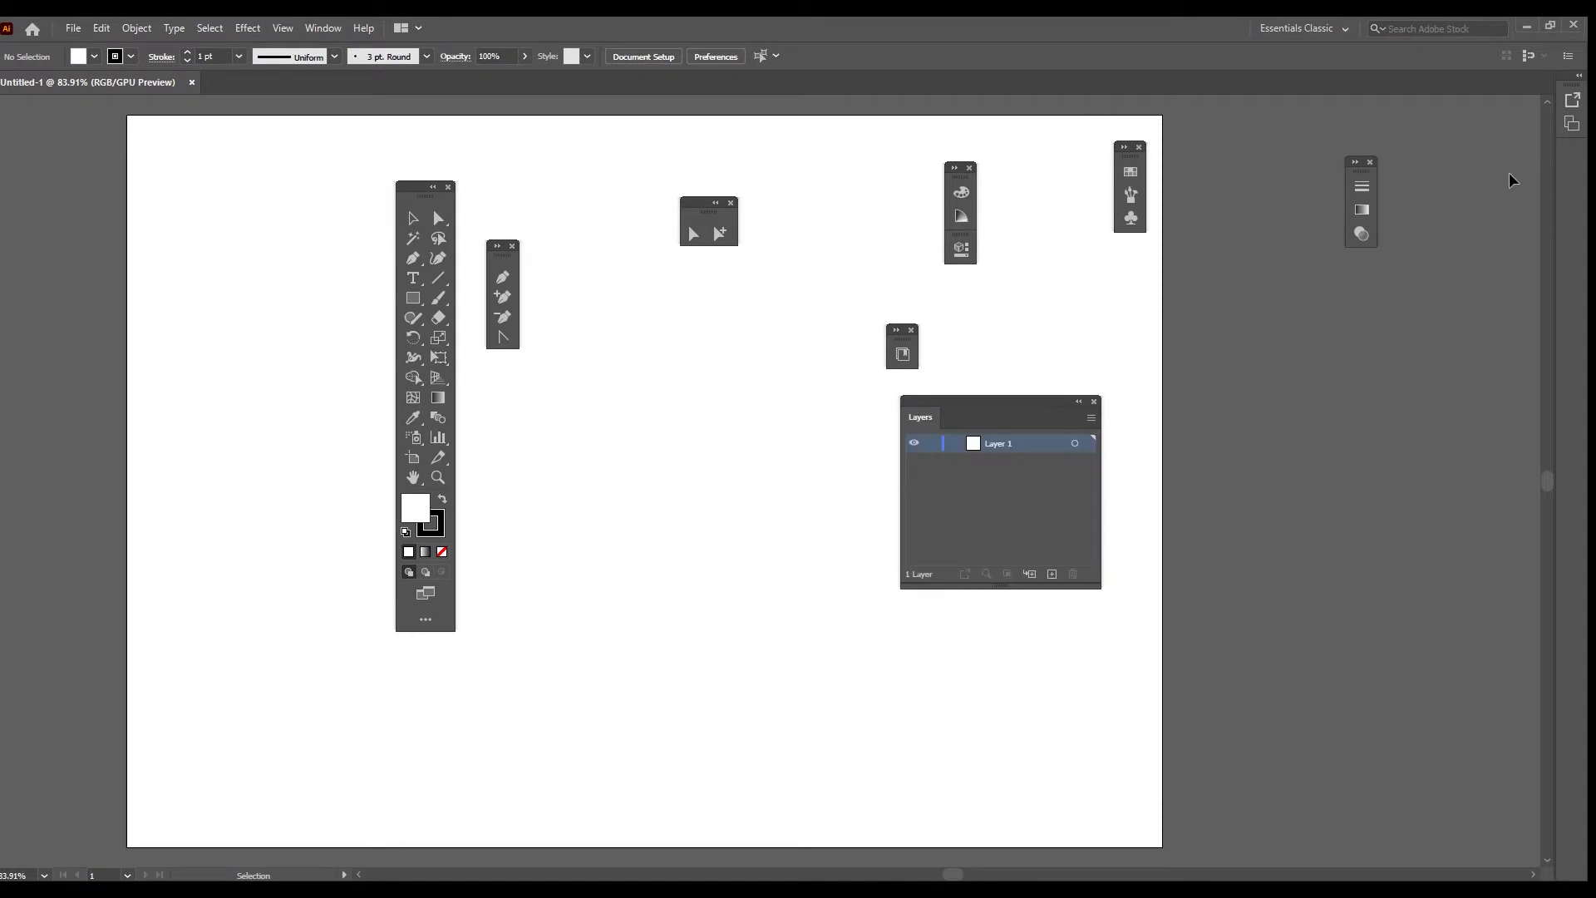
drag(1482, 183, 1153, 389)
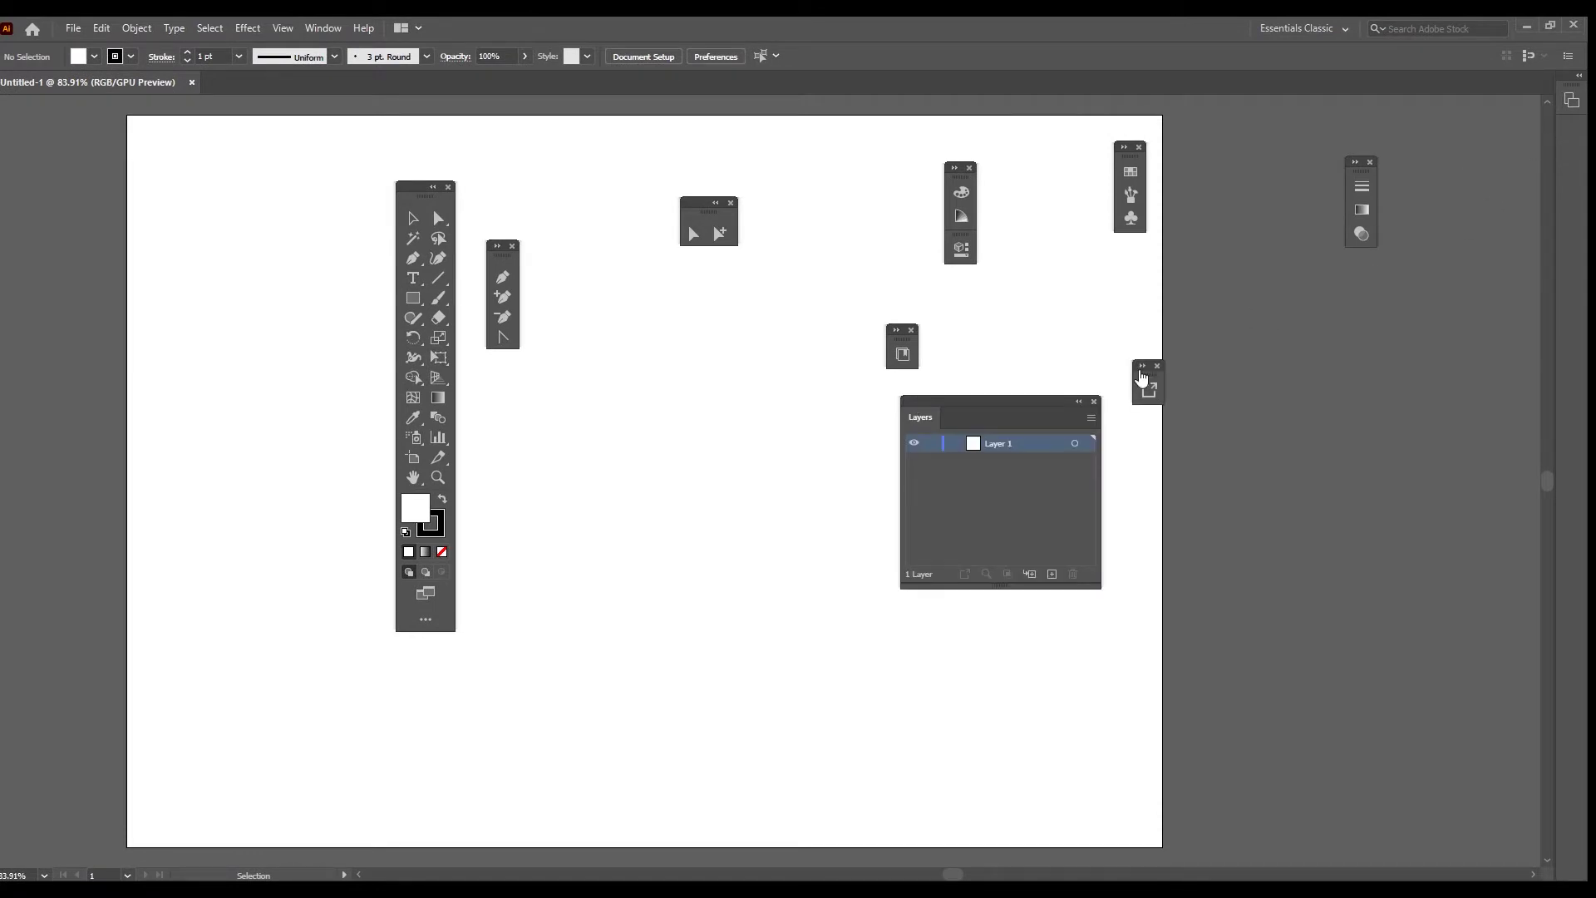
click(1142, 376)
drag(1571, 100, 656, 467)
click(412, 491)
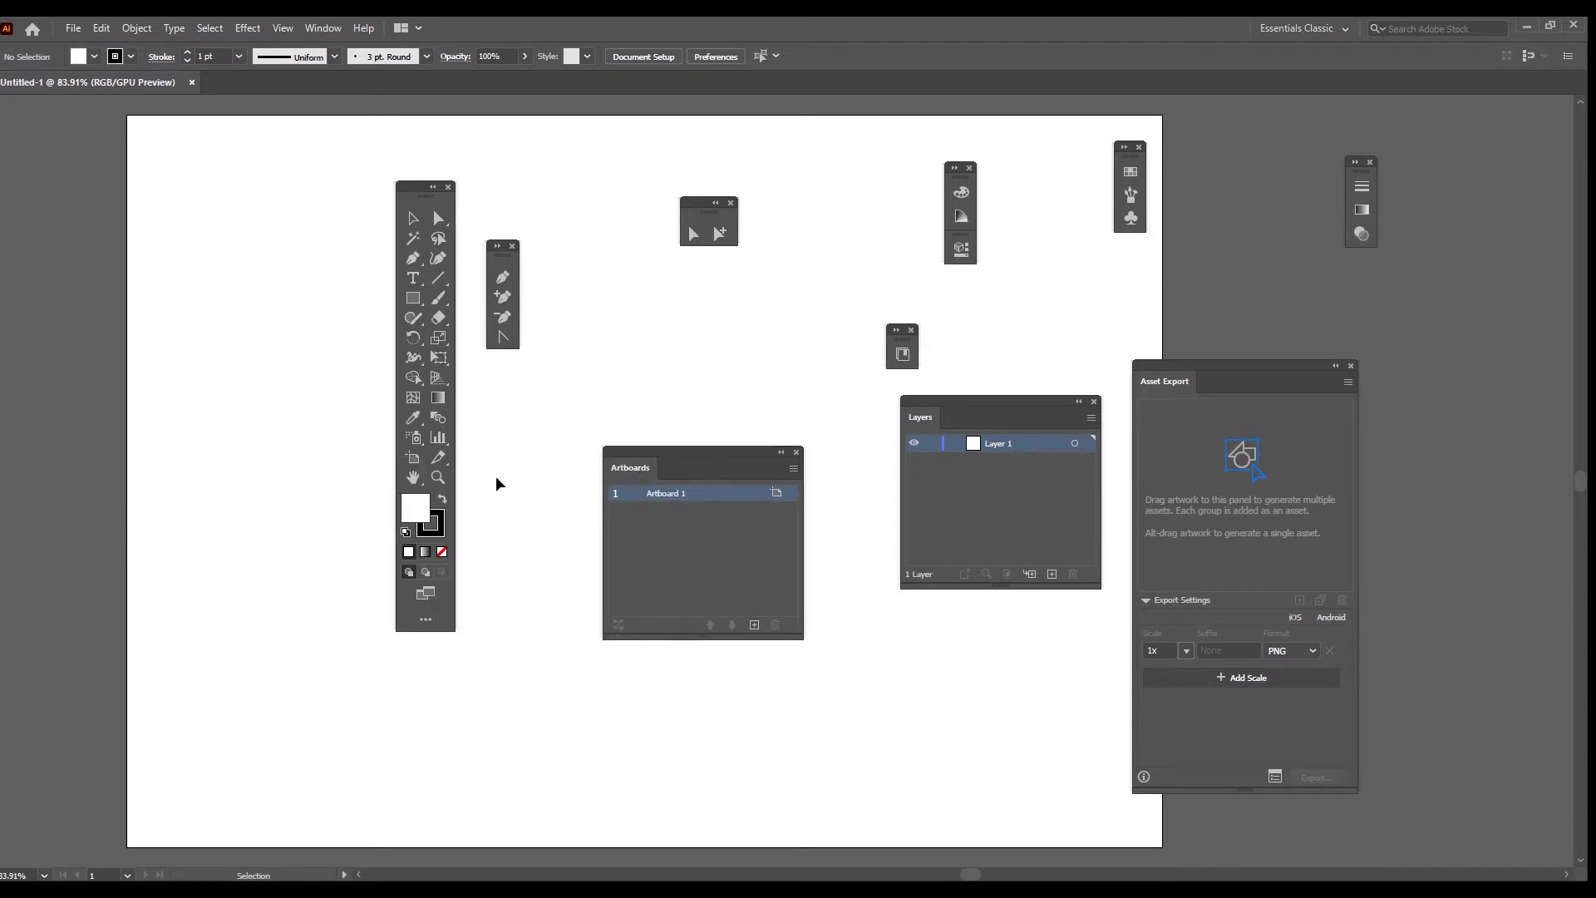
Tear off the Slice tool group as a floating toolbar and arrange its tools vertically
drag(438, 457, 595, 467)
drag(470, 470, 630, 308)
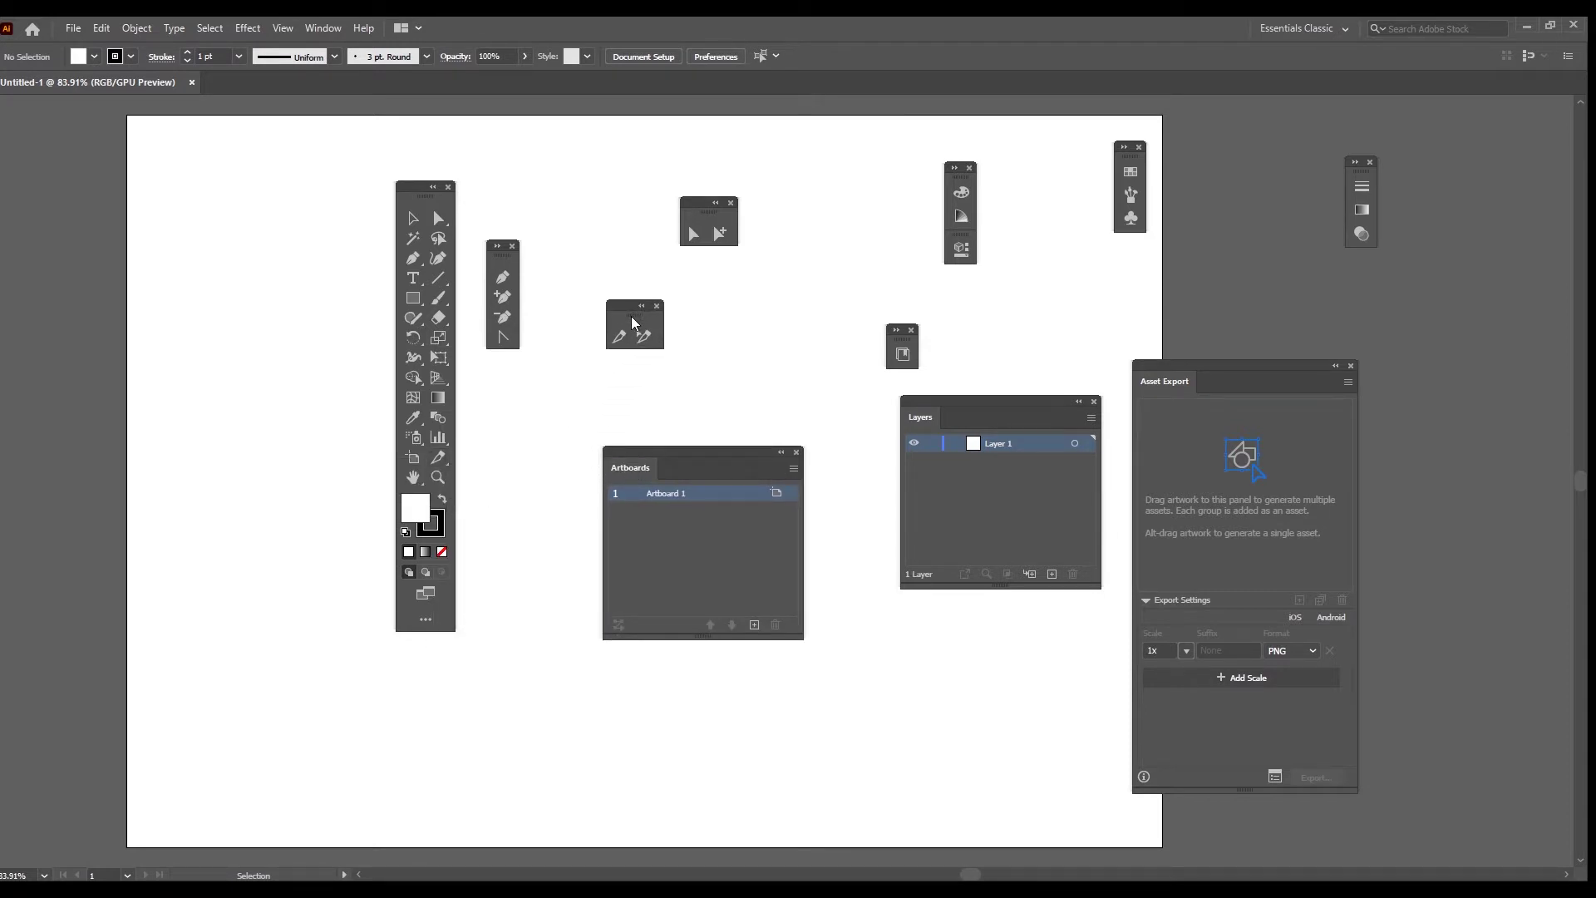
click(637, 307)
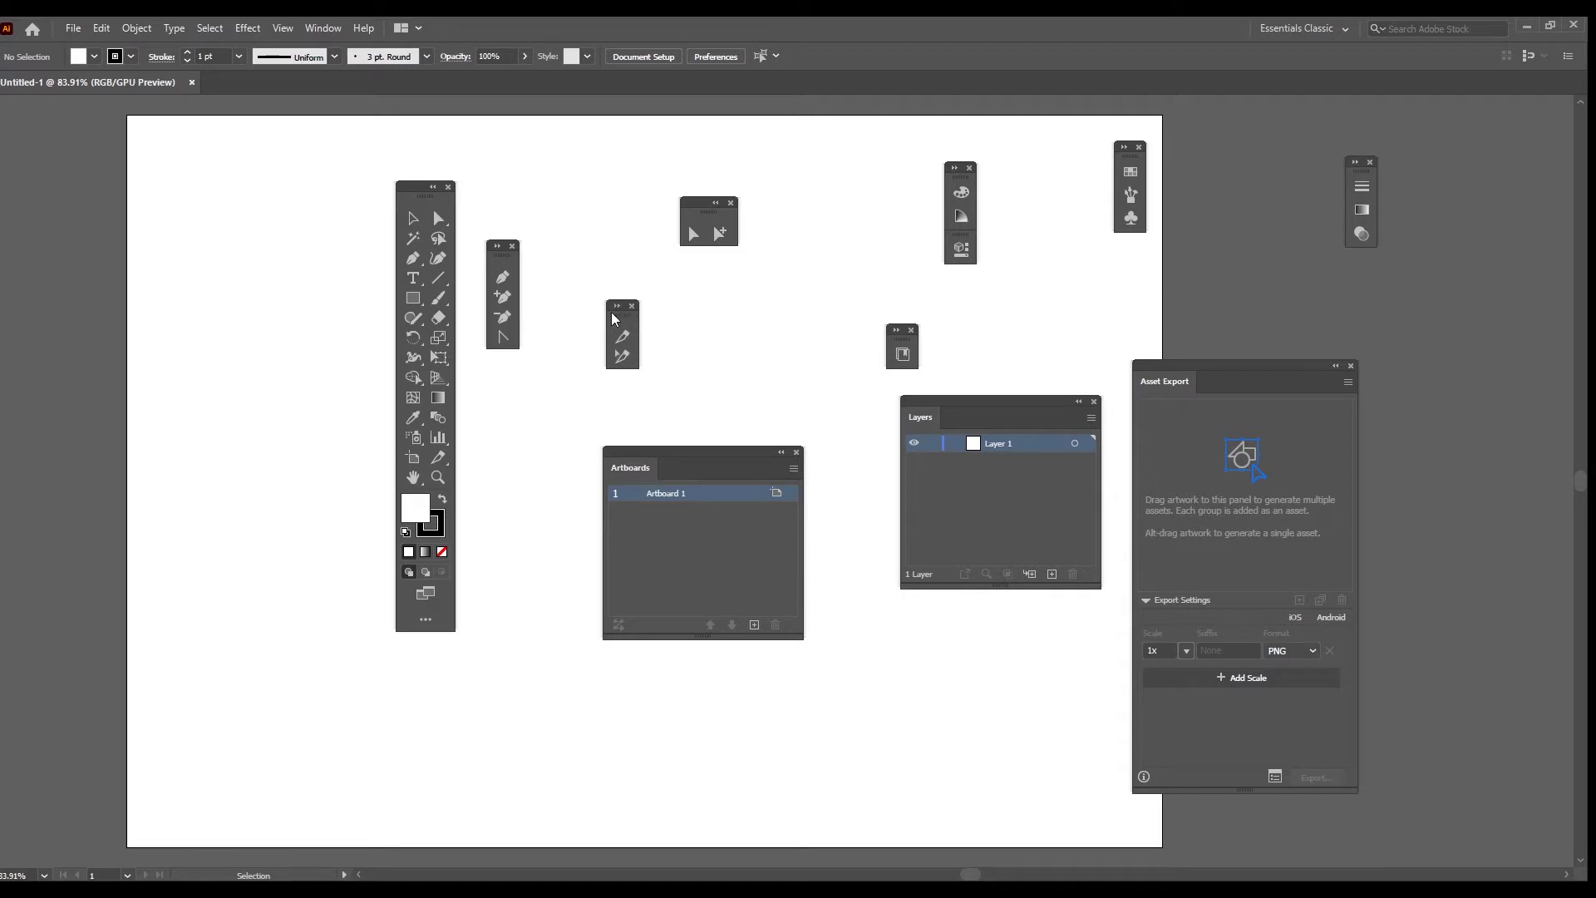
Open the Pattern Options panel and the Paragraph panel with its Character and OpenType group over the artboard
click(324, 27)
click(527, 632)
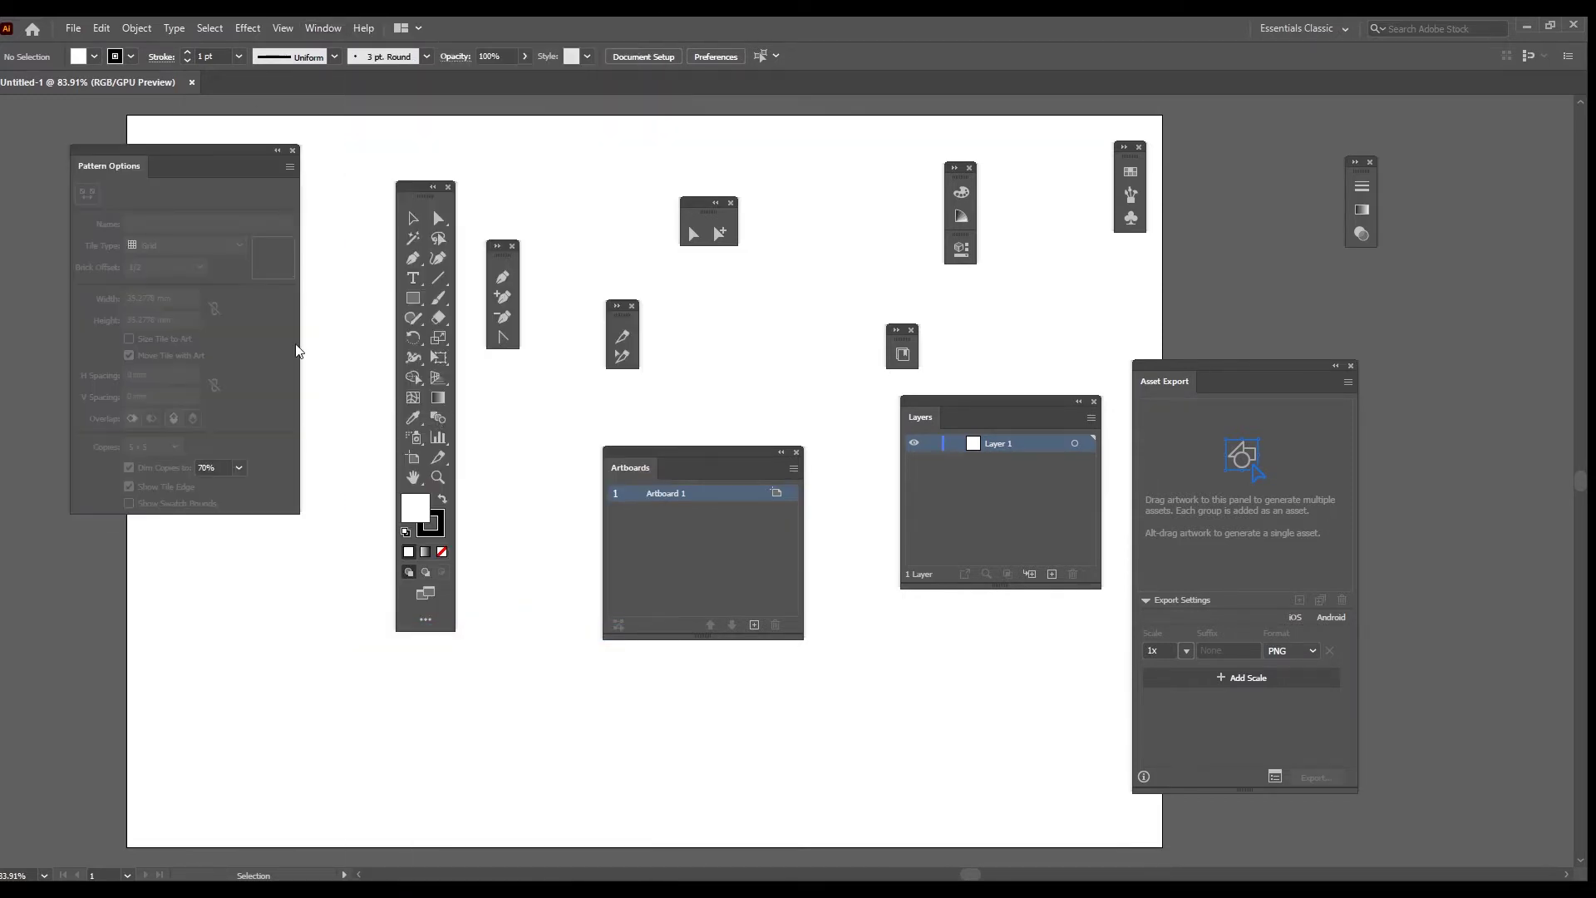
click(307, 26)
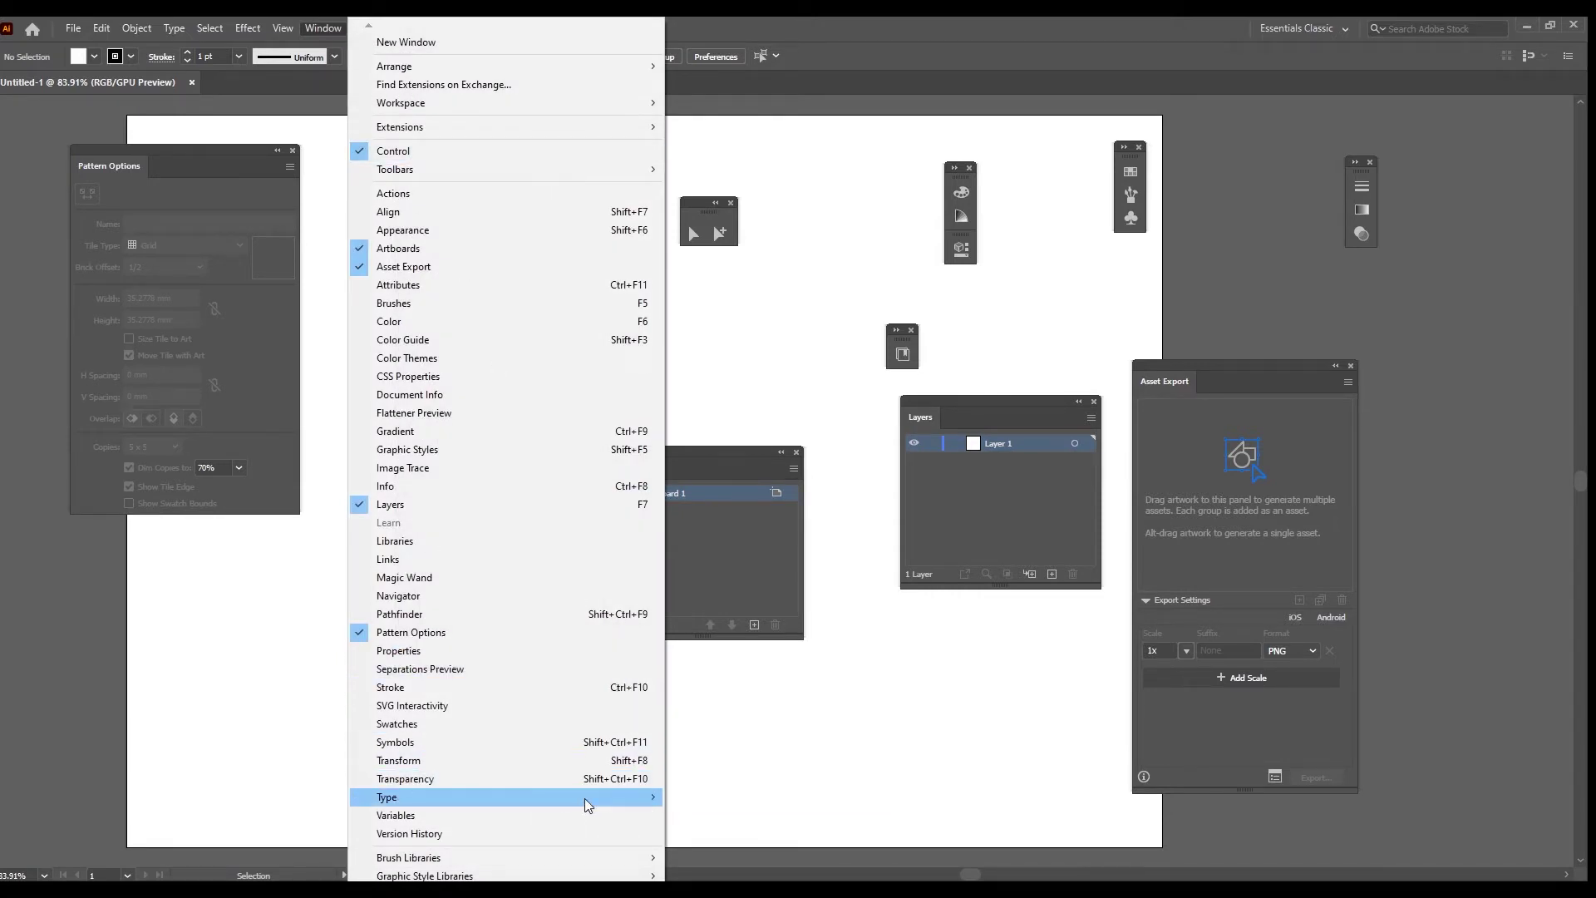
mouse_move(590, 803)
click(759, 765)
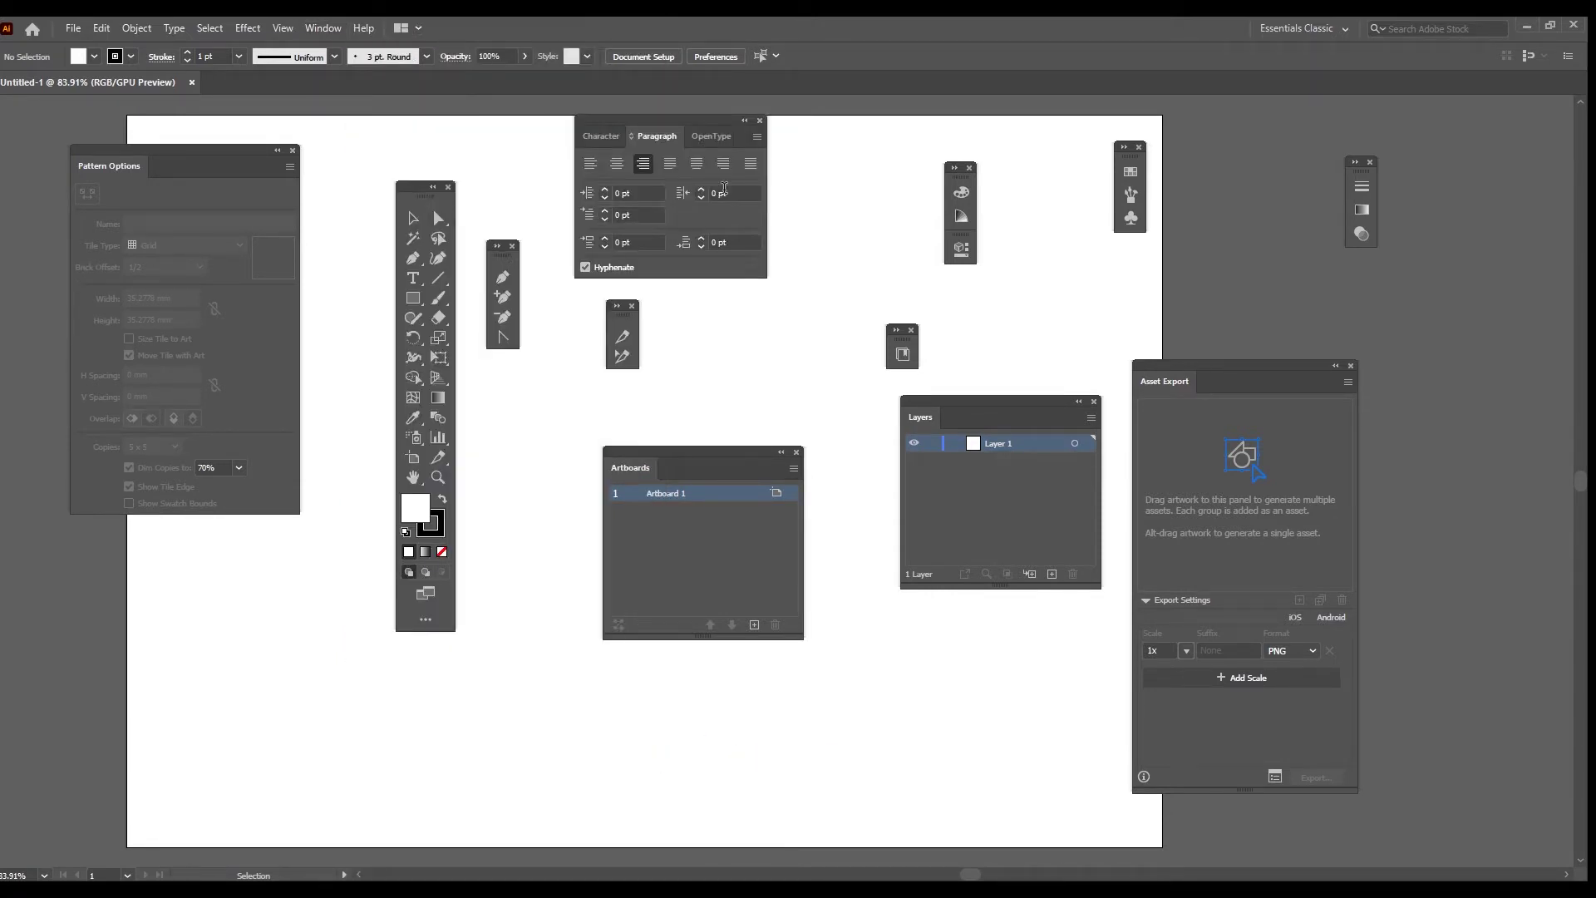
Open the Graphic Styles and CSS Properties panels grouped in one floating window, and float the document window
click(308, 25)
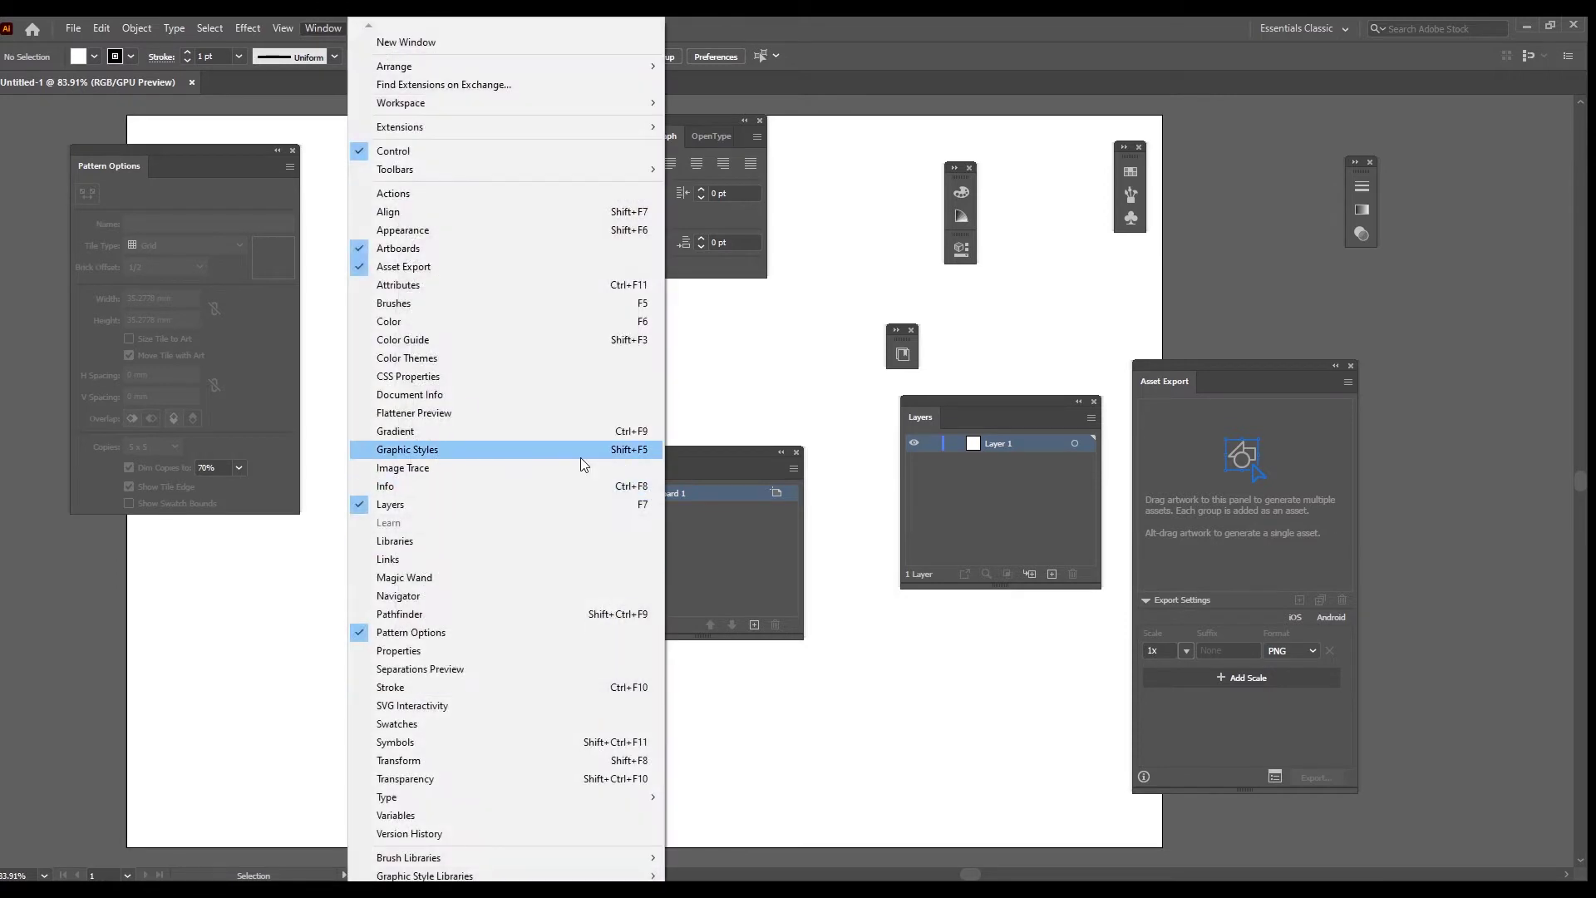
click(581, 451)
click(321, 30)
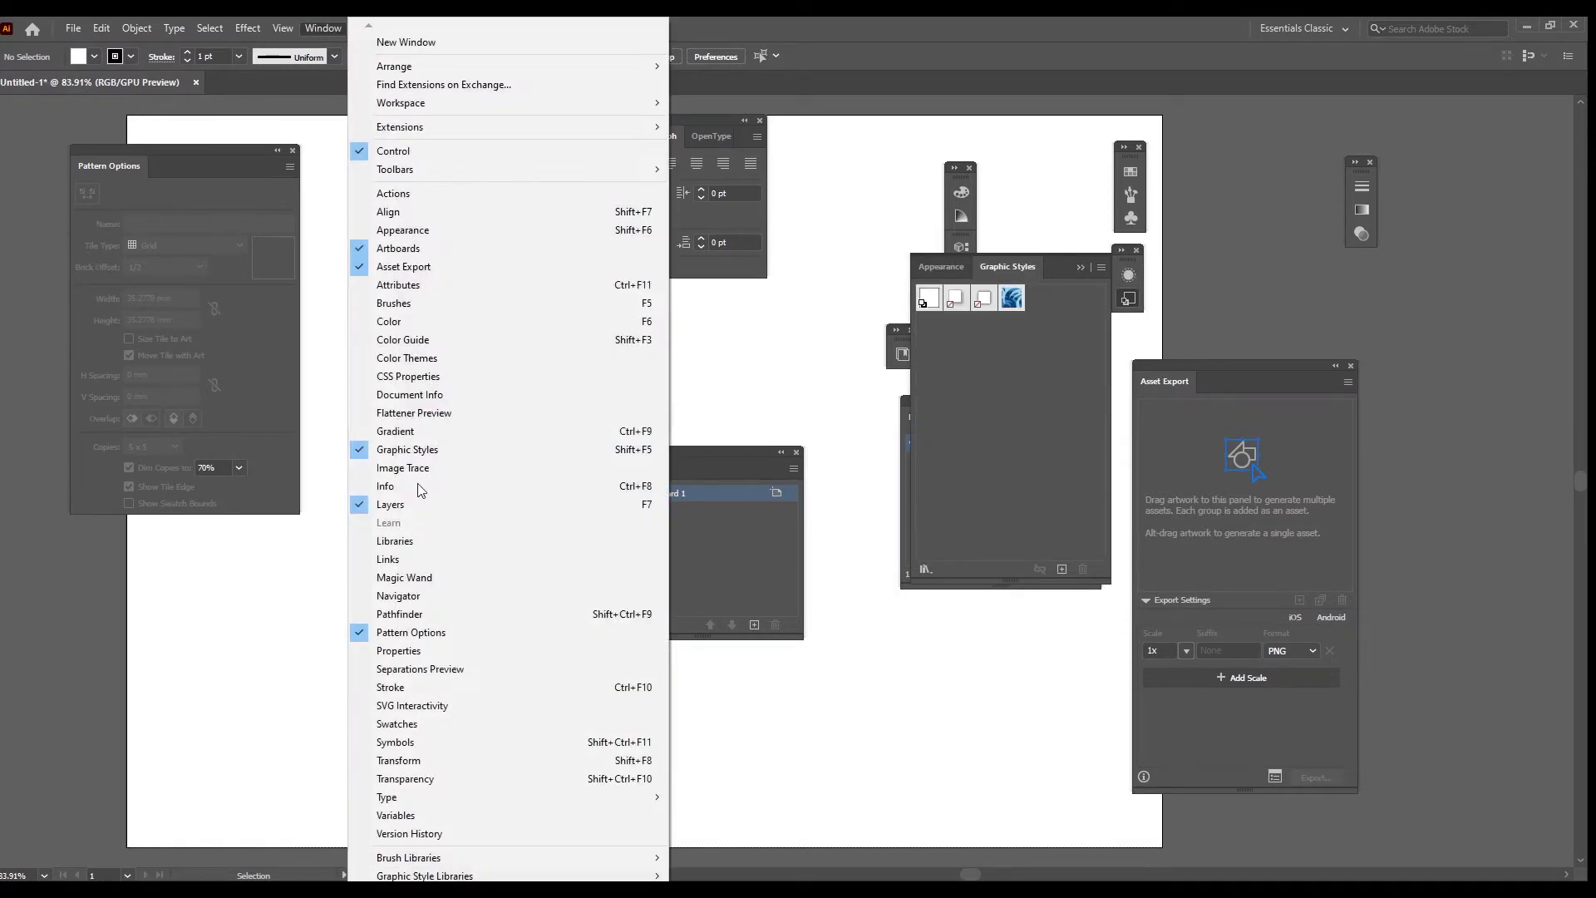
click(447, 371)
drag(1028, 271, 685, 287)
drag(579, 115, 630, 182)
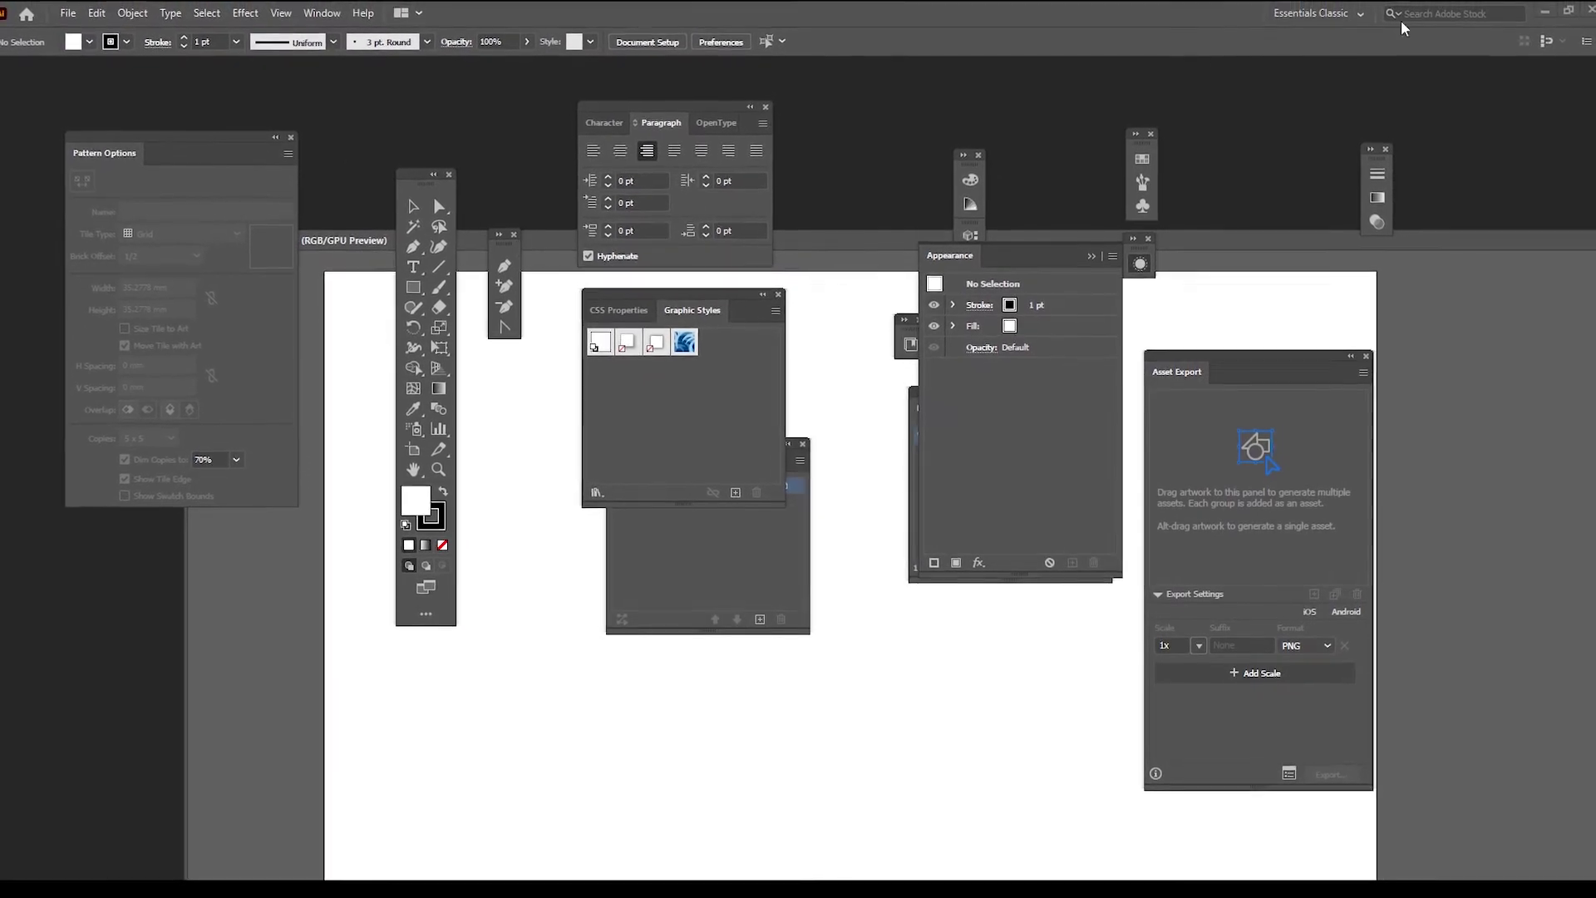
Reset the Essentials Classic workspace and dock the floating Untitled-1 document back as a tab
click(1351, 17)
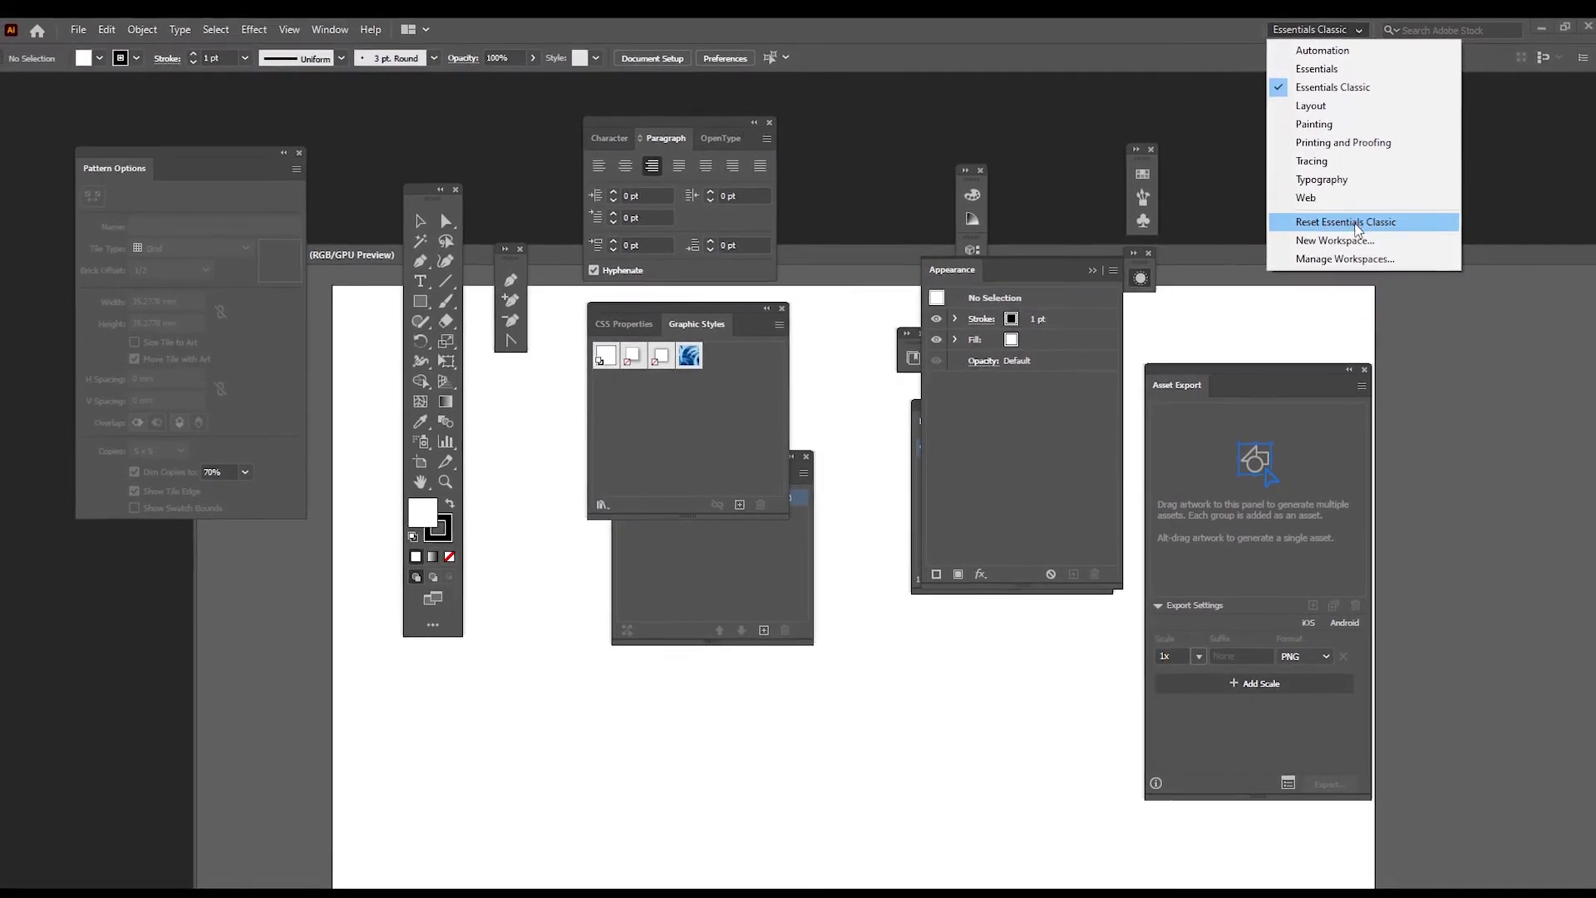
click(1373, 229)
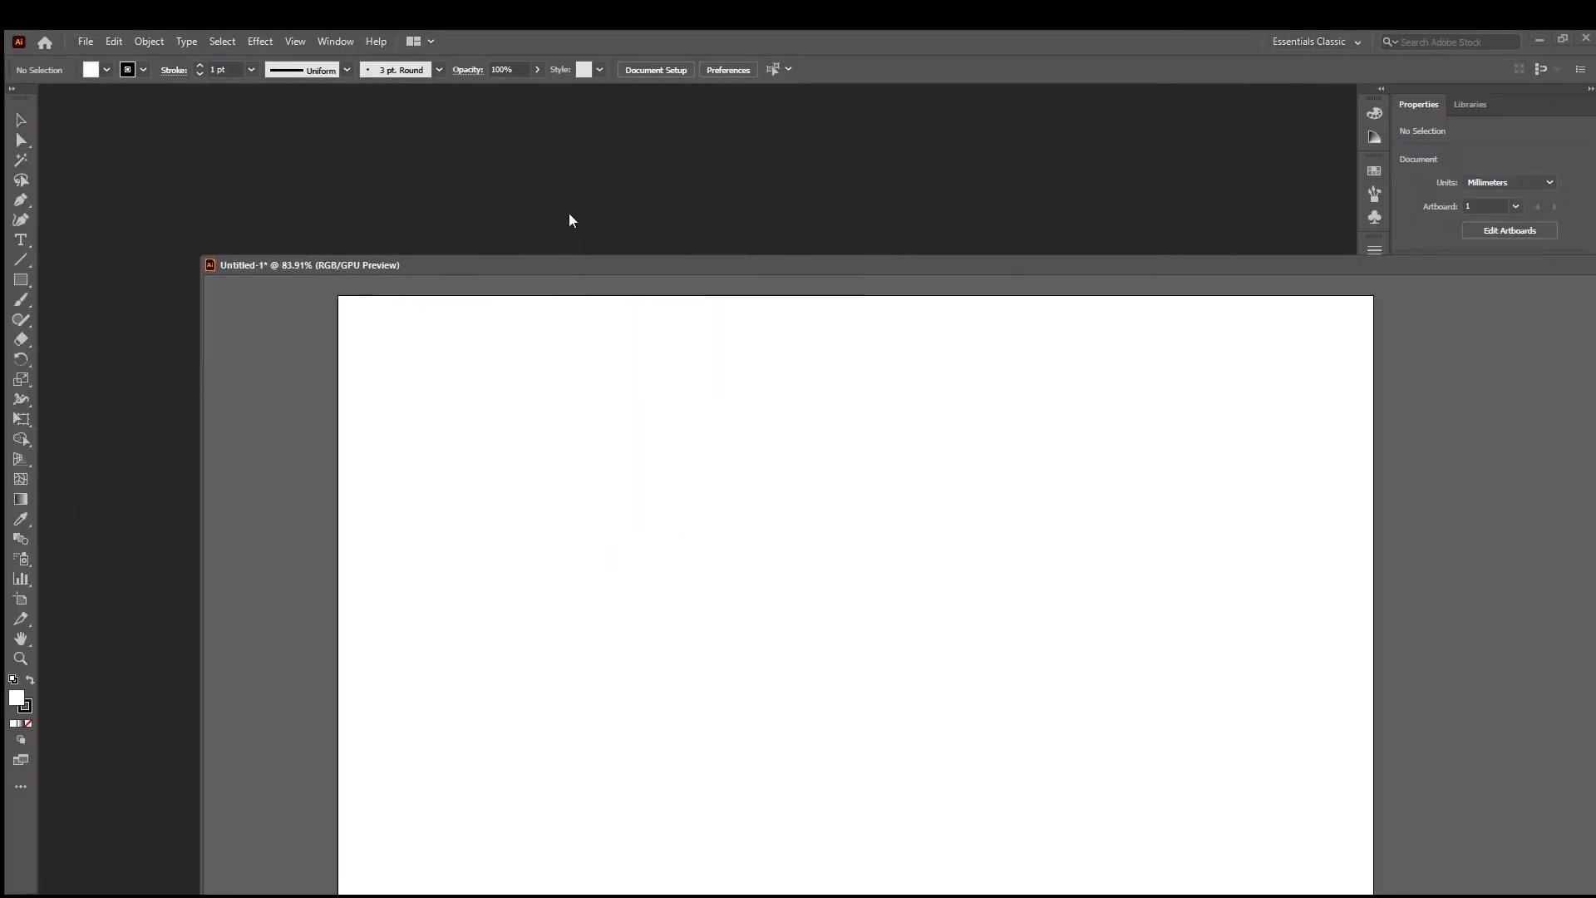
drag(298, 263, 639, 132)
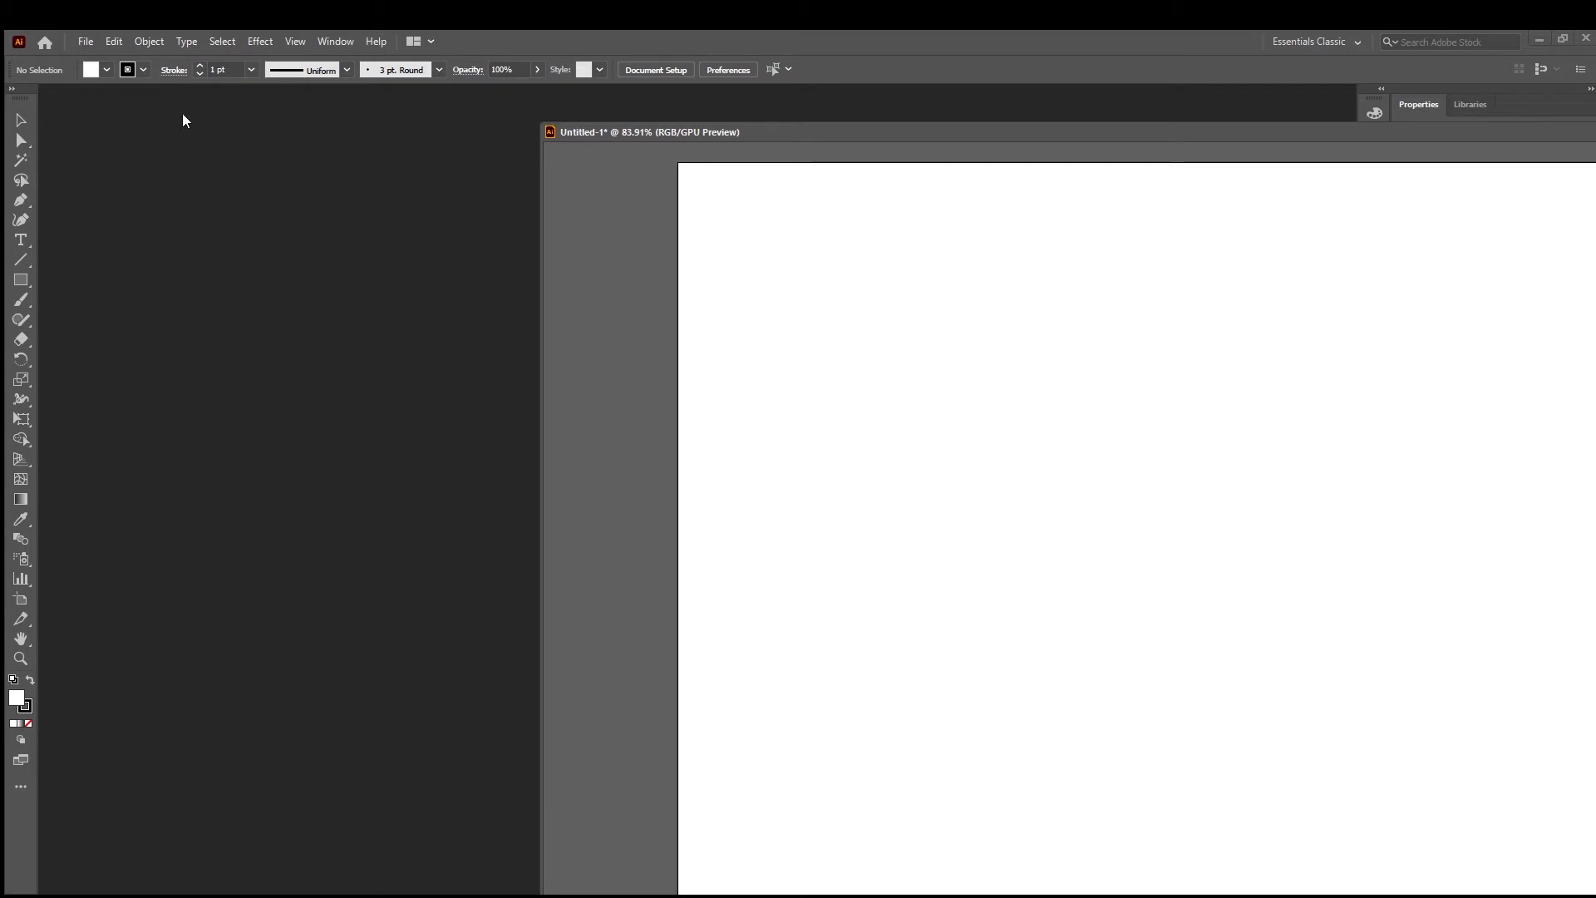
drag(617, 133, 244, 91)
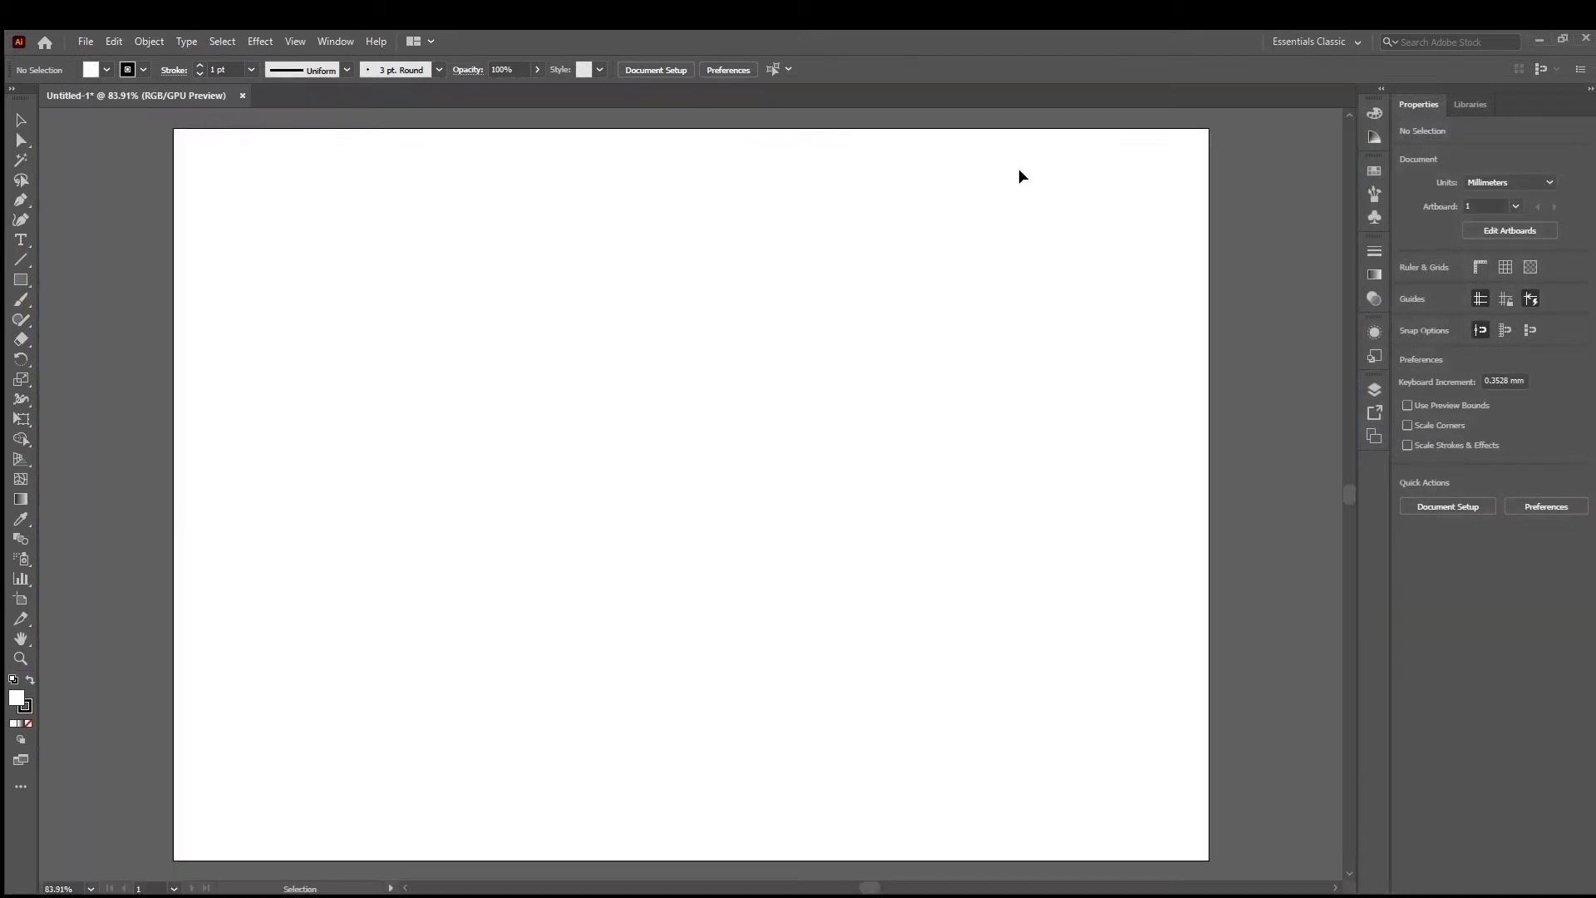
click(1329, 40)
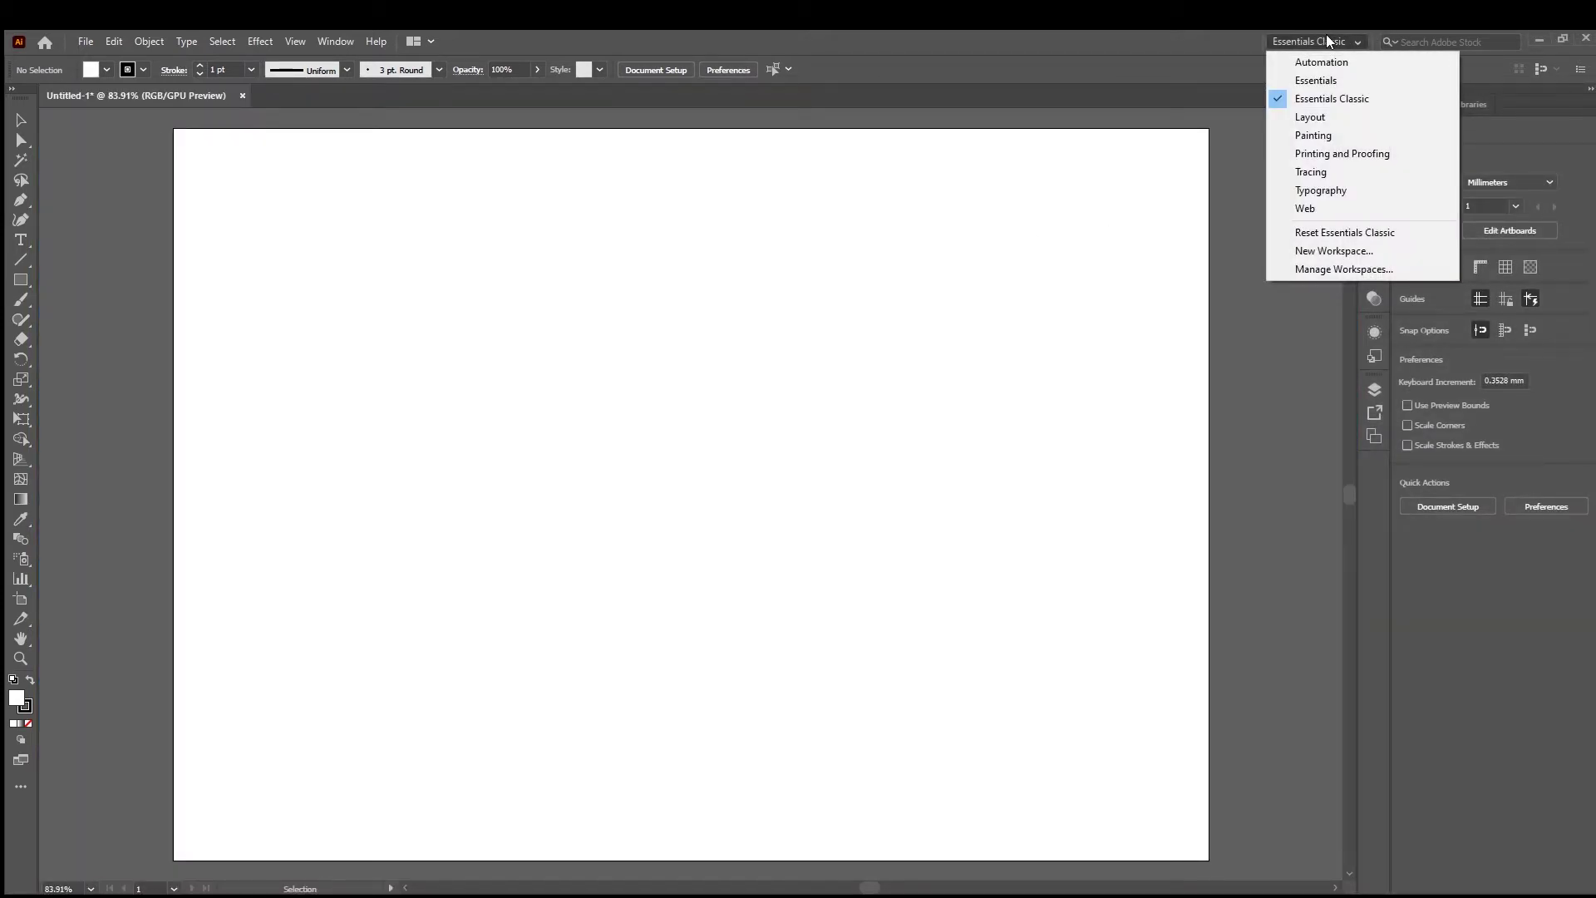
click(1060, 53)
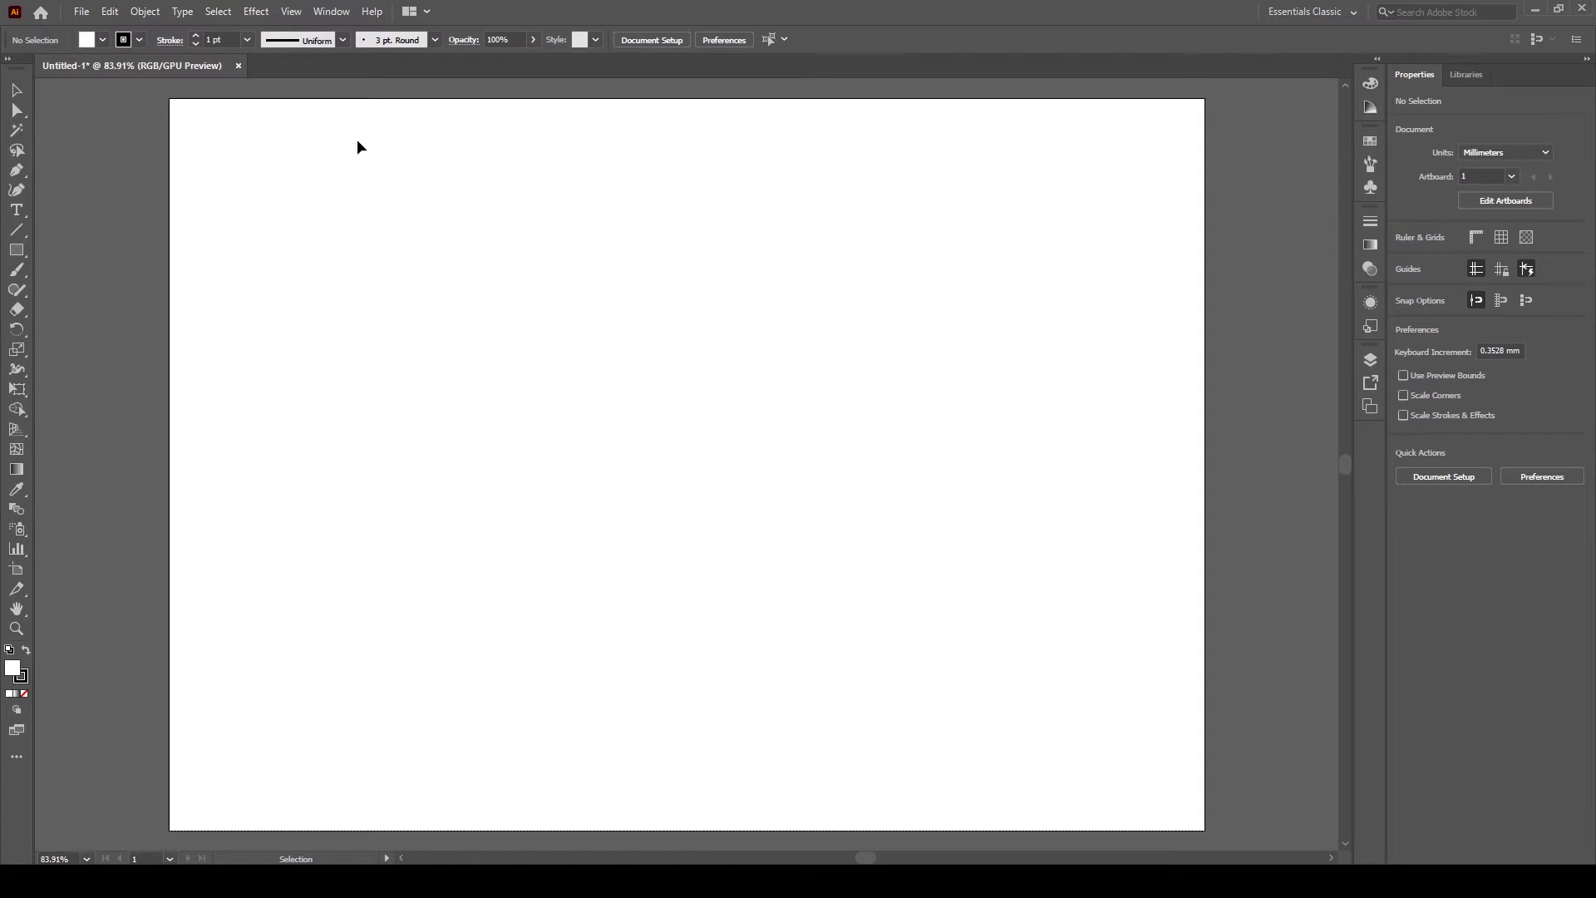
Open the Info panel and close it again, and reset the Essentials Classic workspace
click(332, 11)
click(458, 469)
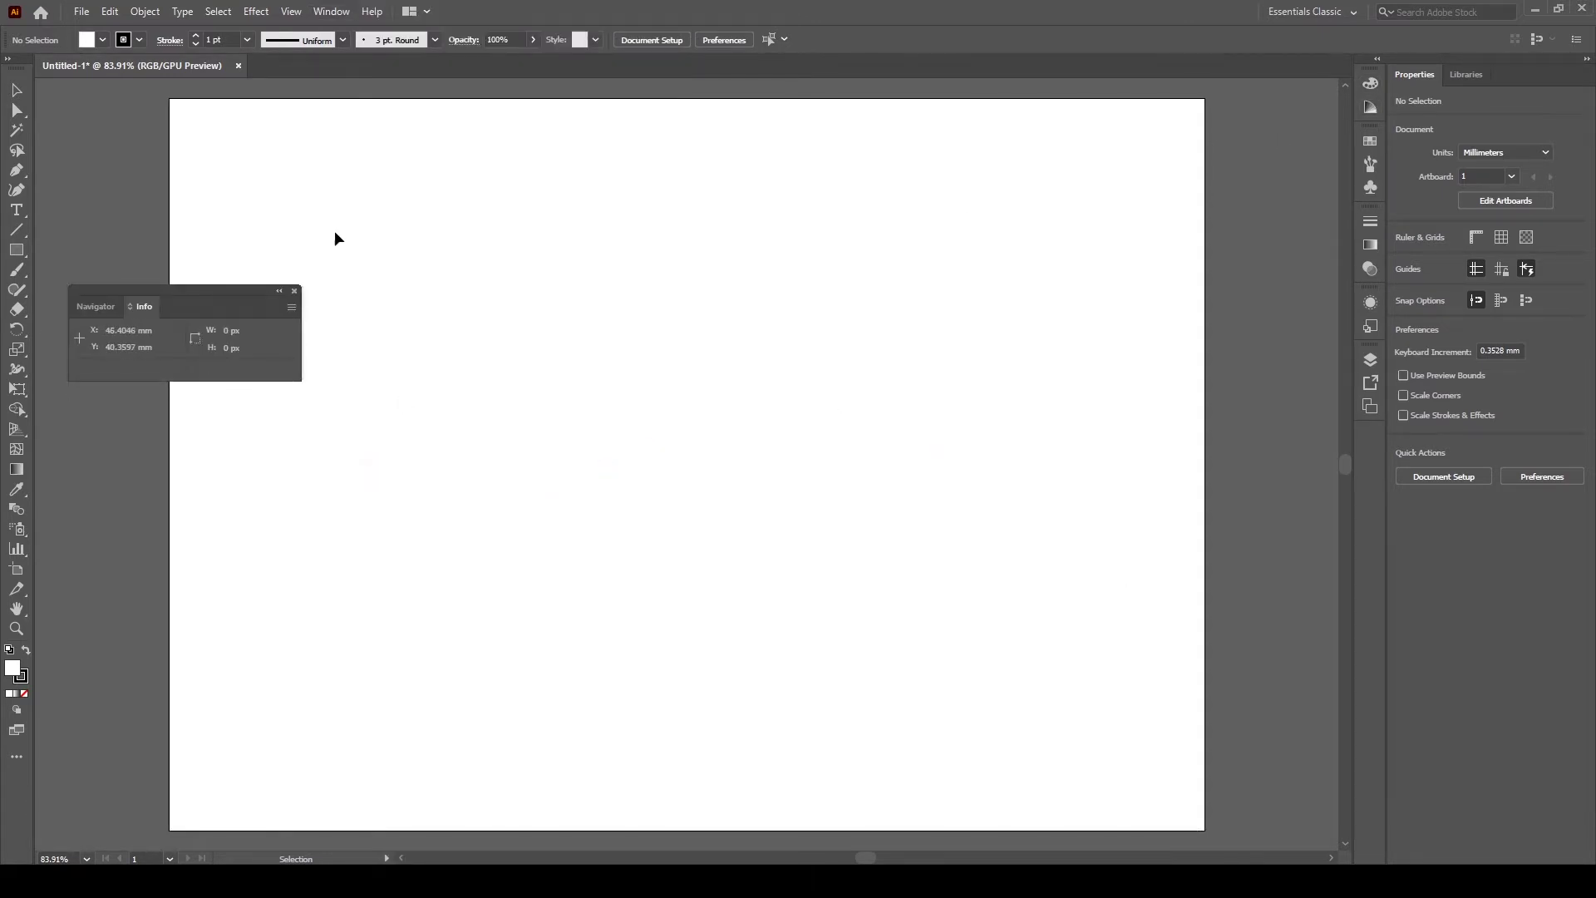
click(295, 292)
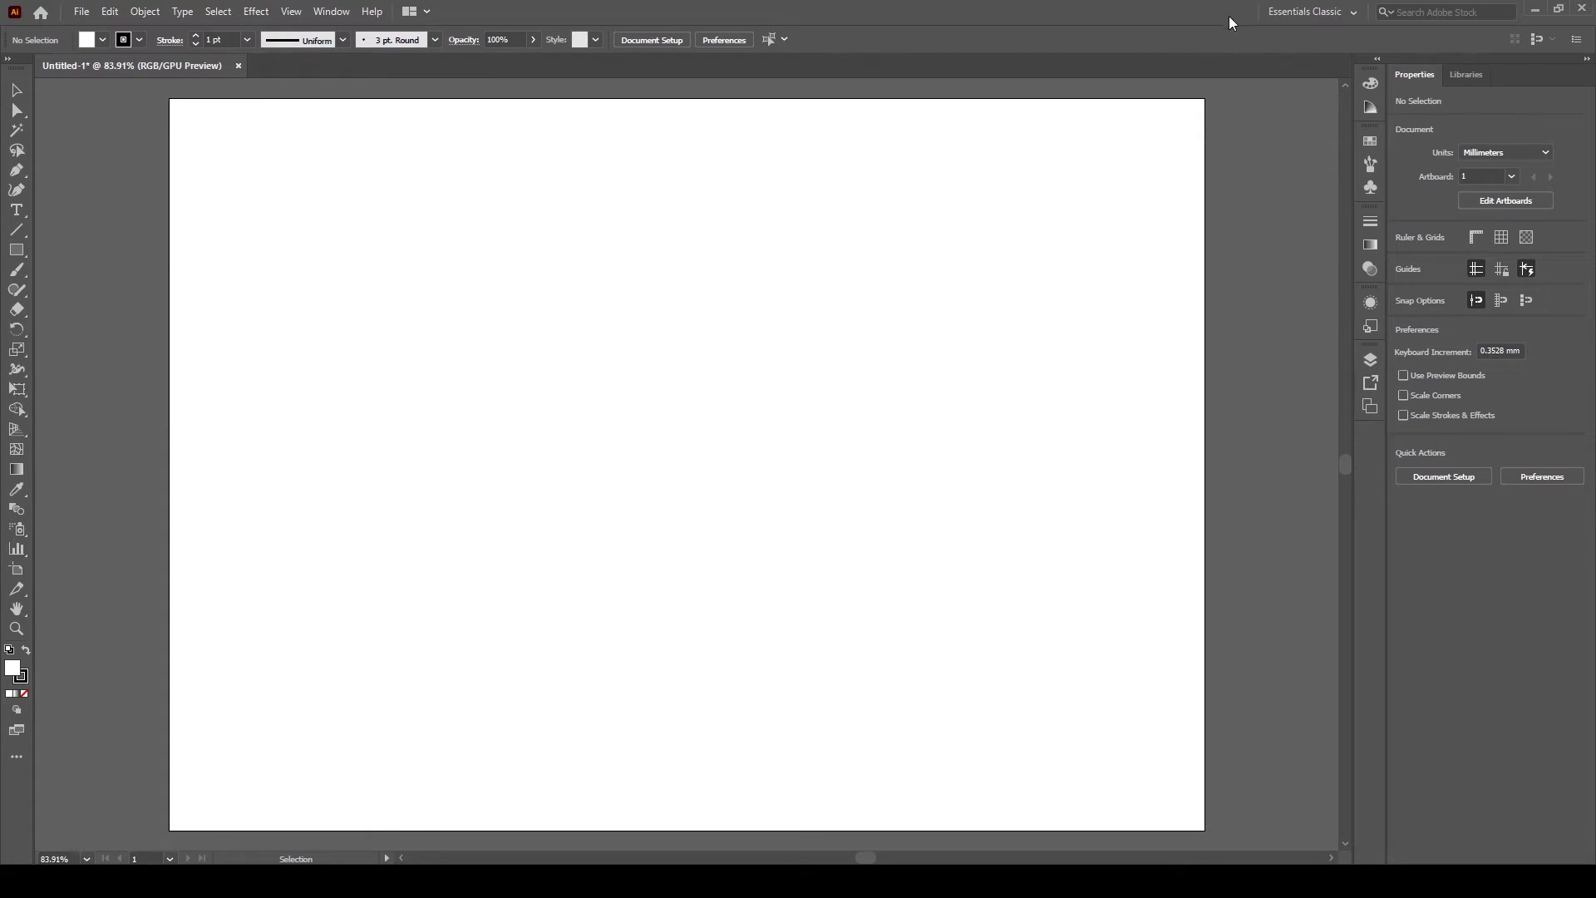
click(1276, 10)
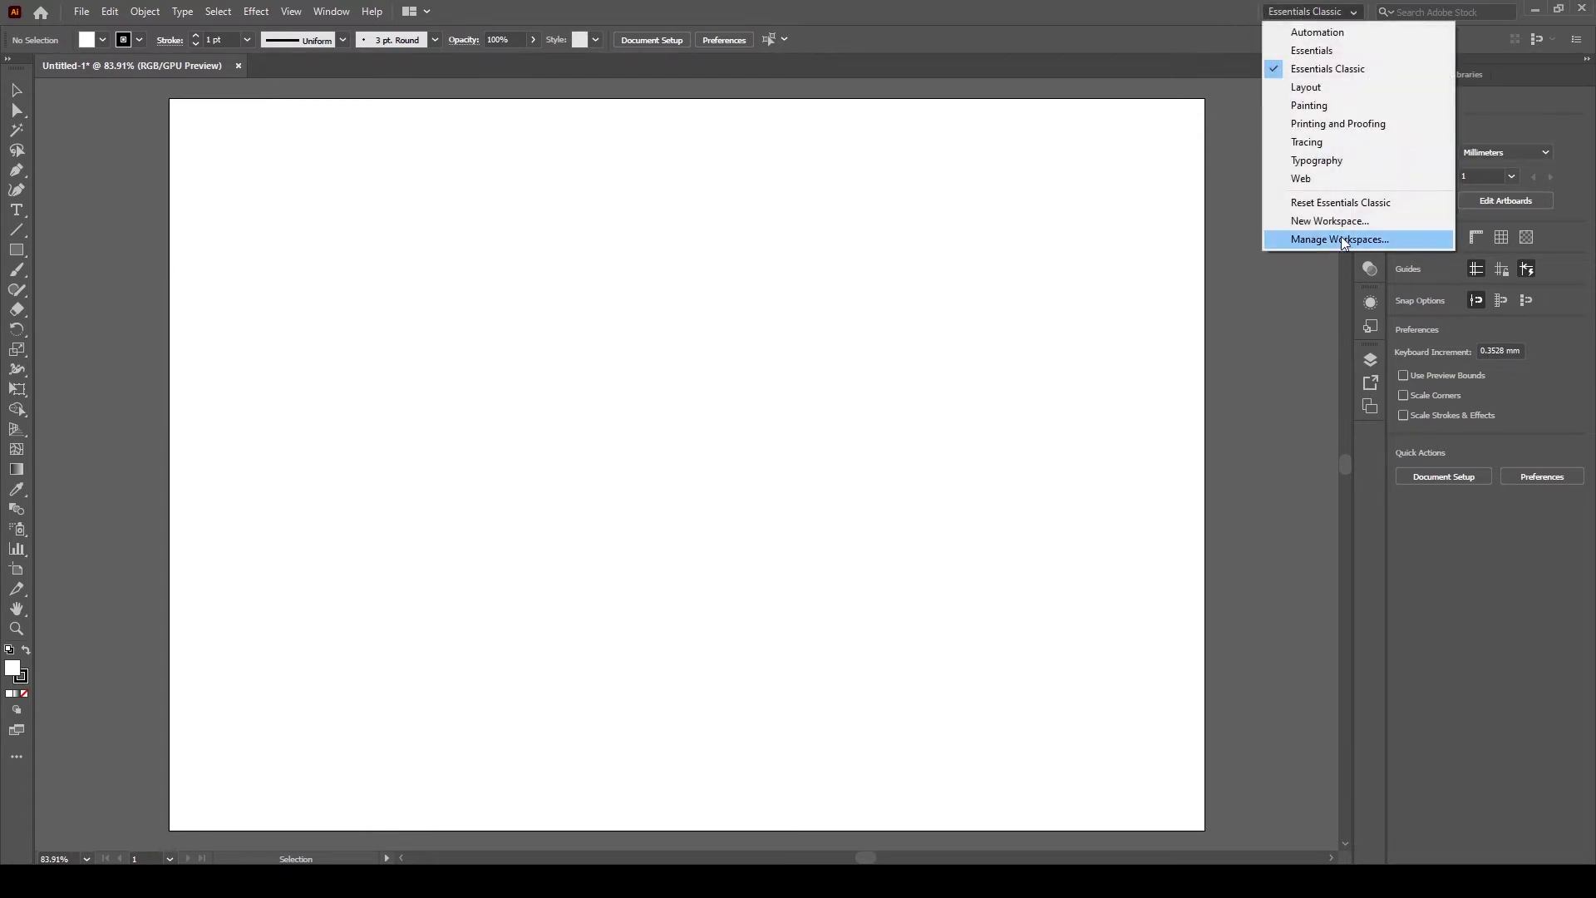
click(1351, 203)
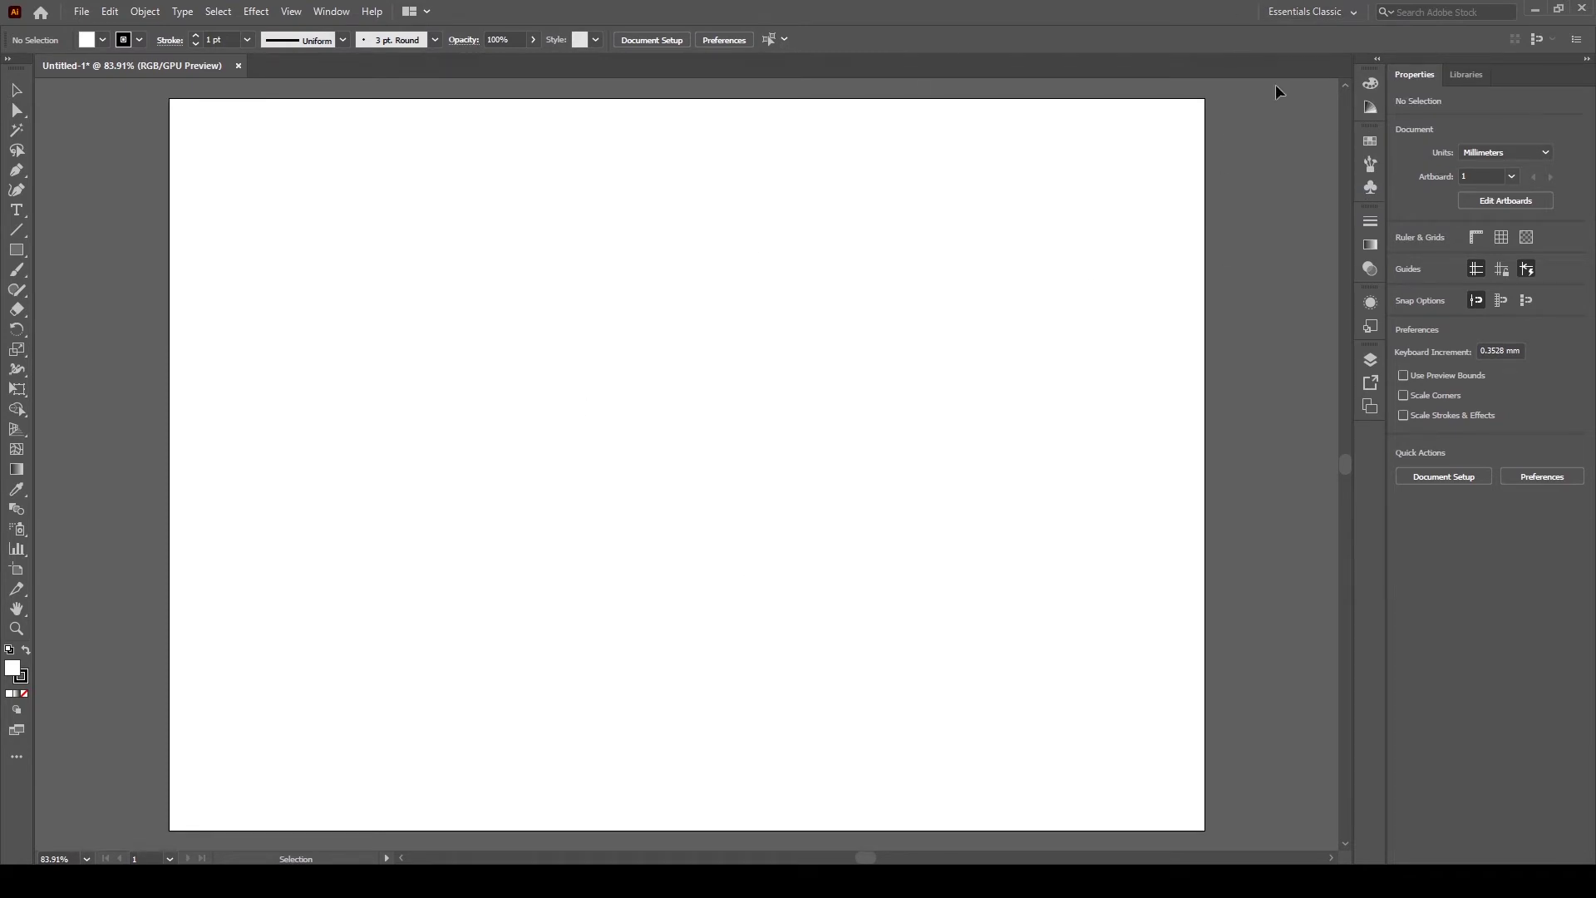
click(1303, 15)
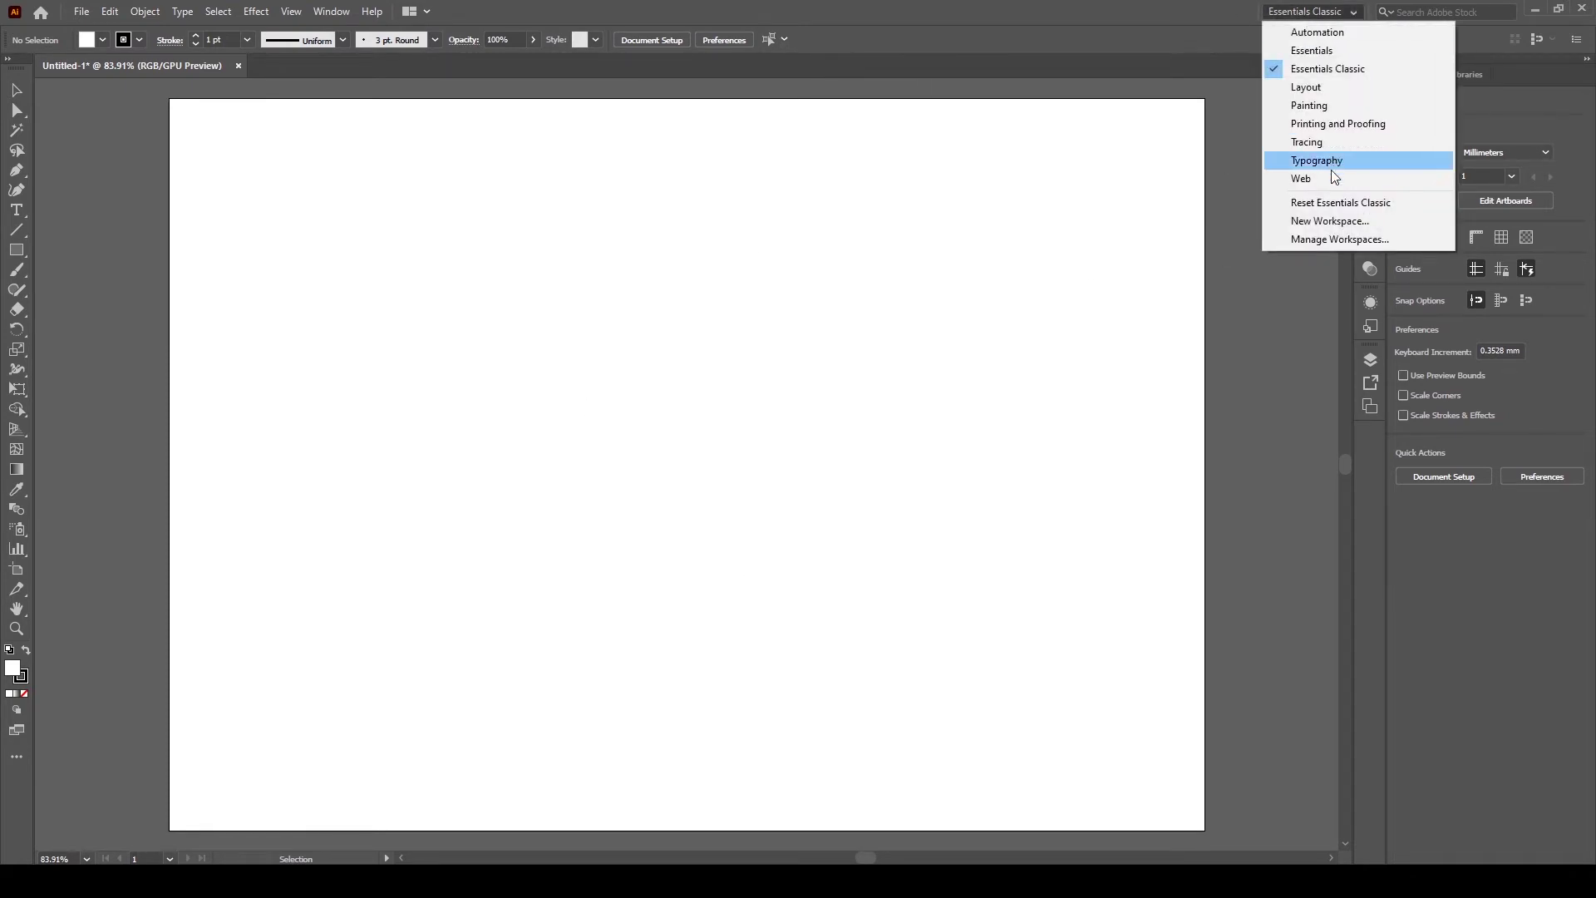
click(969, 283)
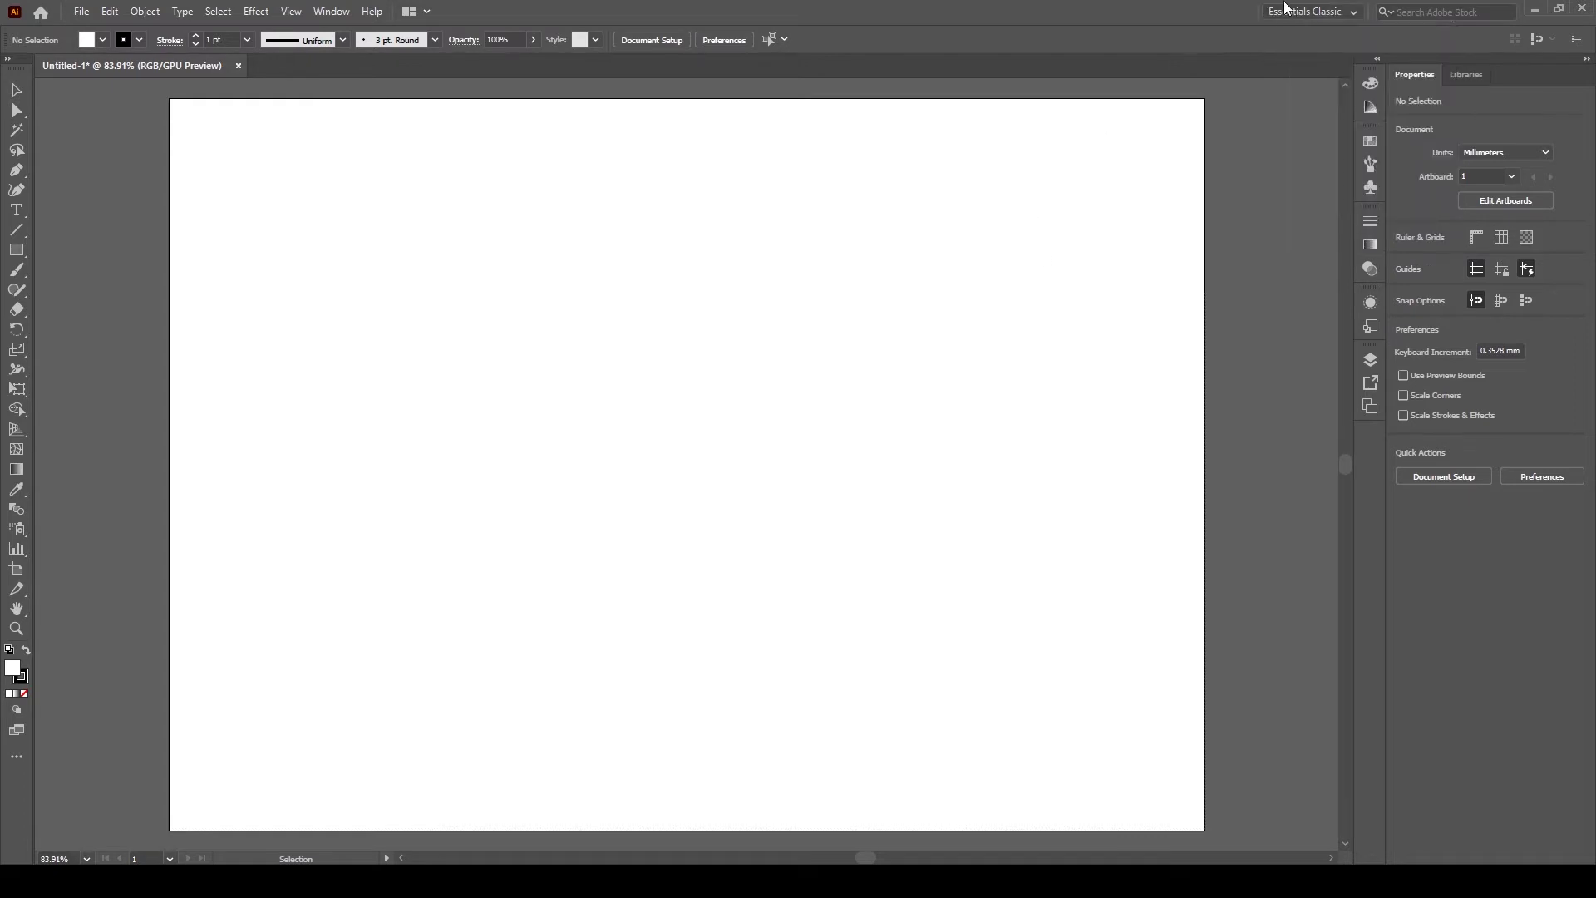
click(1306, 16)
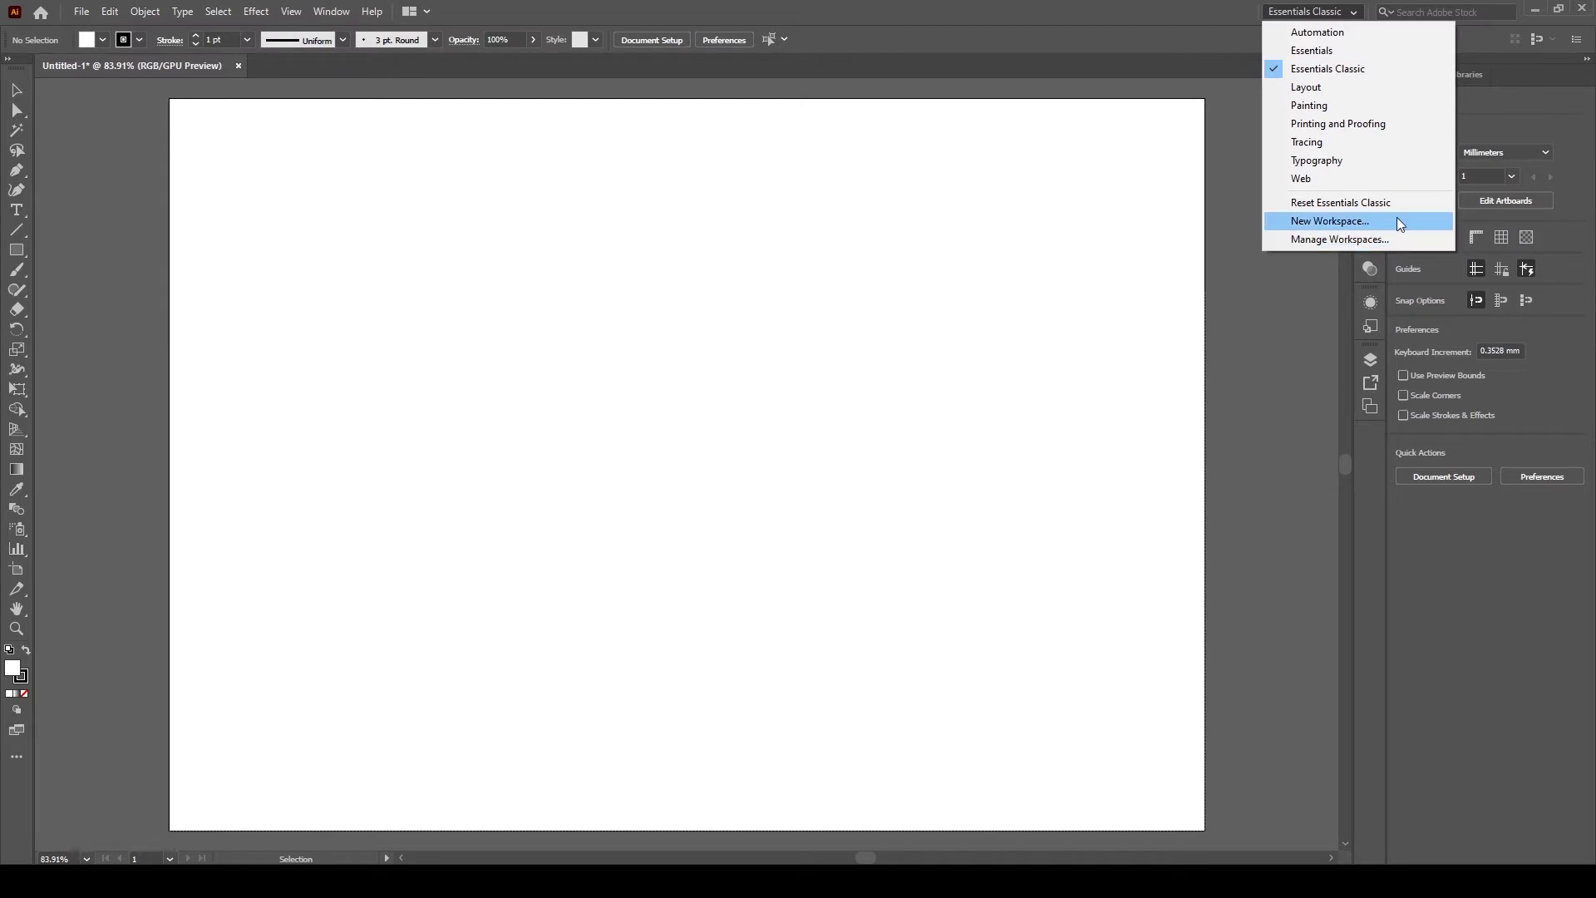
click(1398, 221)
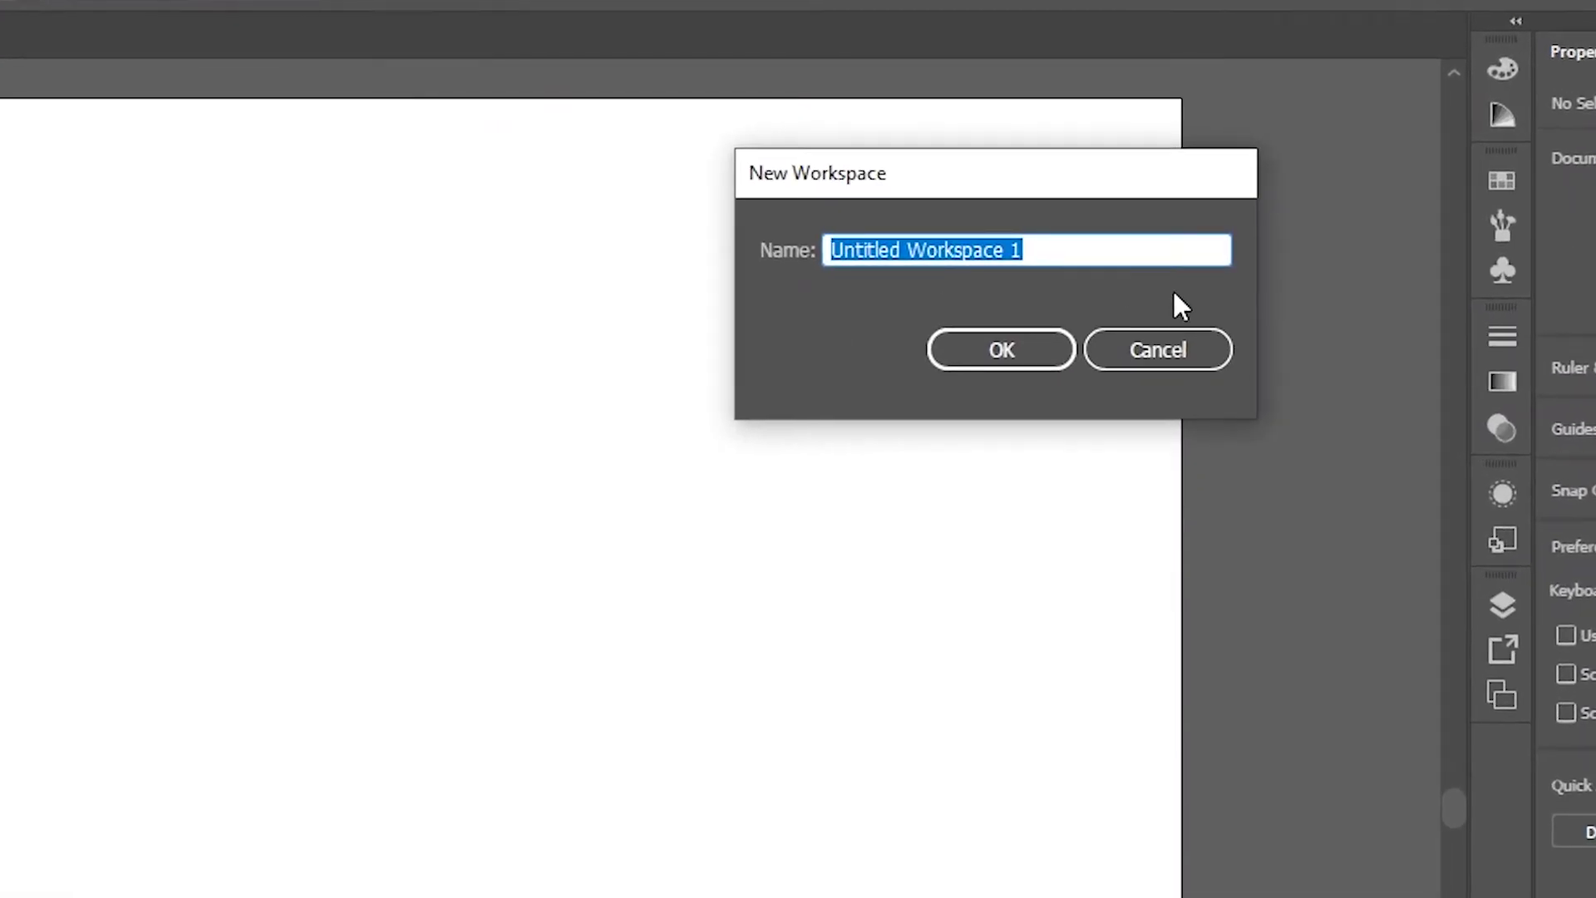
click(1168, 344)
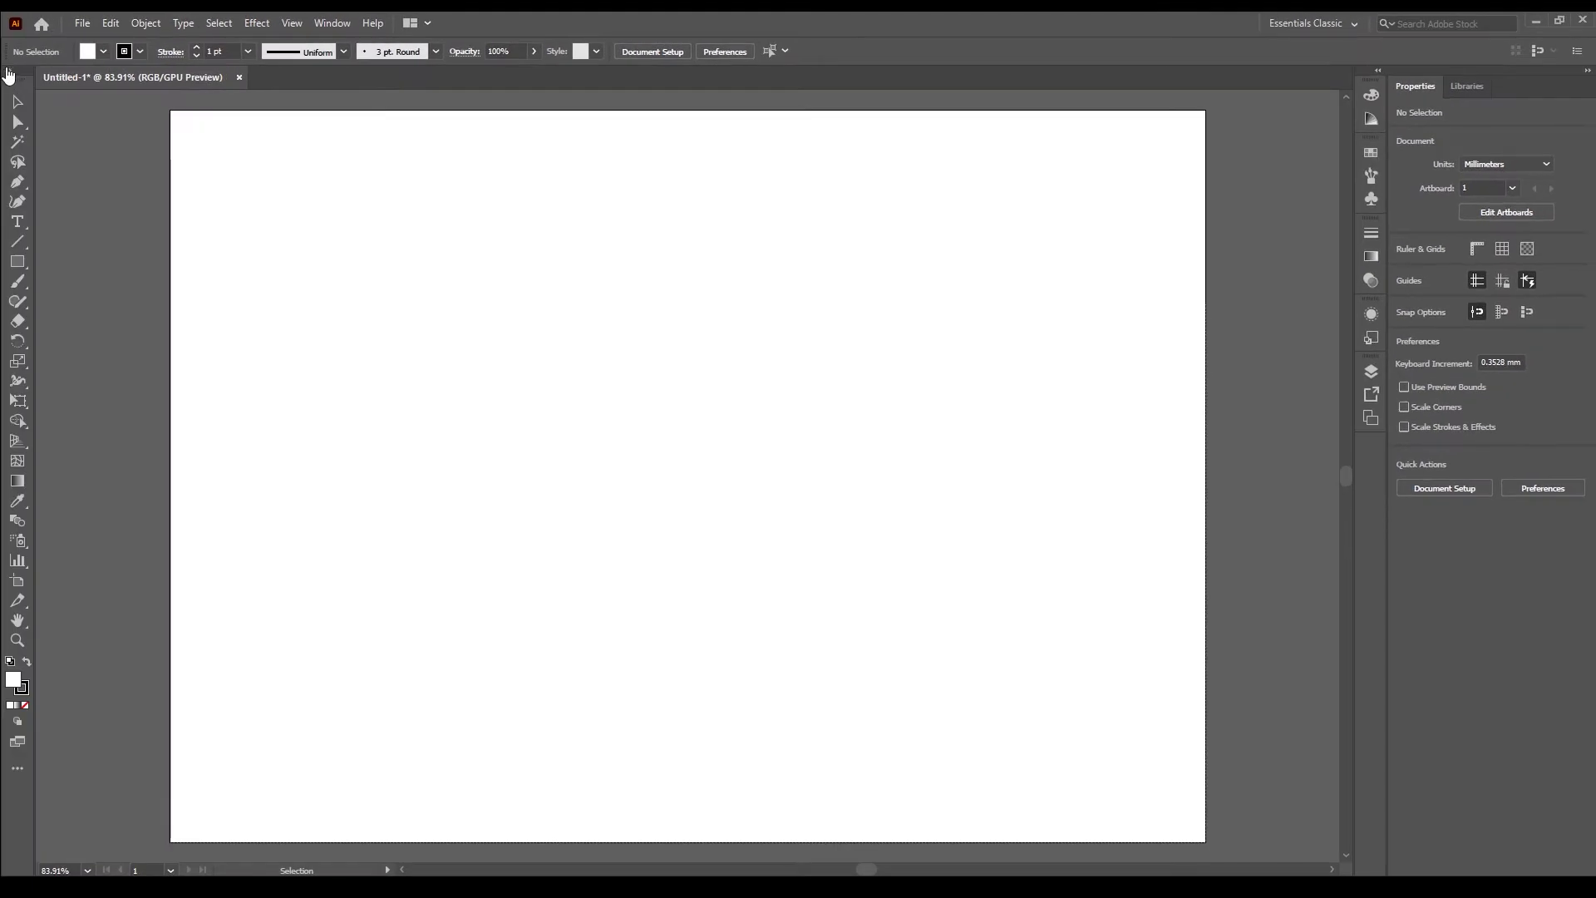
Expand the main toolbar to two columns, and tear off the Rectangle tool group and dock it vertically beside the toolbar
click(7, 71)
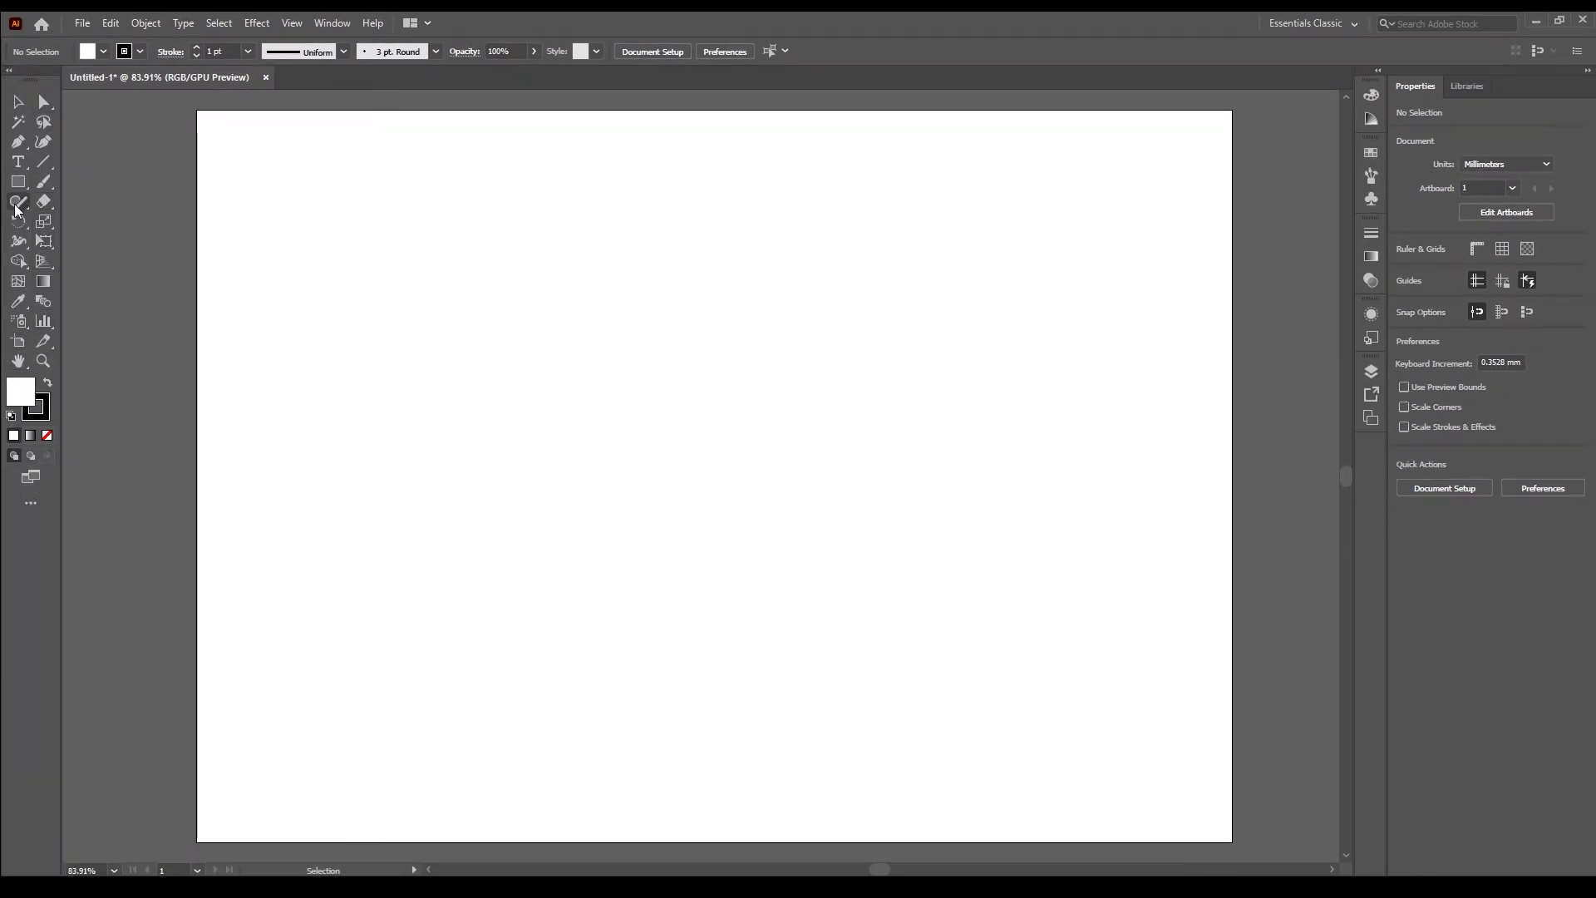
click(18, 181)
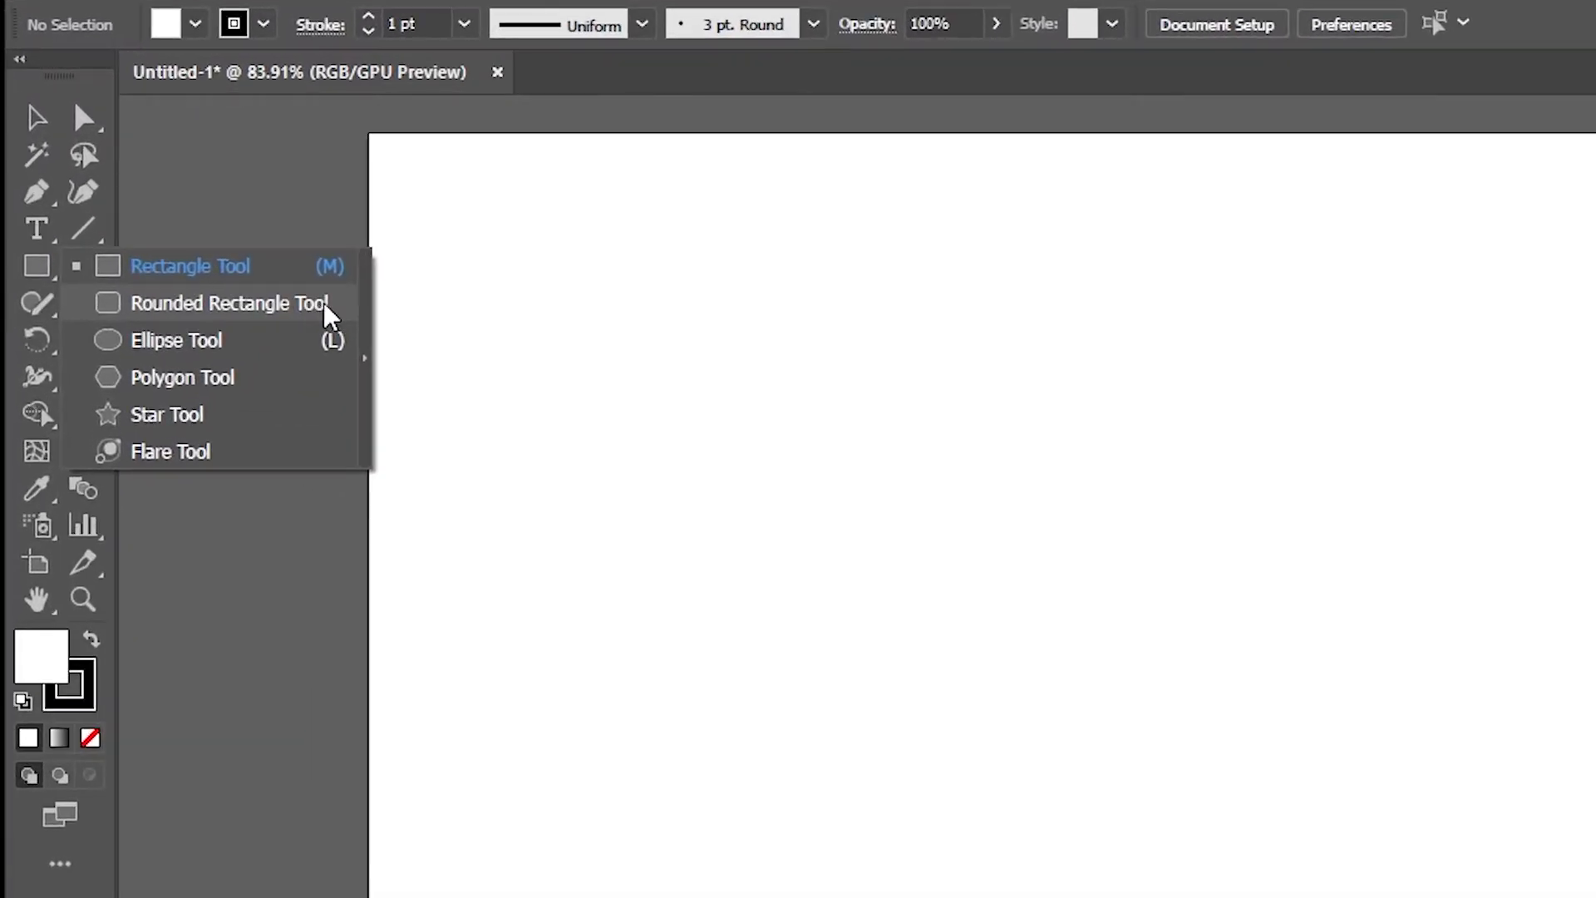
click(366, 364)
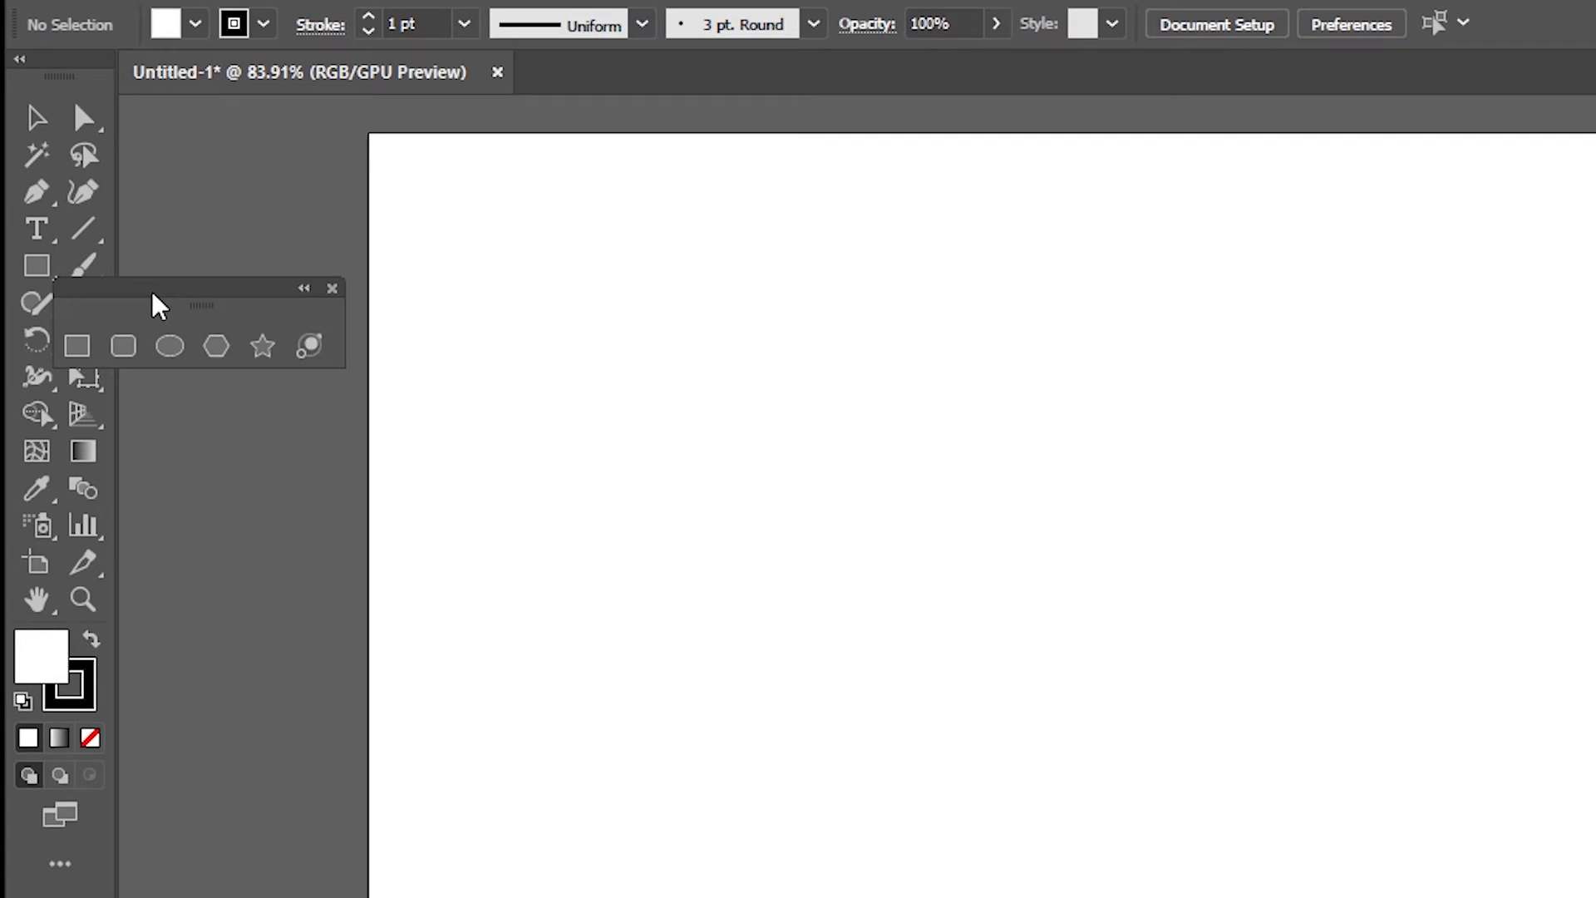
drag(146, 293, 244, 173)
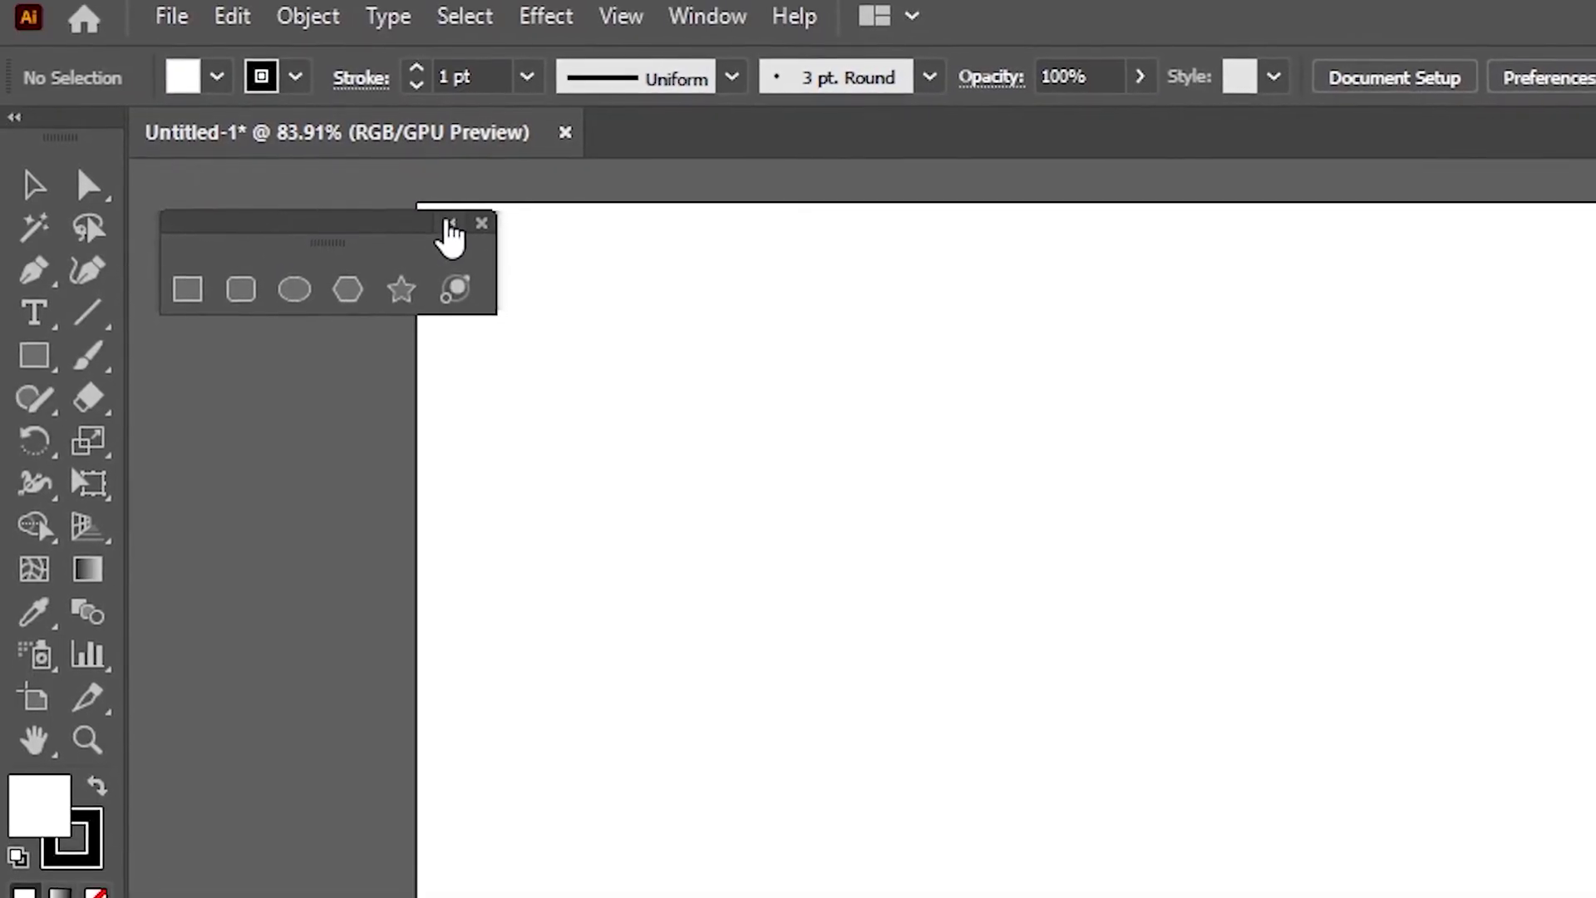
click(450, 224)
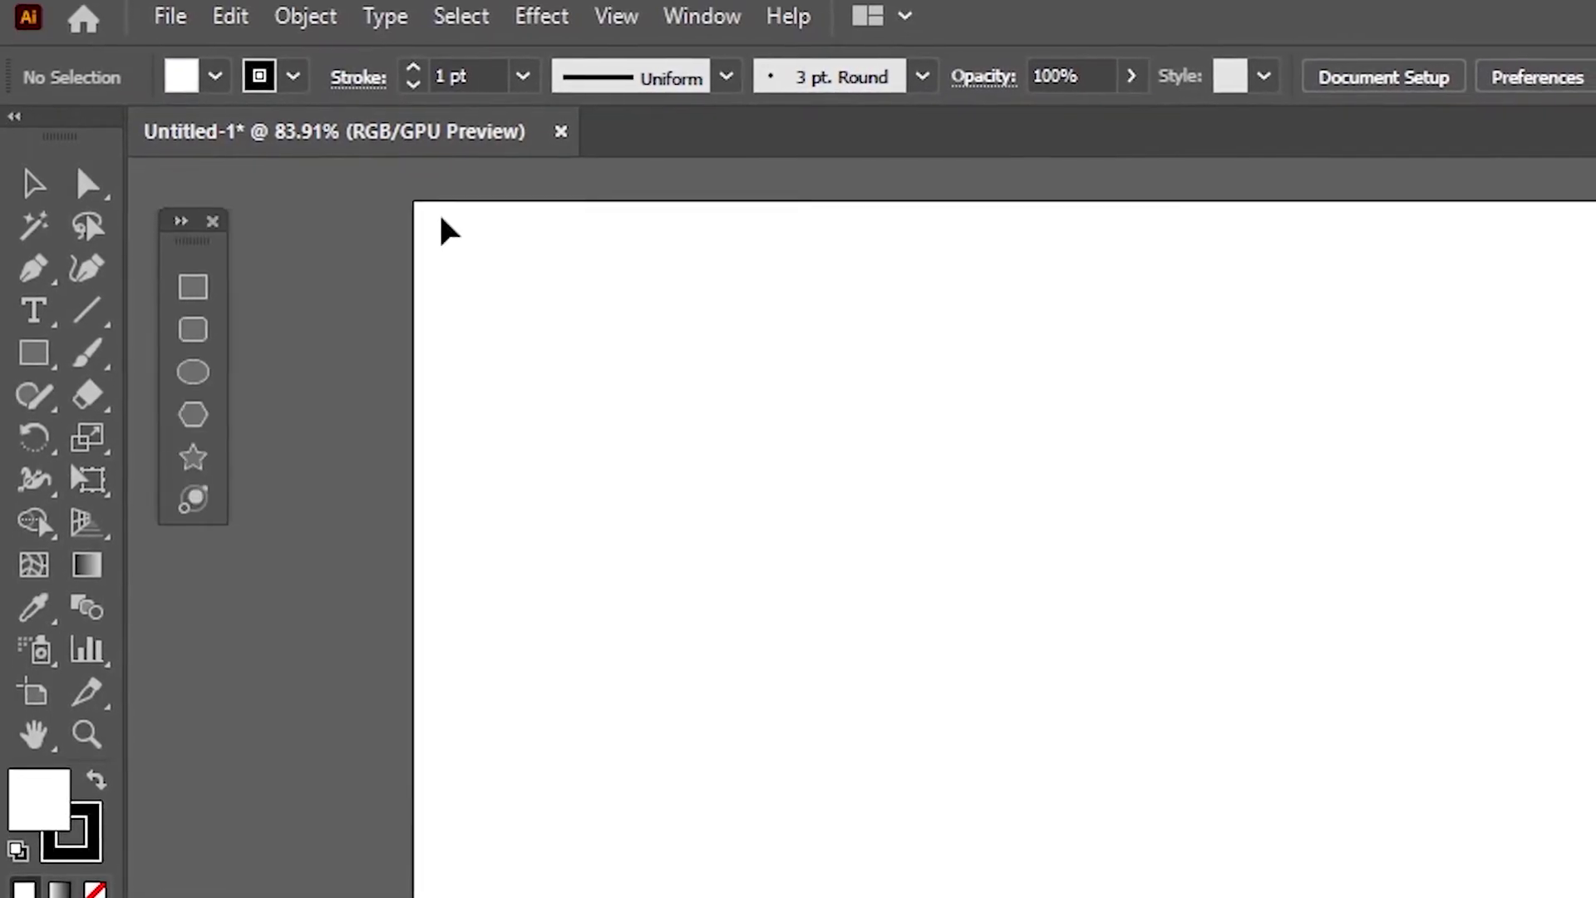
drag(190, 239, 142, 182)
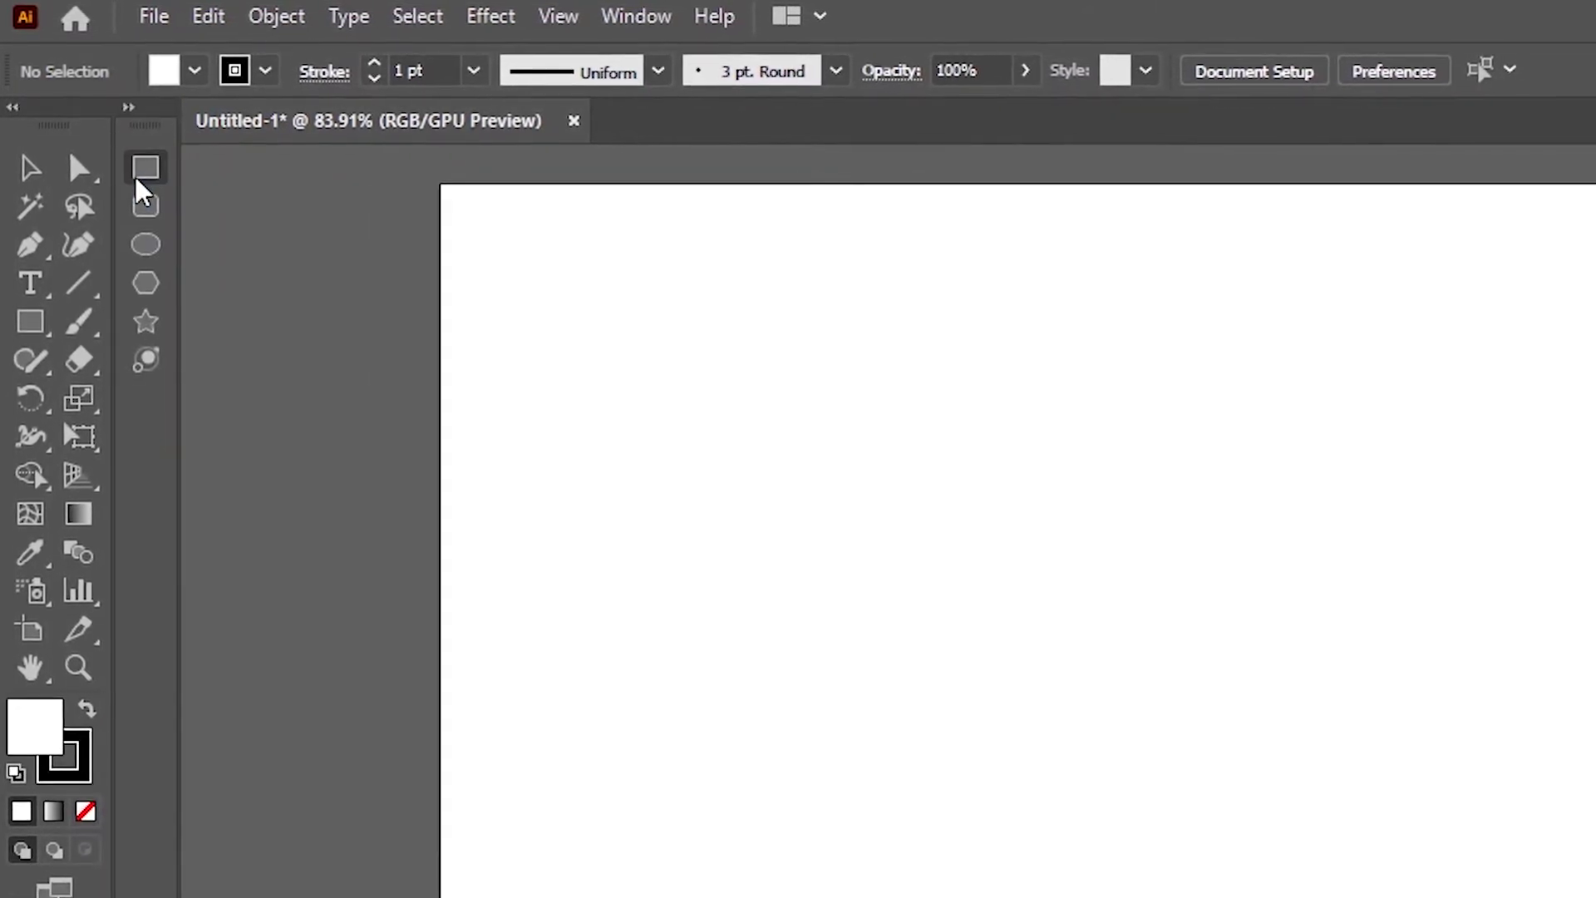
Tear off the Type tool group, arrange its tools vertically and place it directly beneath the docked shape tools
click(29, 276)
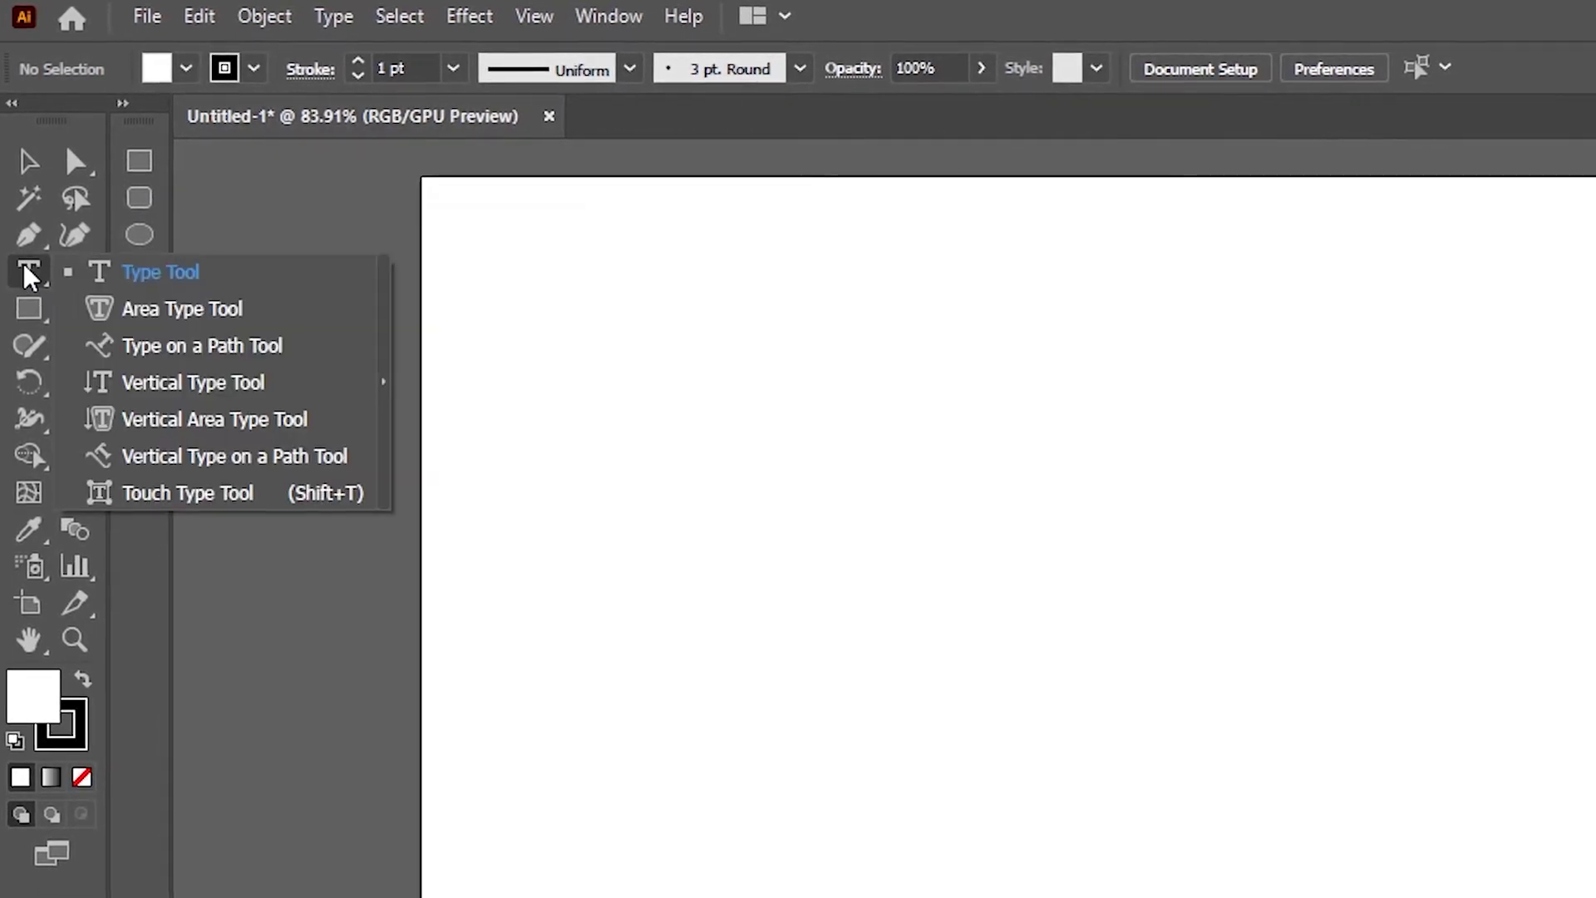
click(378, 320)
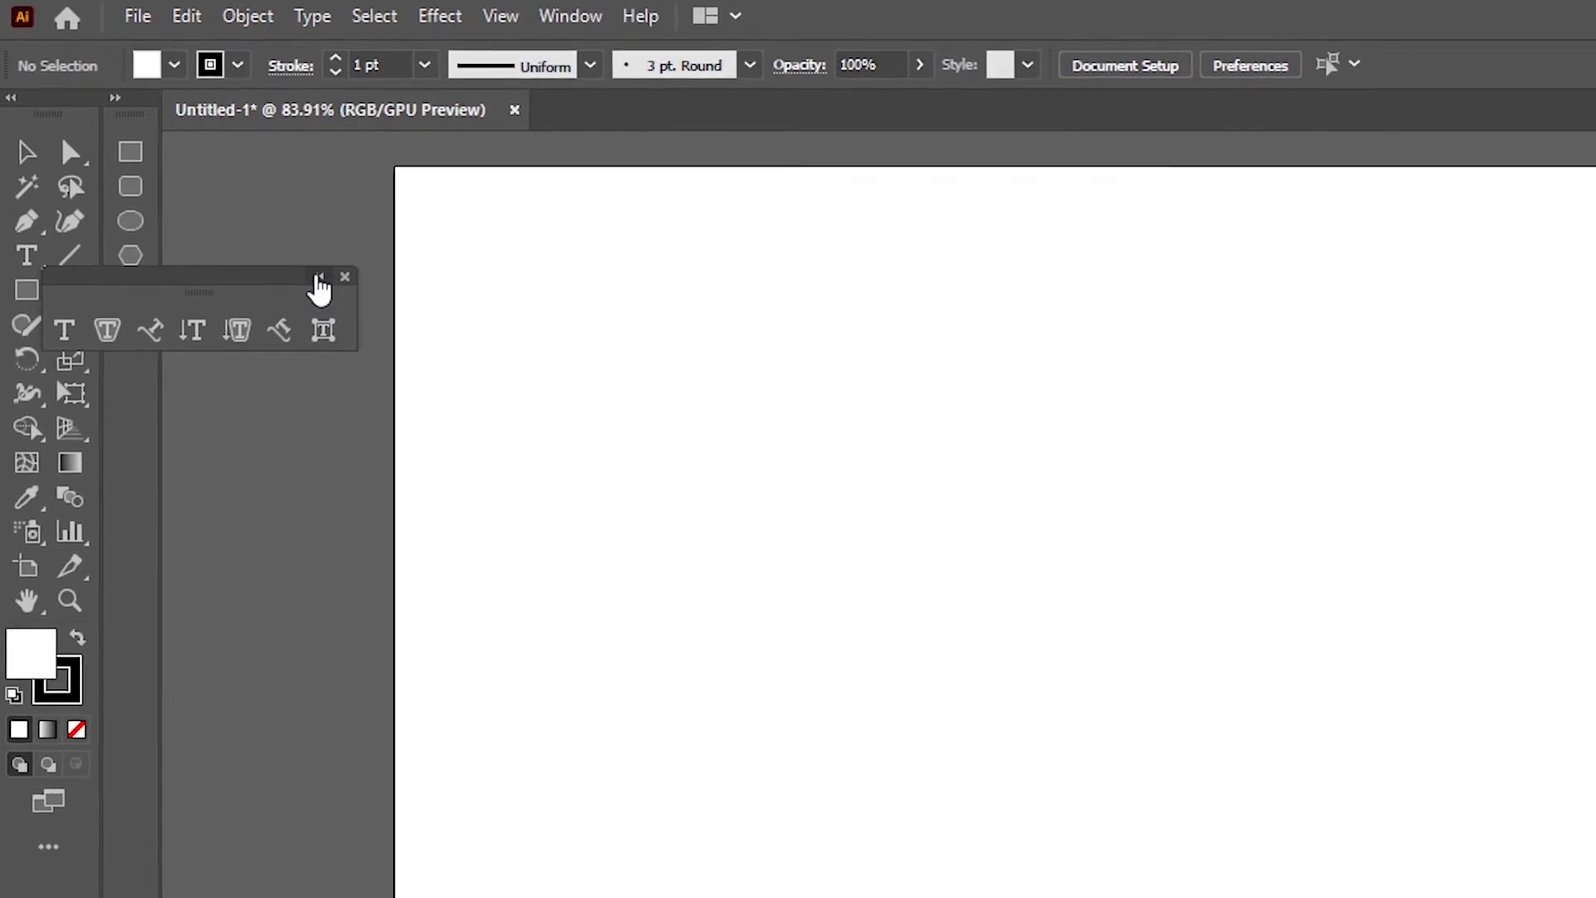
click(322, 280)
drag(74, 295, 167, 237)
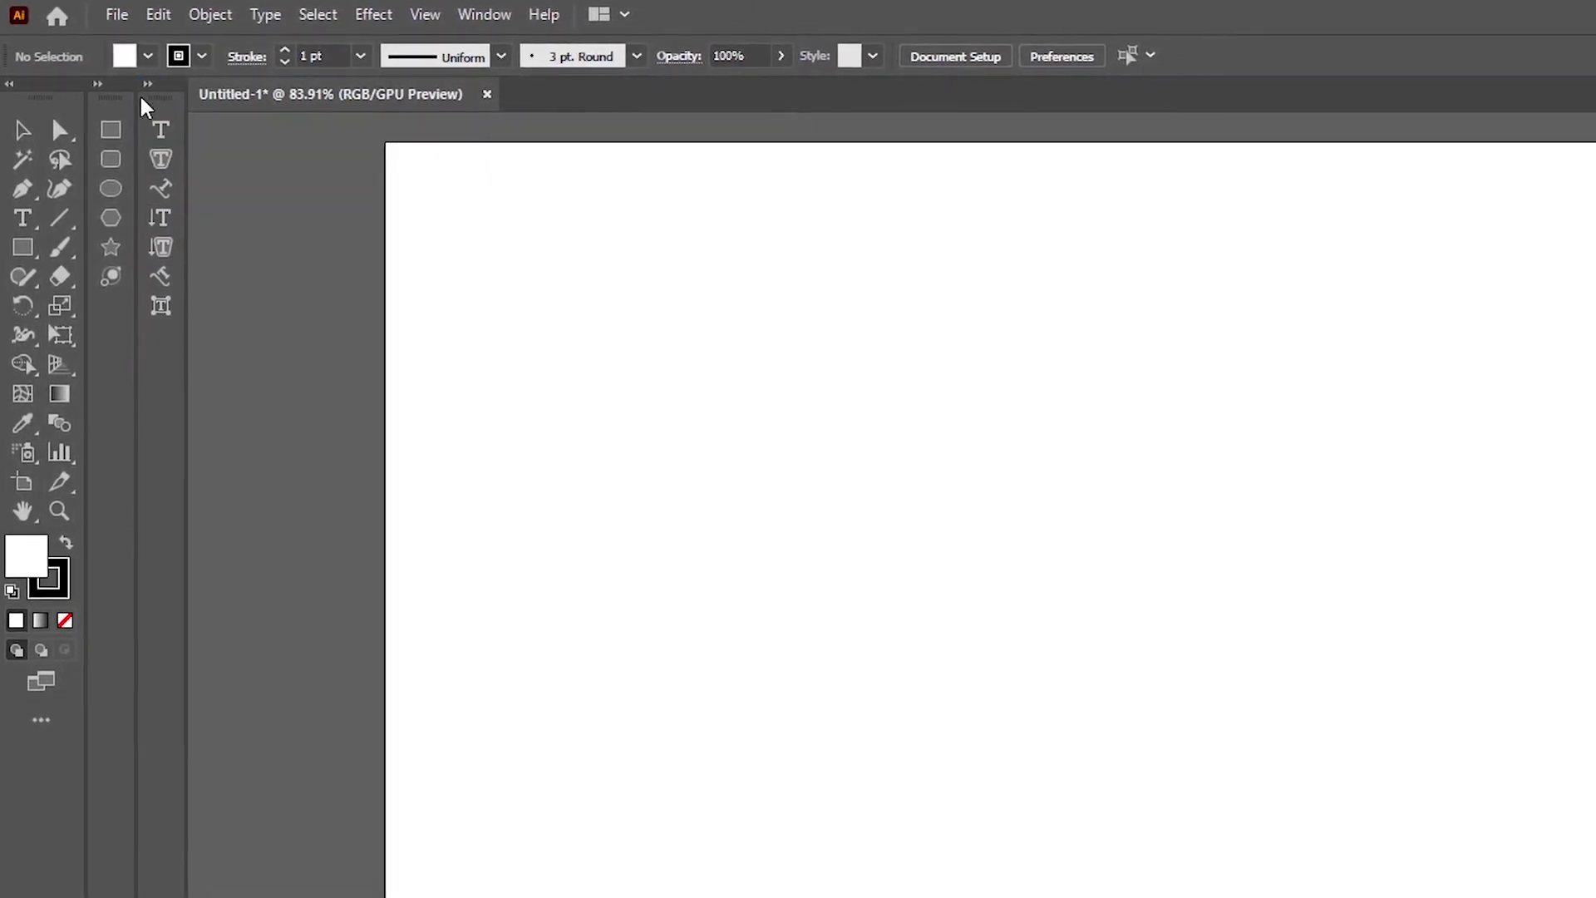
drag(161, 101, 103, 308)
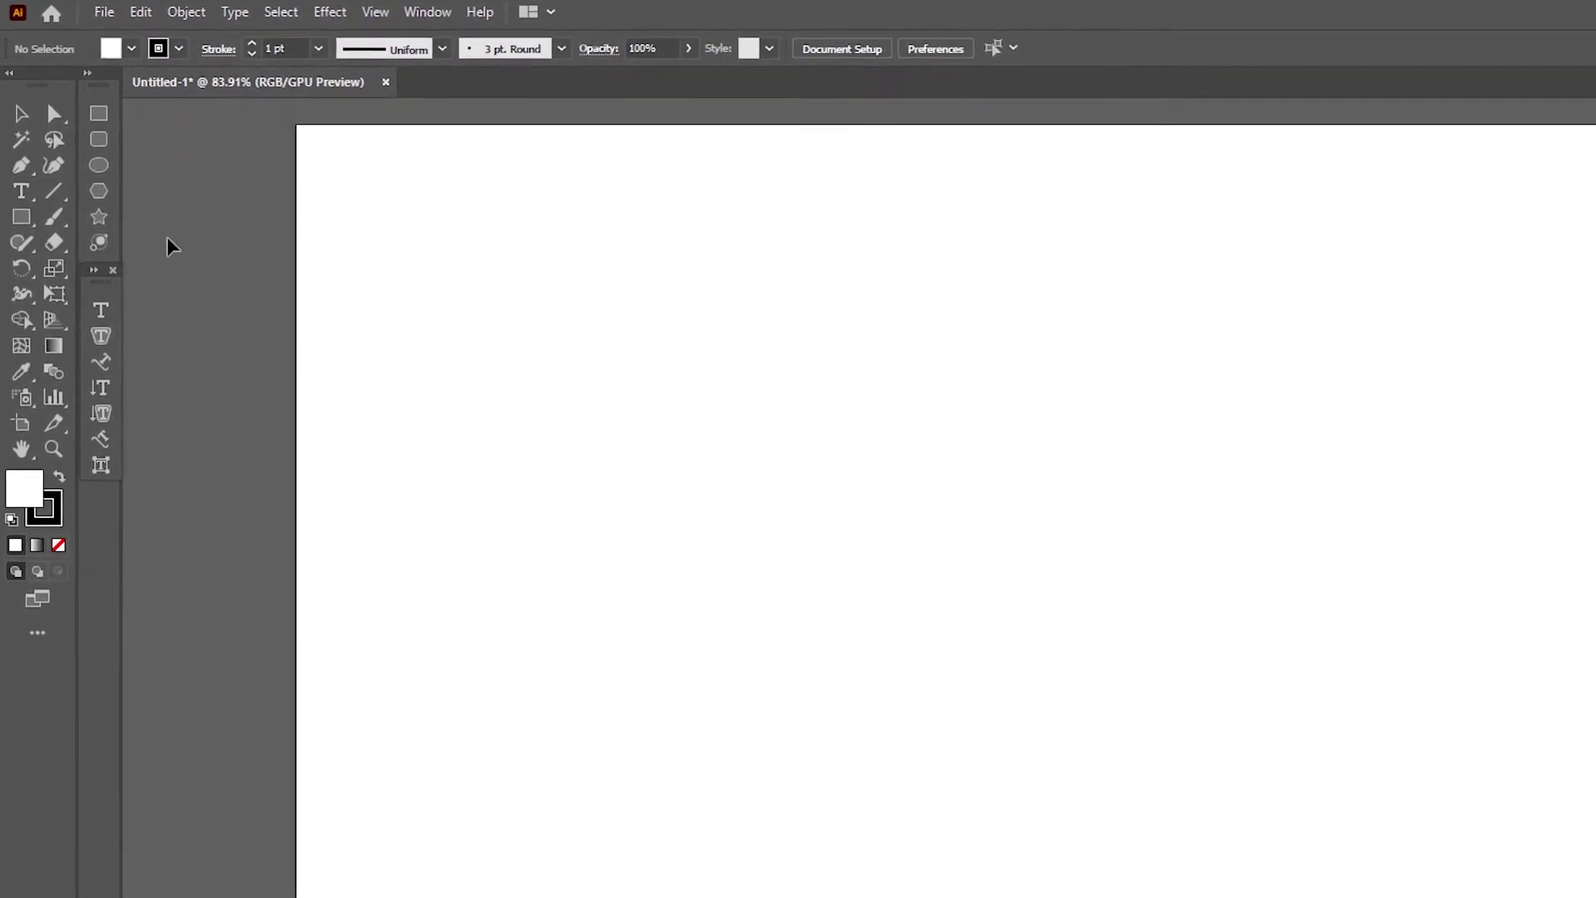
Open the Align panel and separate it from its group, placing it directly beneath the Transform and Pathfinder panels
click(406, 6)
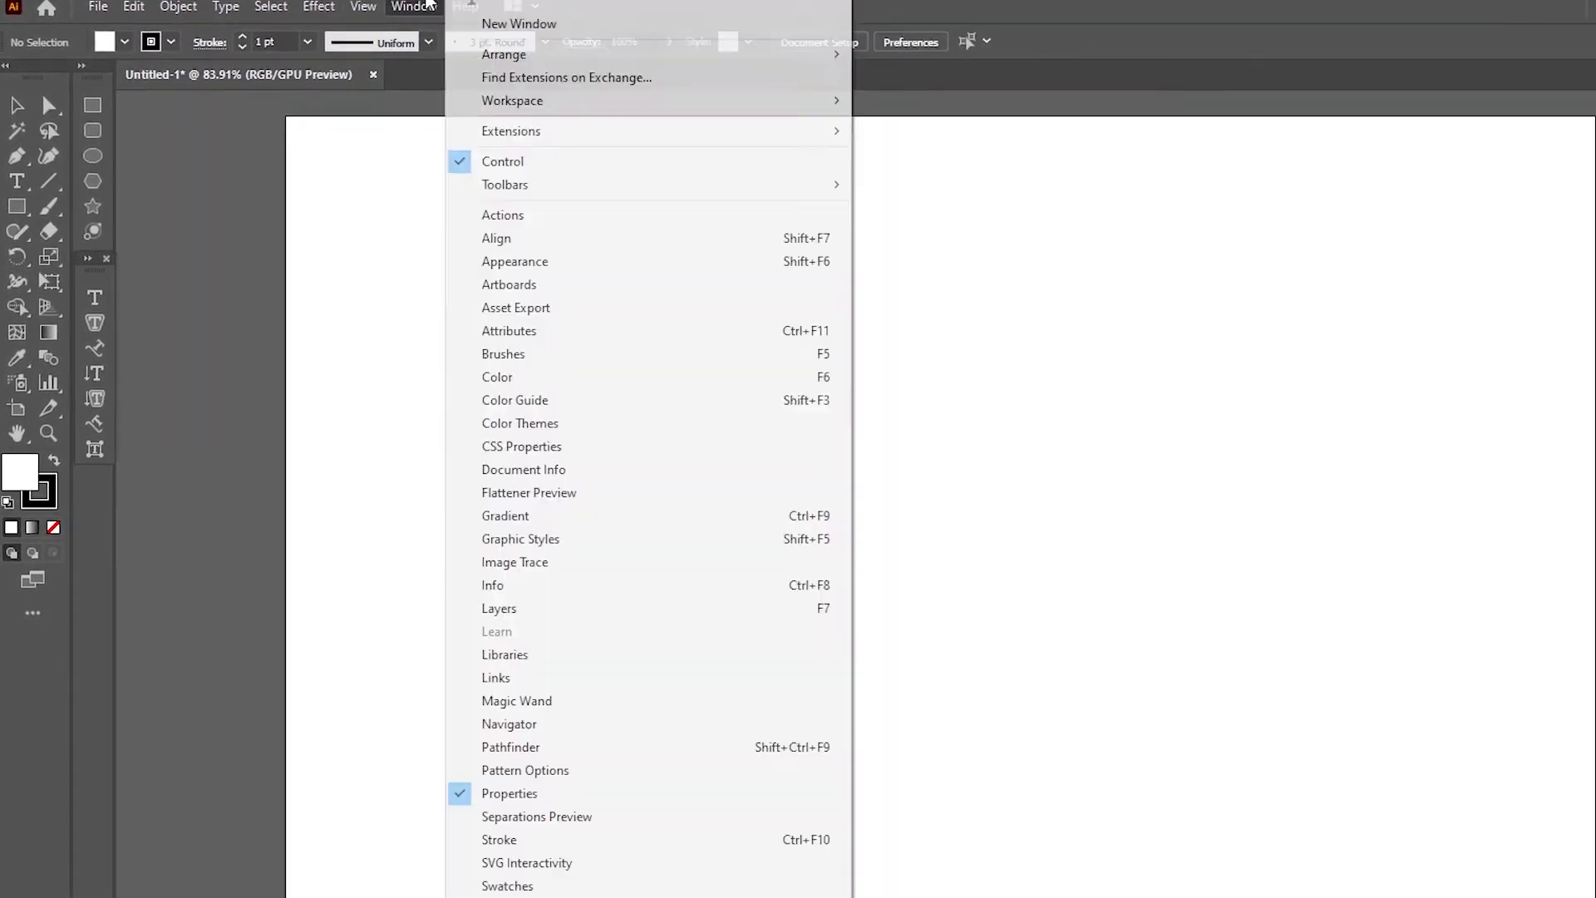
click(613, 238)
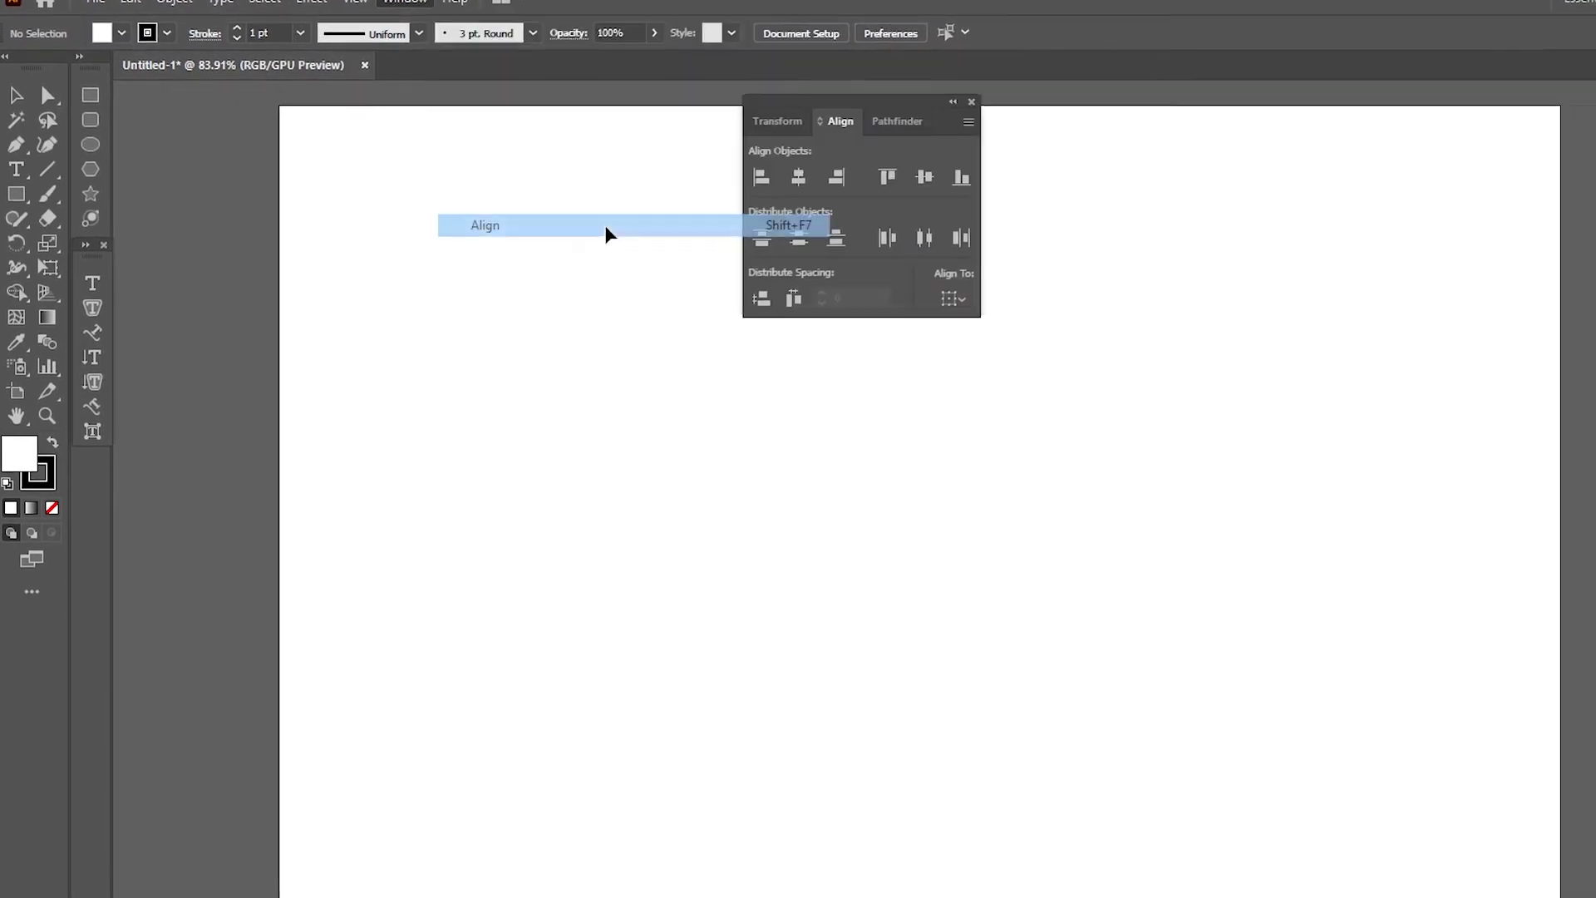
mouse_move(823, 118)
mouse_down()
mouse_move(1244, 285)
mouse_move(945, 200)
mouse_move(869, 137)
mouse_move(801, 149)
mouse_move(858, 117)
mouse_move(844, 97)
mouse_up()
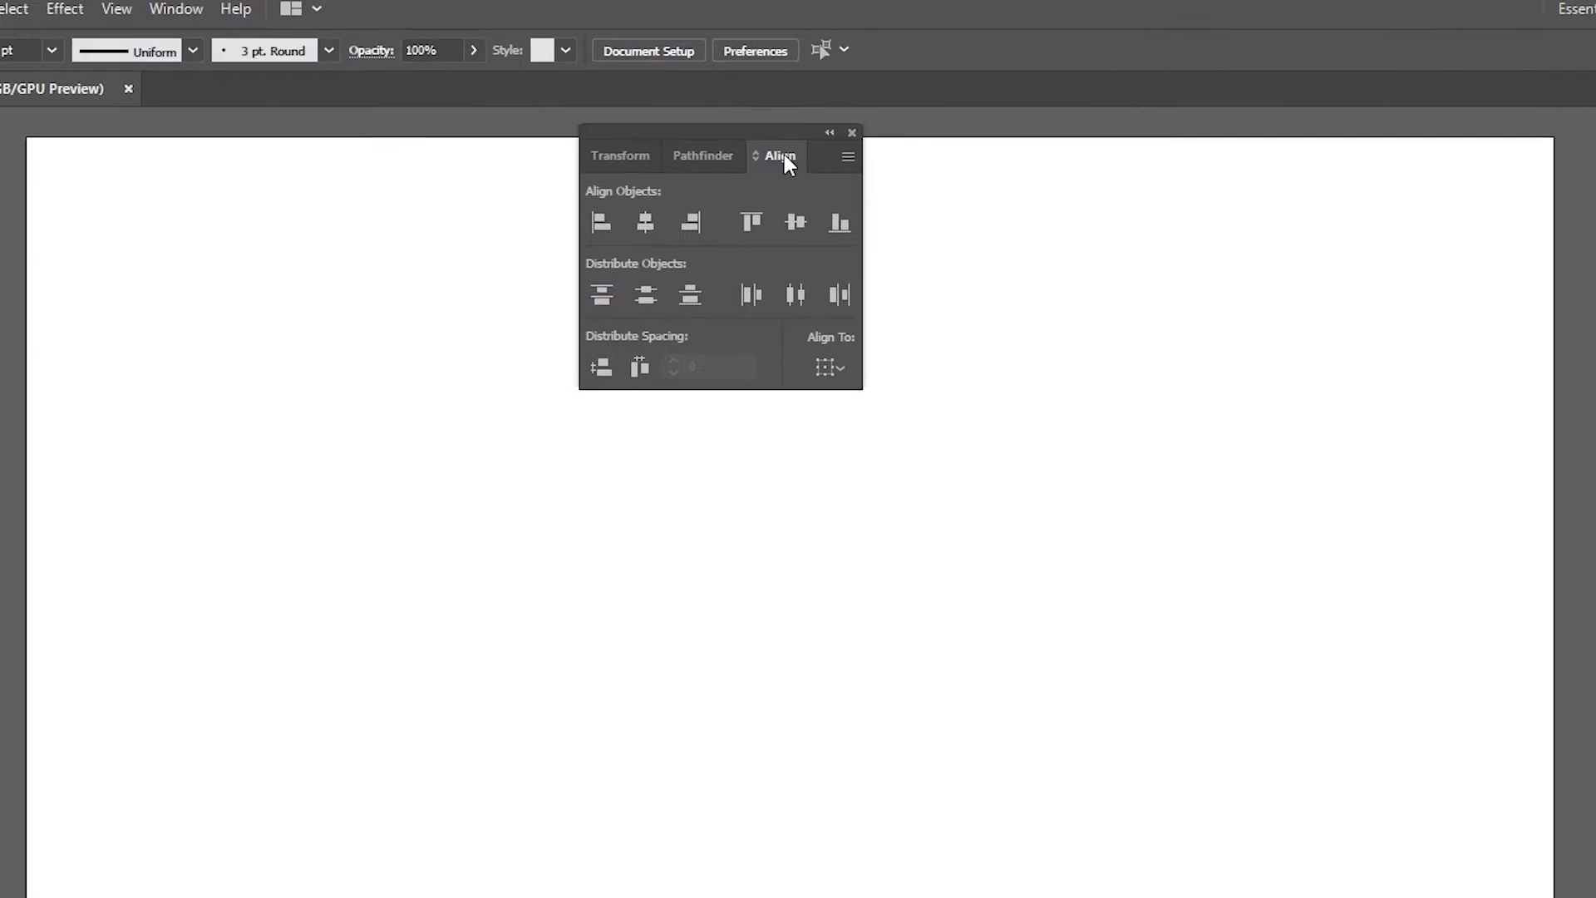
drag(781, 158, 501, 531)
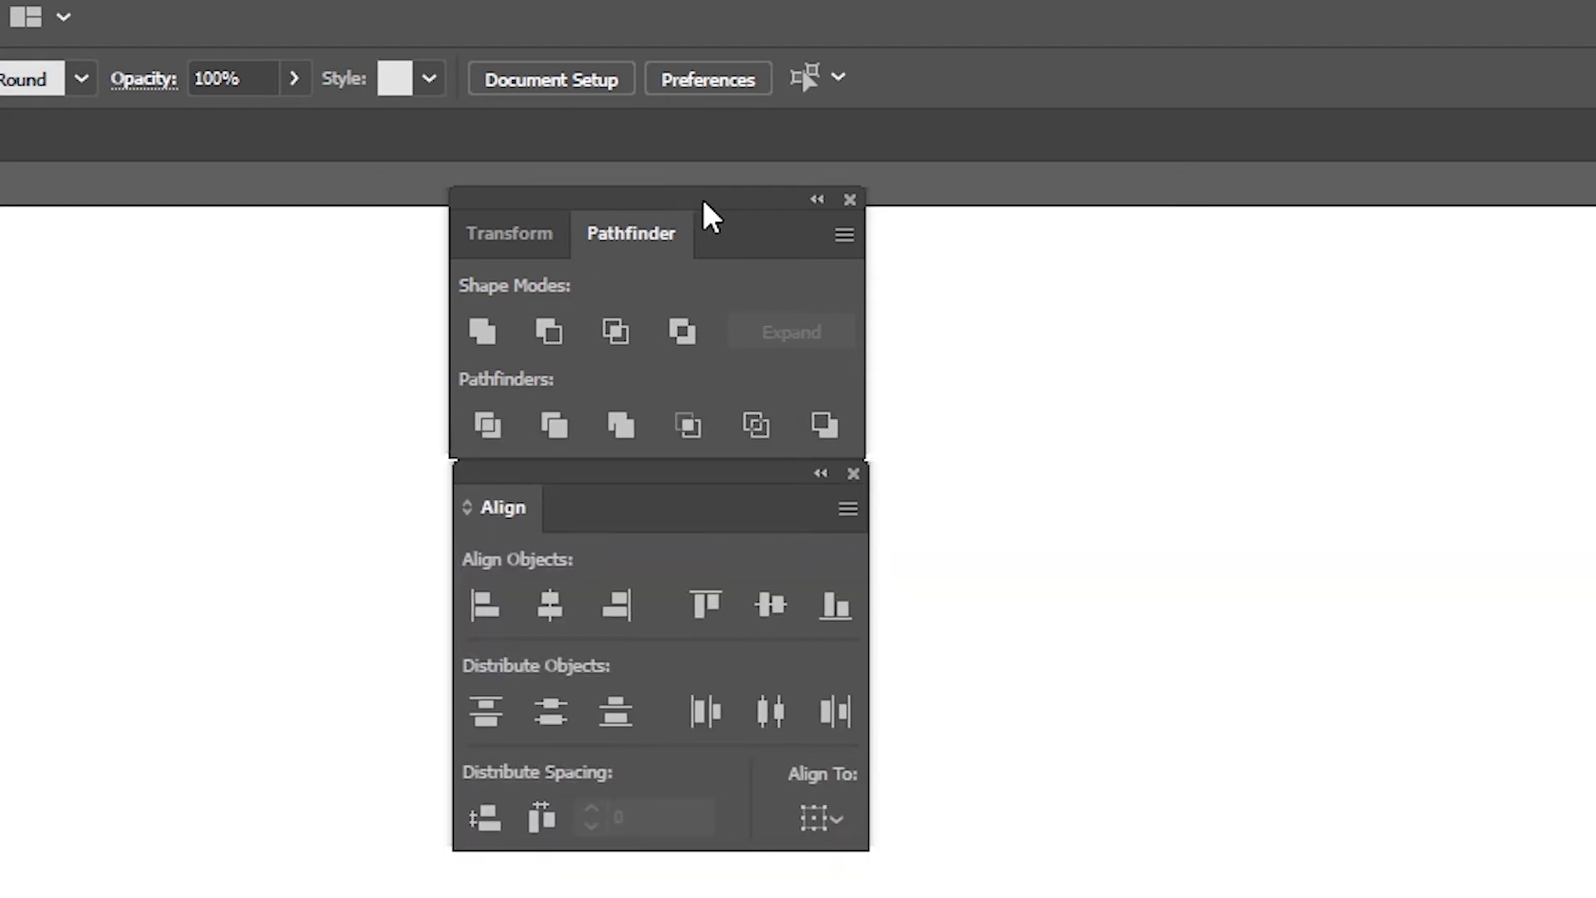
Dock the Align panel beneath the Transform and Pathfinder group, and move the combined stack over the artboard
mouse_move(706, 200)
mouse_down()
mouse_move(752, 235)
mouse_move(681, 196)
mouse_move(712, 195)
mouse_up()
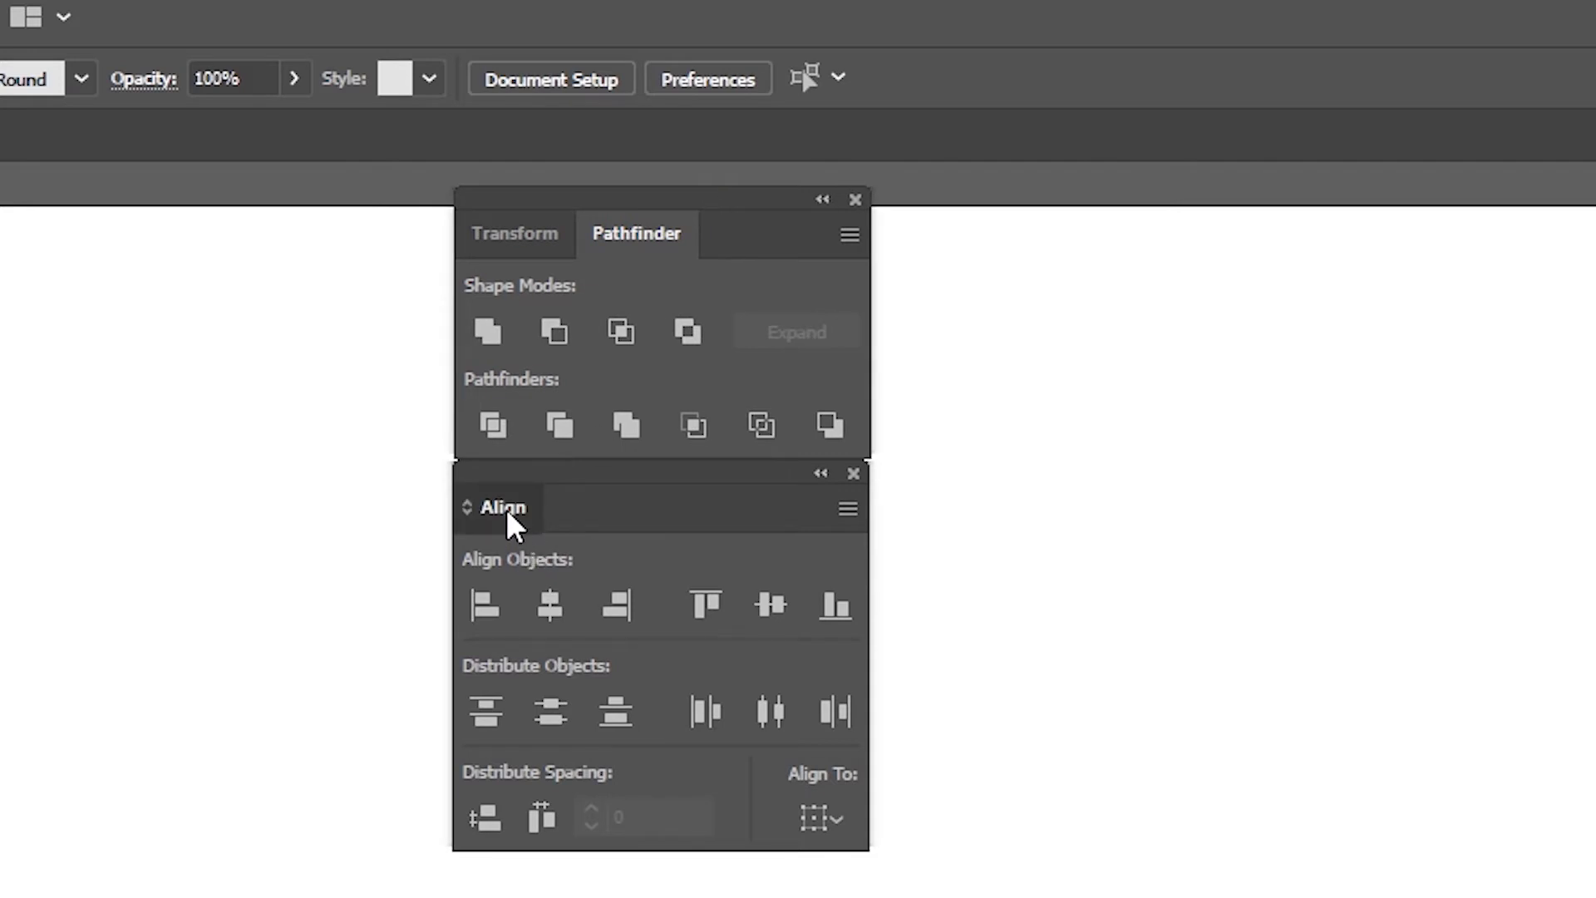
drag(507, 512, 508, 454)
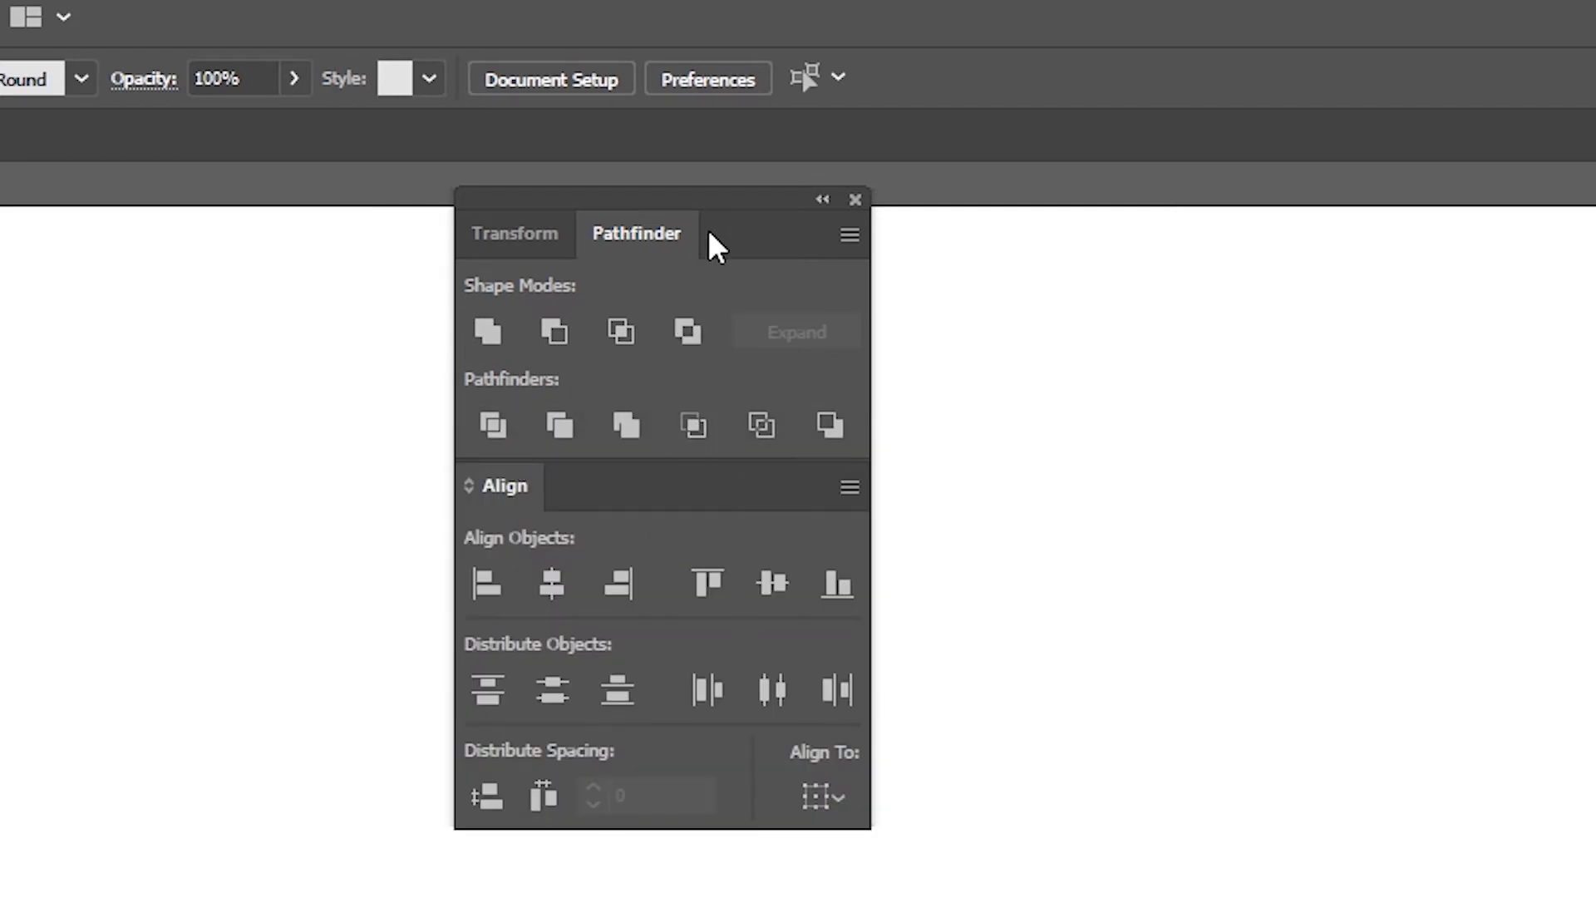
drag(722, 206, 1141, 339)
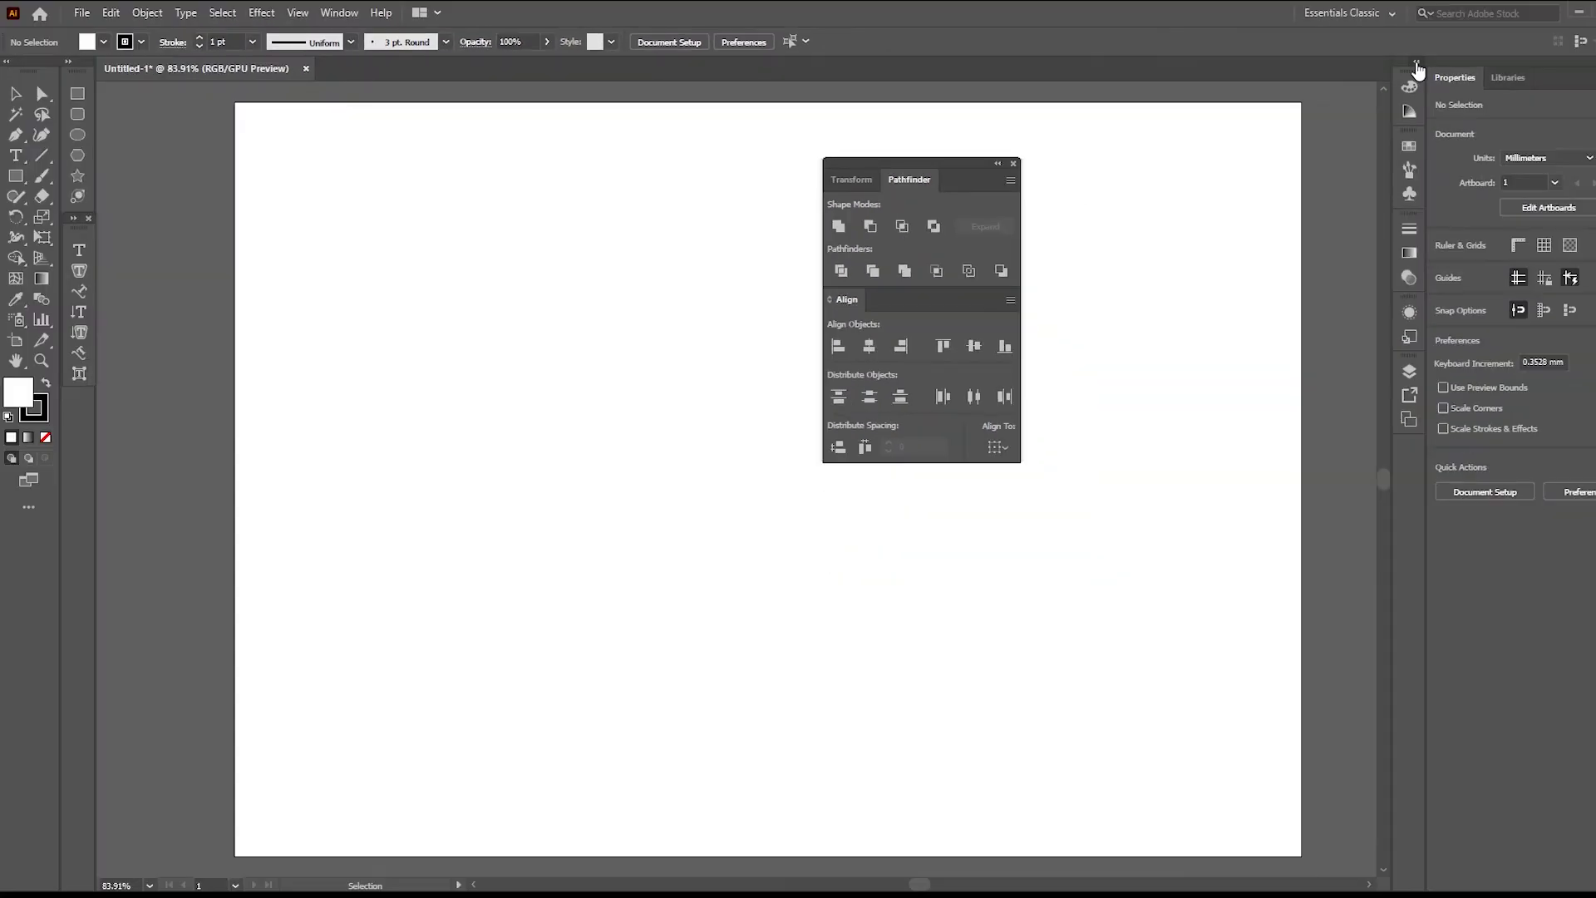
Expand the collapsed panel dock, and pull Color Guide, Swatches and Color out into one floating tabbed group
click(1416, 65)
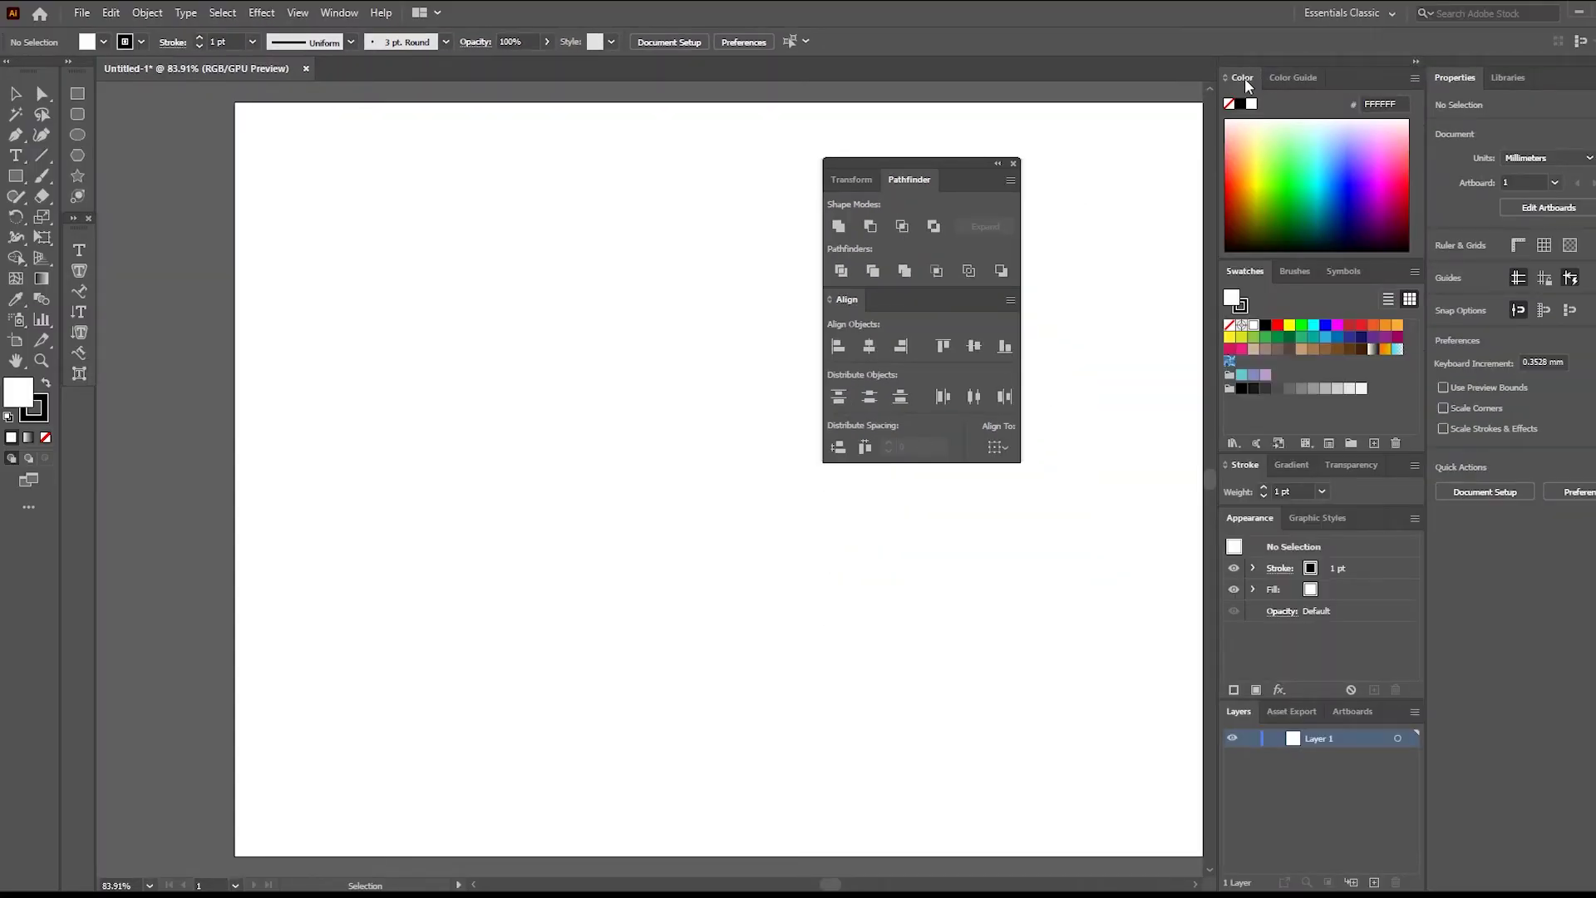
drag(1247, 85, 604, 362)
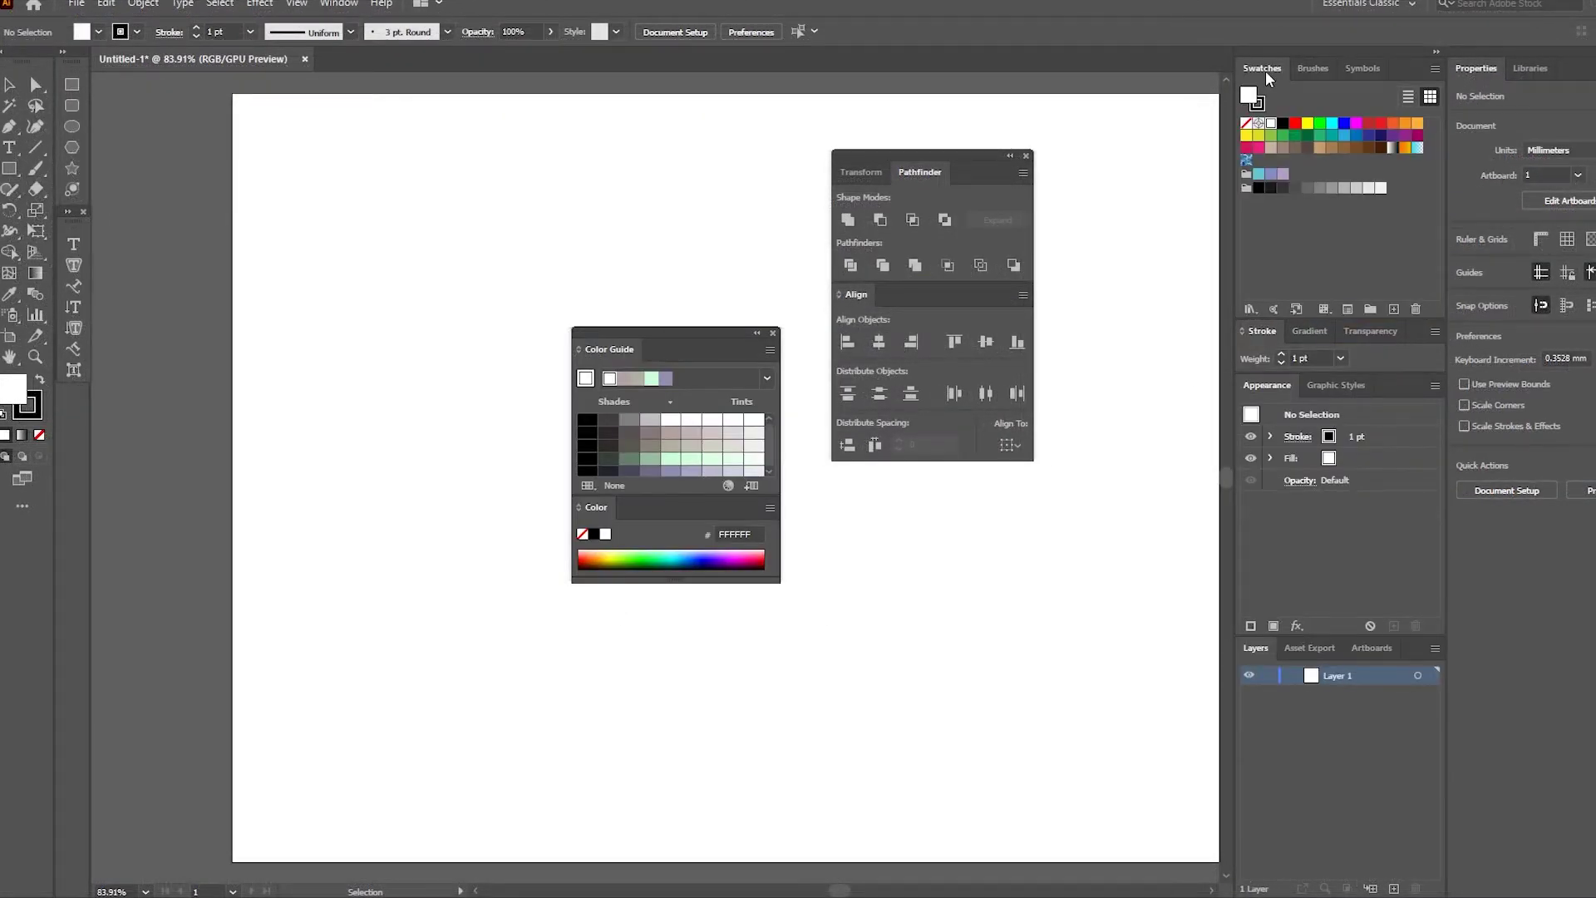
drag(1269, 79, 681, 362)
drag(595, 507, 714, 349)
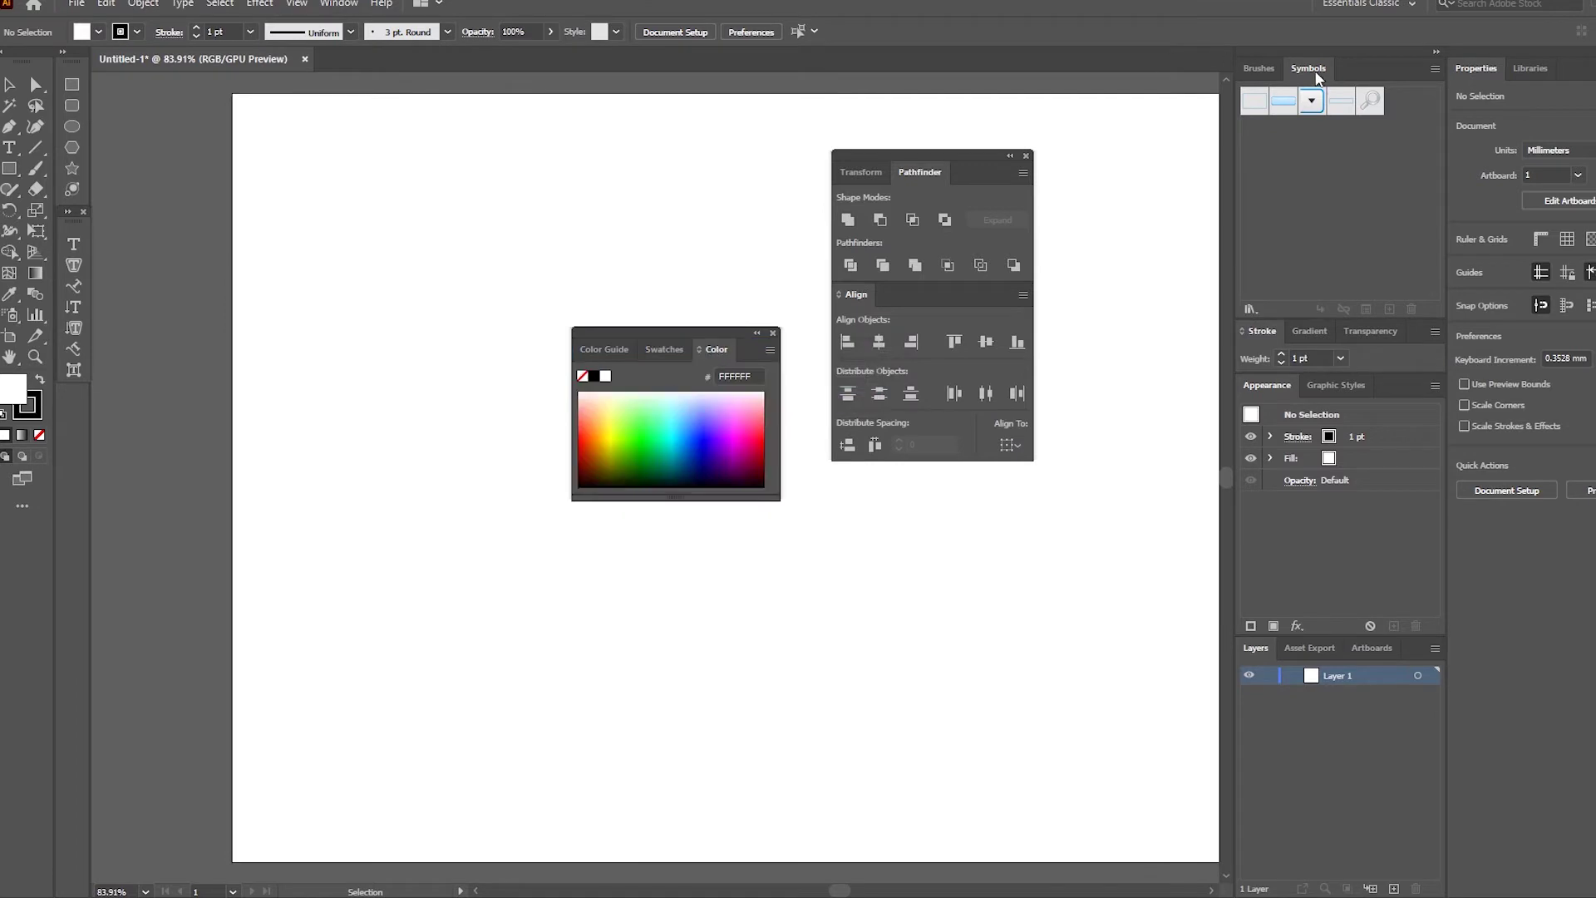
Dock Symbols, Brushes, Stroke, Transparency, Gradient and Appearance as a second tabbed group beneath the Color group
drag(1316, 75, 606, 506)
mouse_move(1257, 72)
mouse_down()
mouse_move(730, 494)
mouse_move(661, 509)
mouse_move(712, 509)
mouse_up()
drag(1323, 63, 738, 506)
drag(1251, 70, 753, 506)
drag(1272, 69, 722, 507)
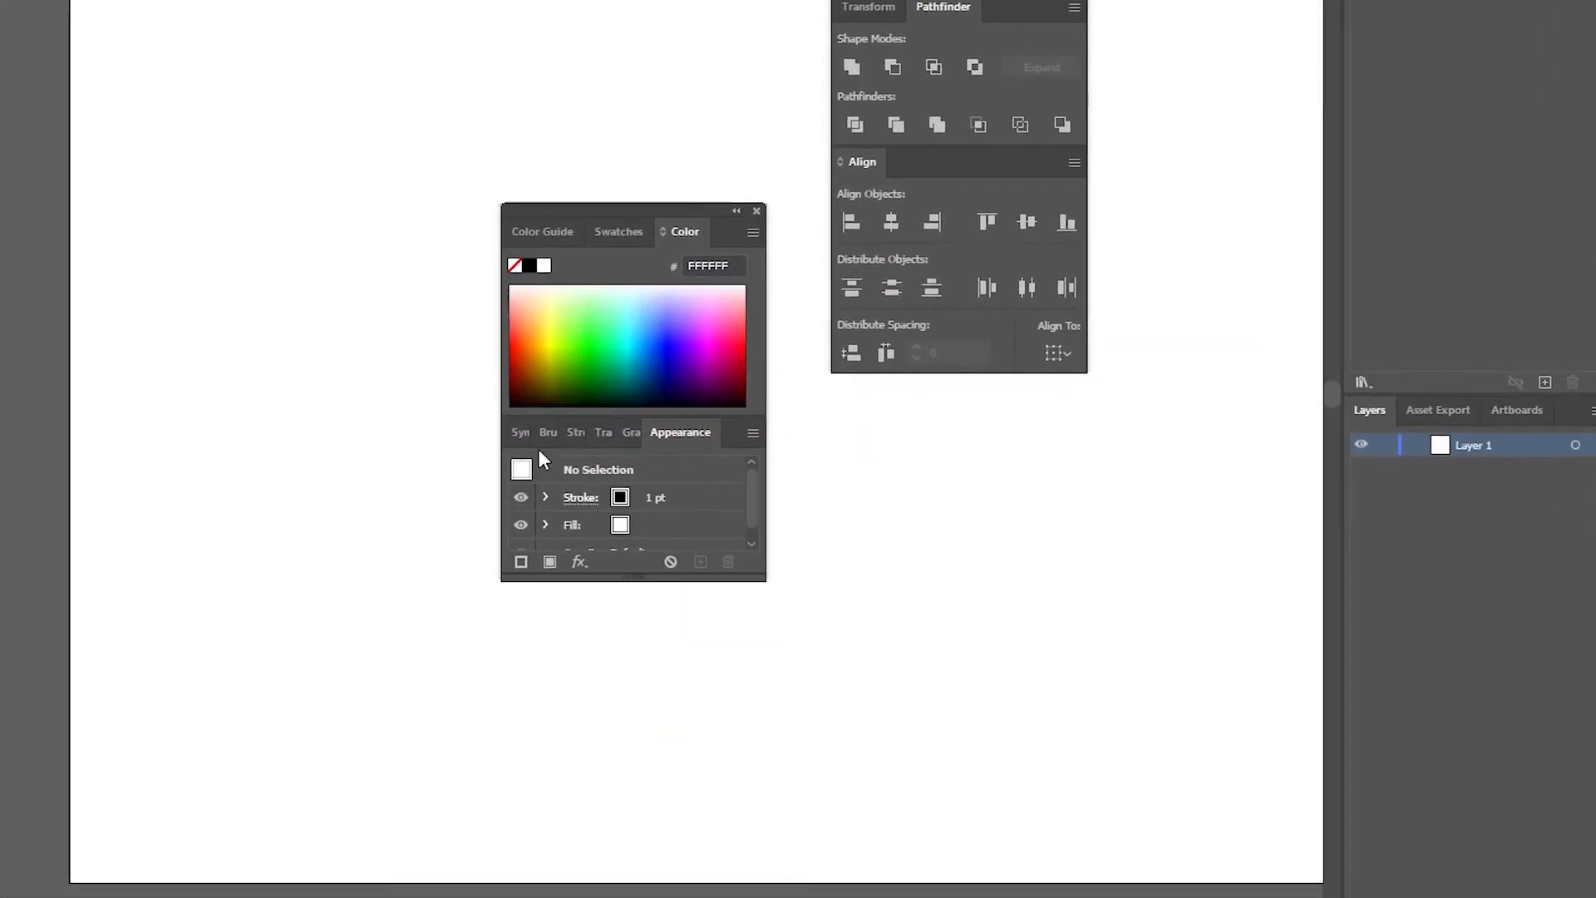
Look through the Symbols, Brushes, Transparency and Stroke panels in the lower floating group
click(512, 433)
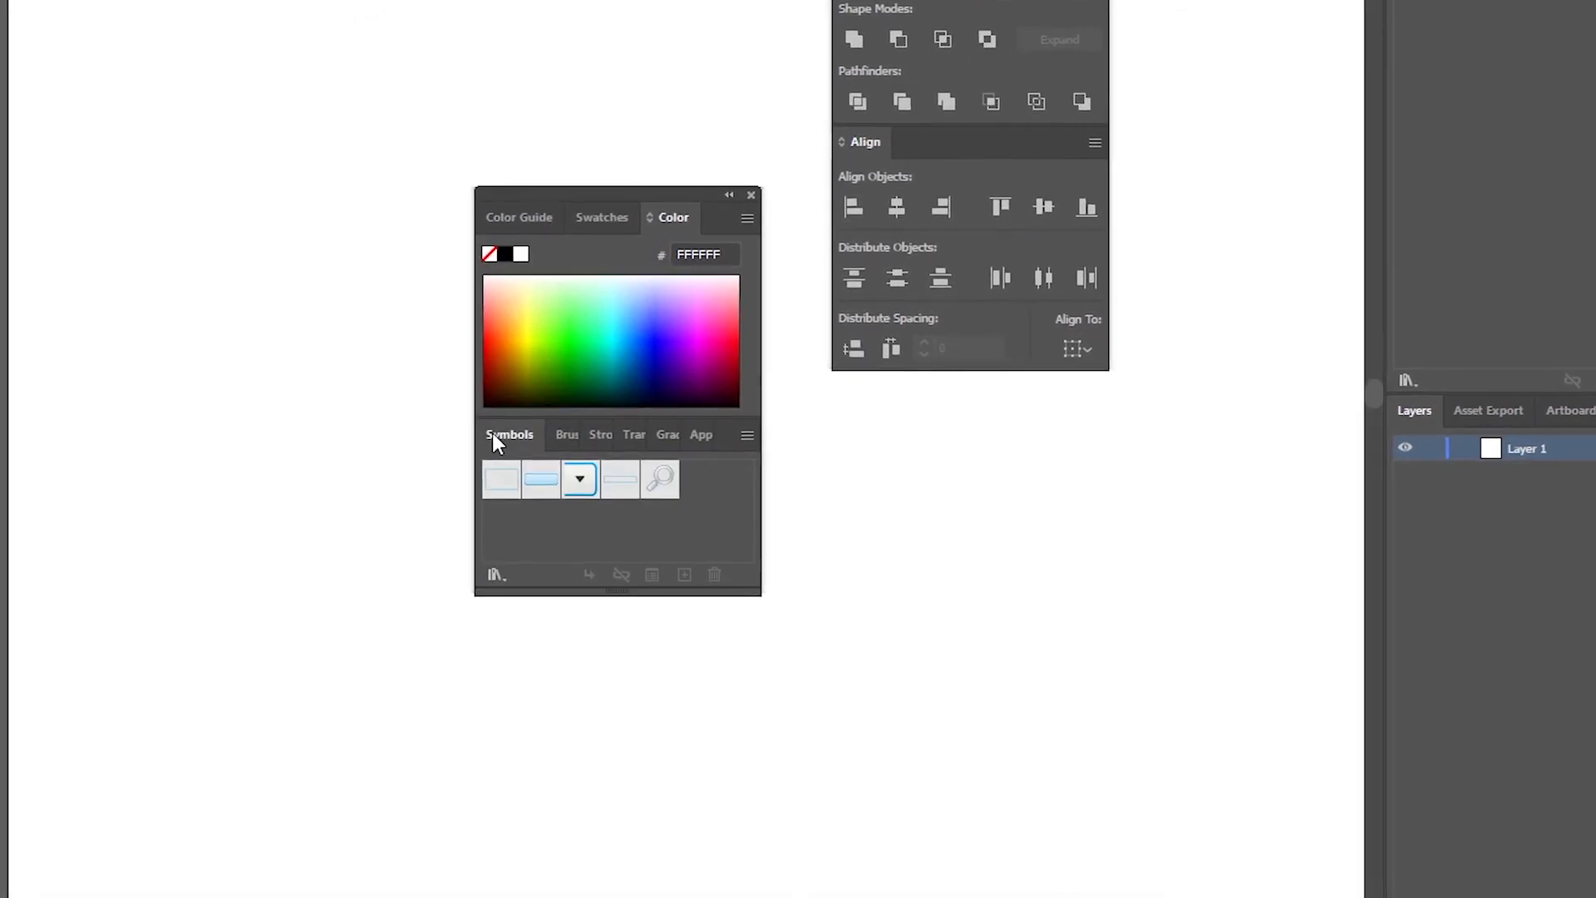
click(555, 435)
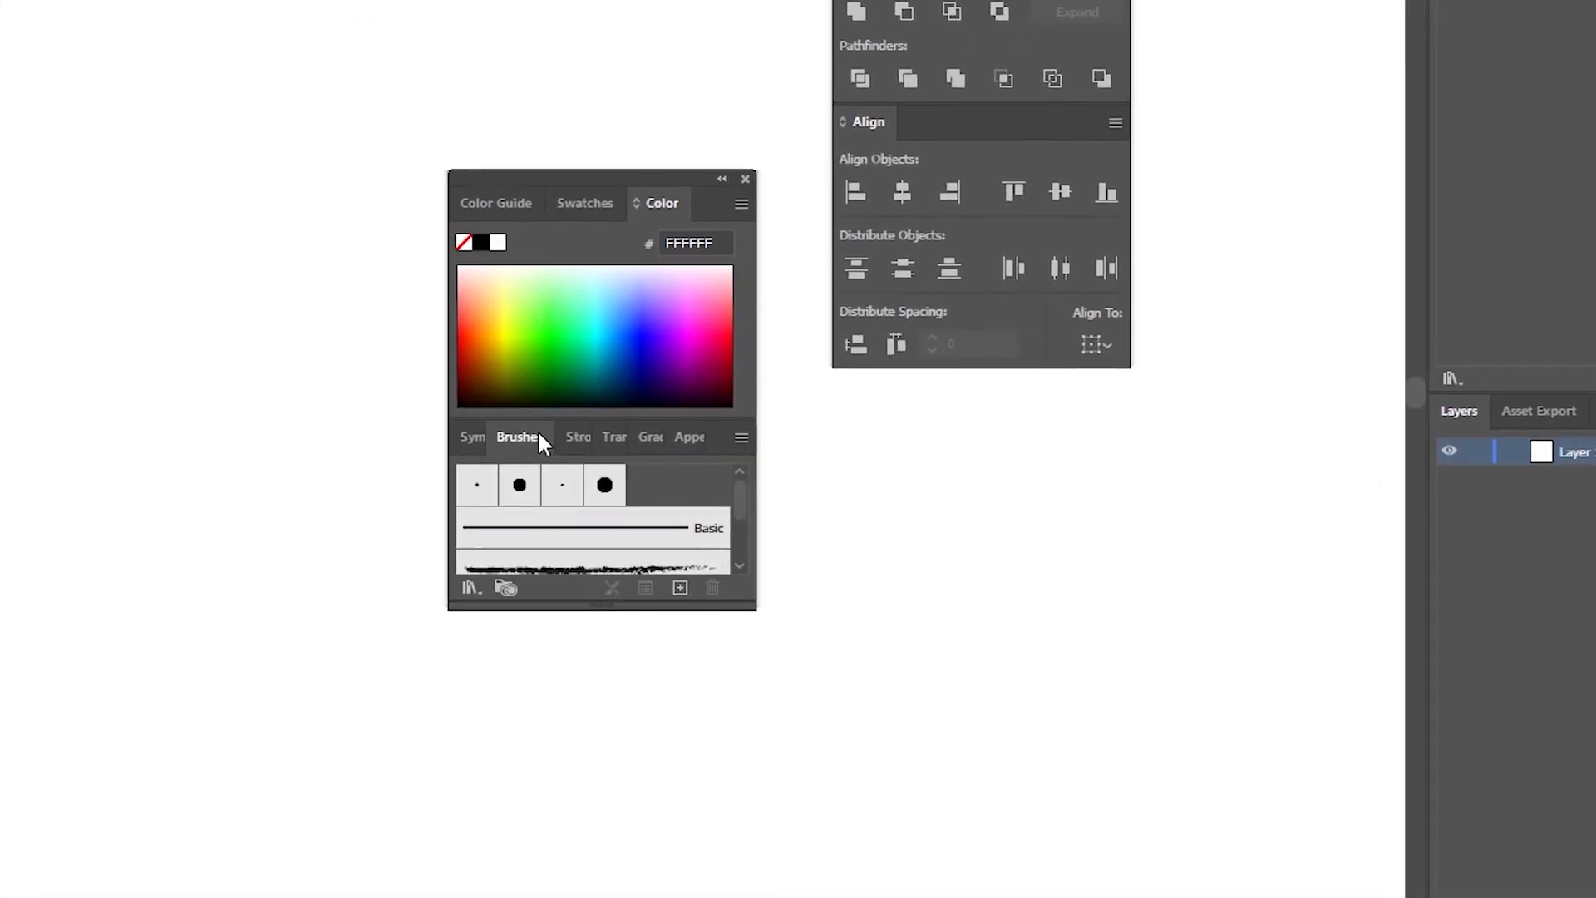
click(606, 437)
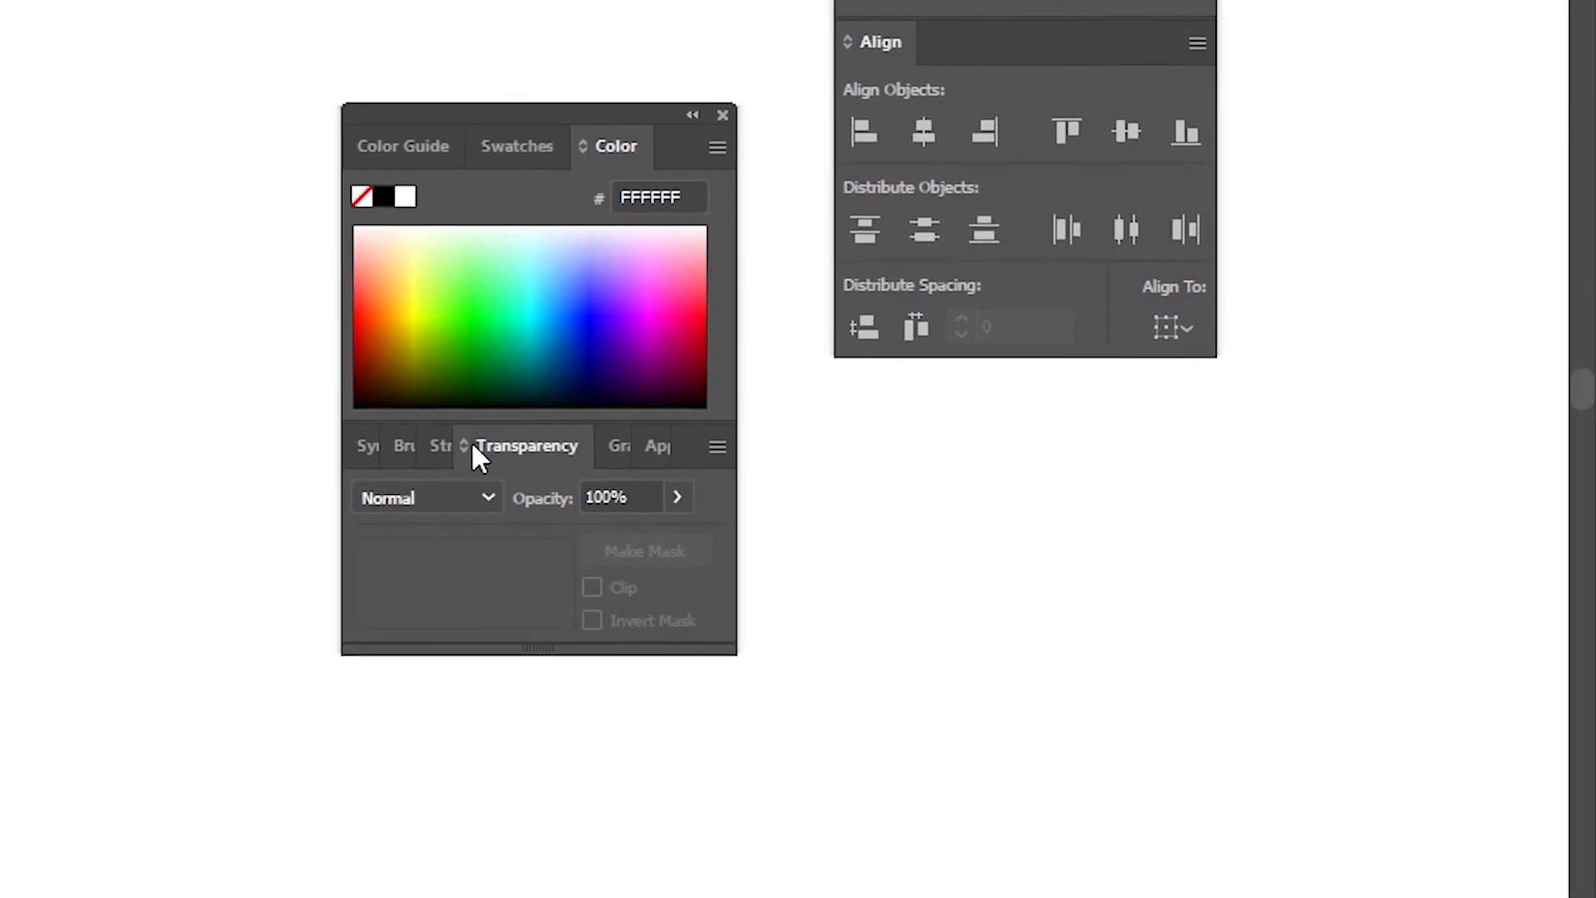
click(433, 448)
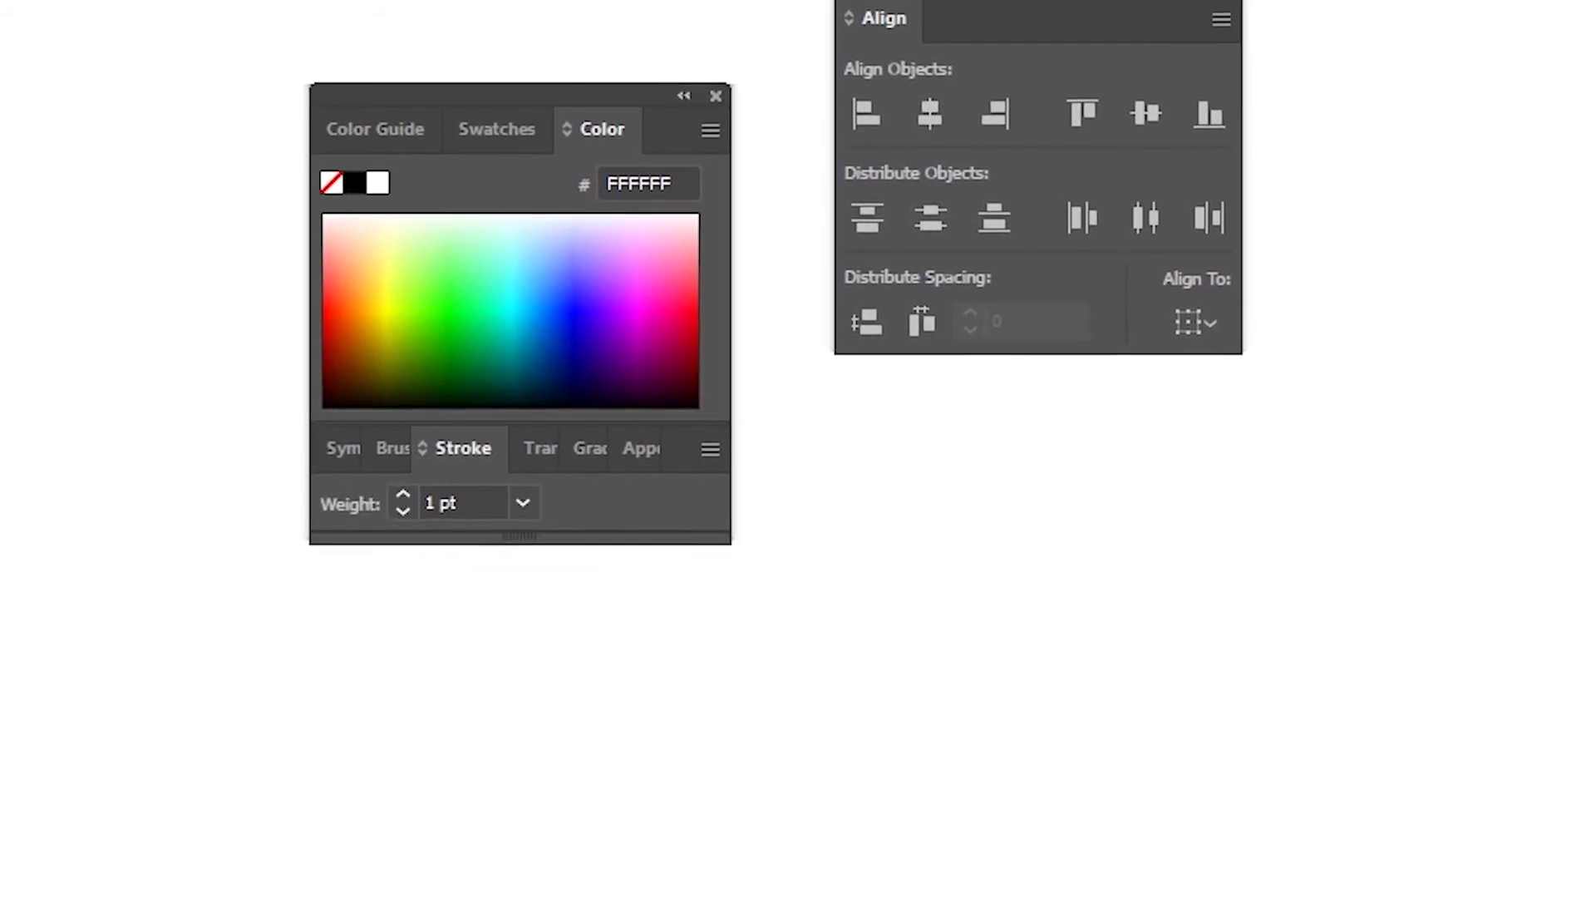
Cycle the Stroke panel through its collapsed, compact and full views, leaving all its options displayed
click(426, 450)
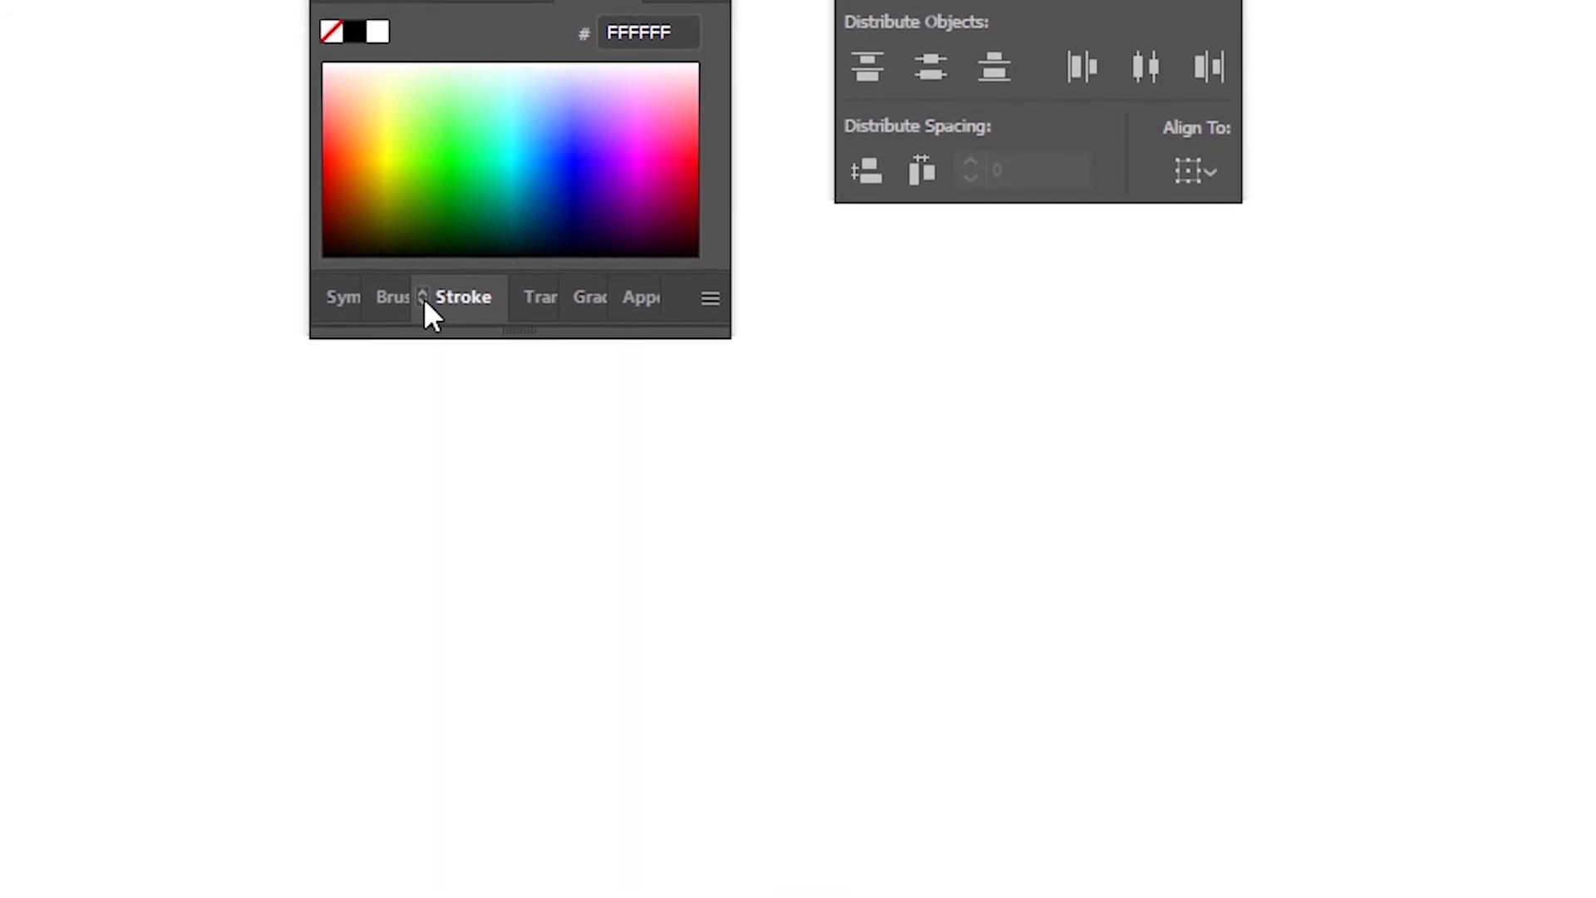
click(427, 271)
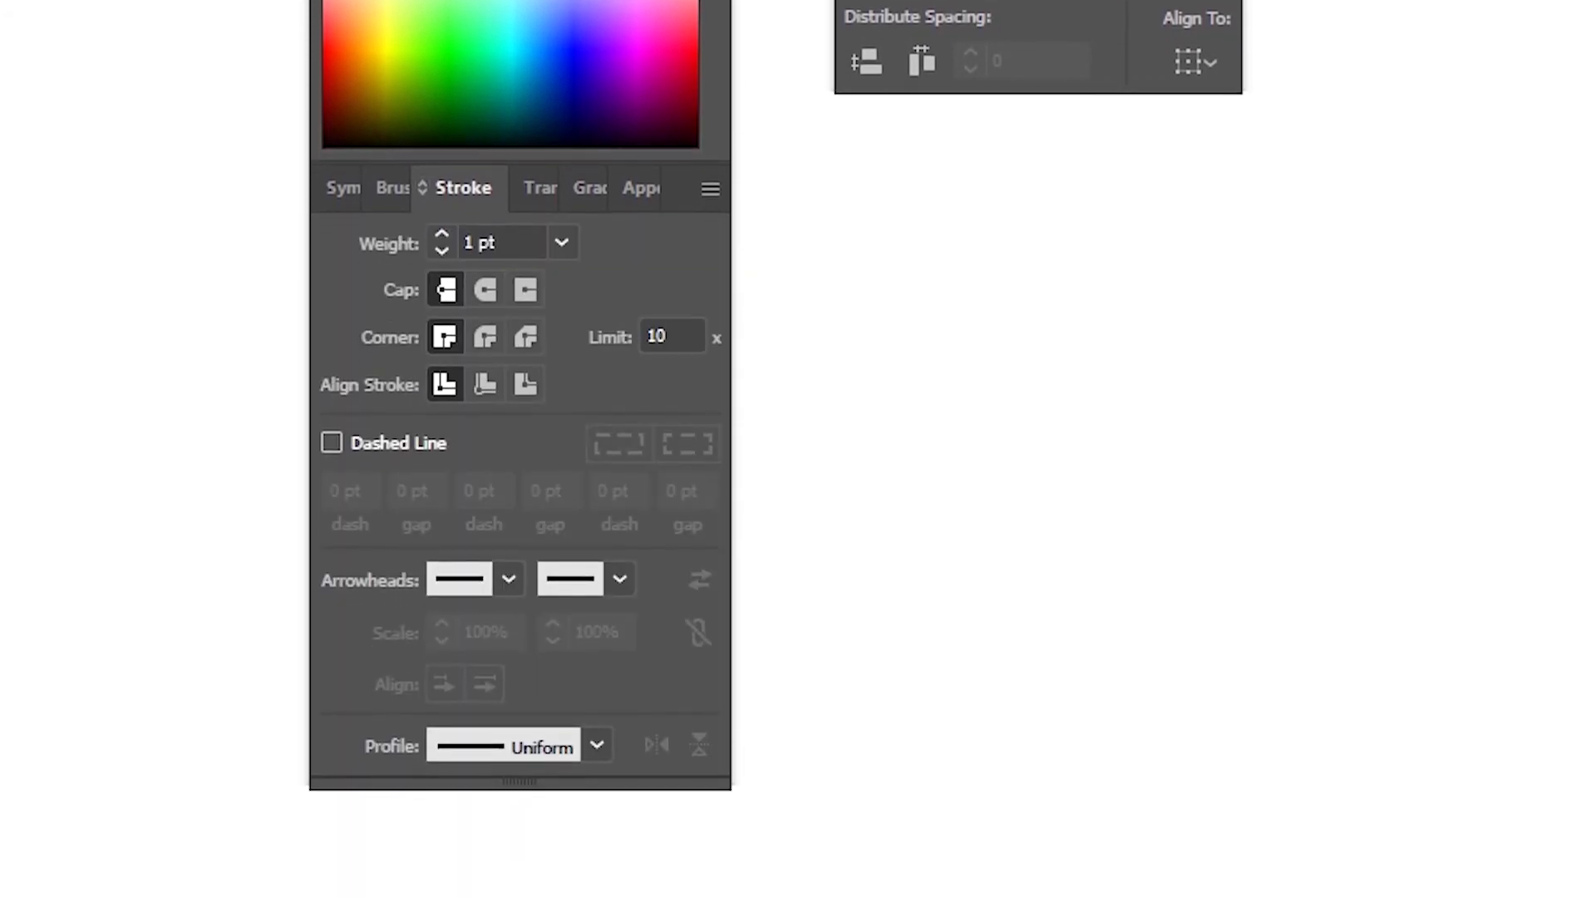
click(422, 190)
click(421, 190)
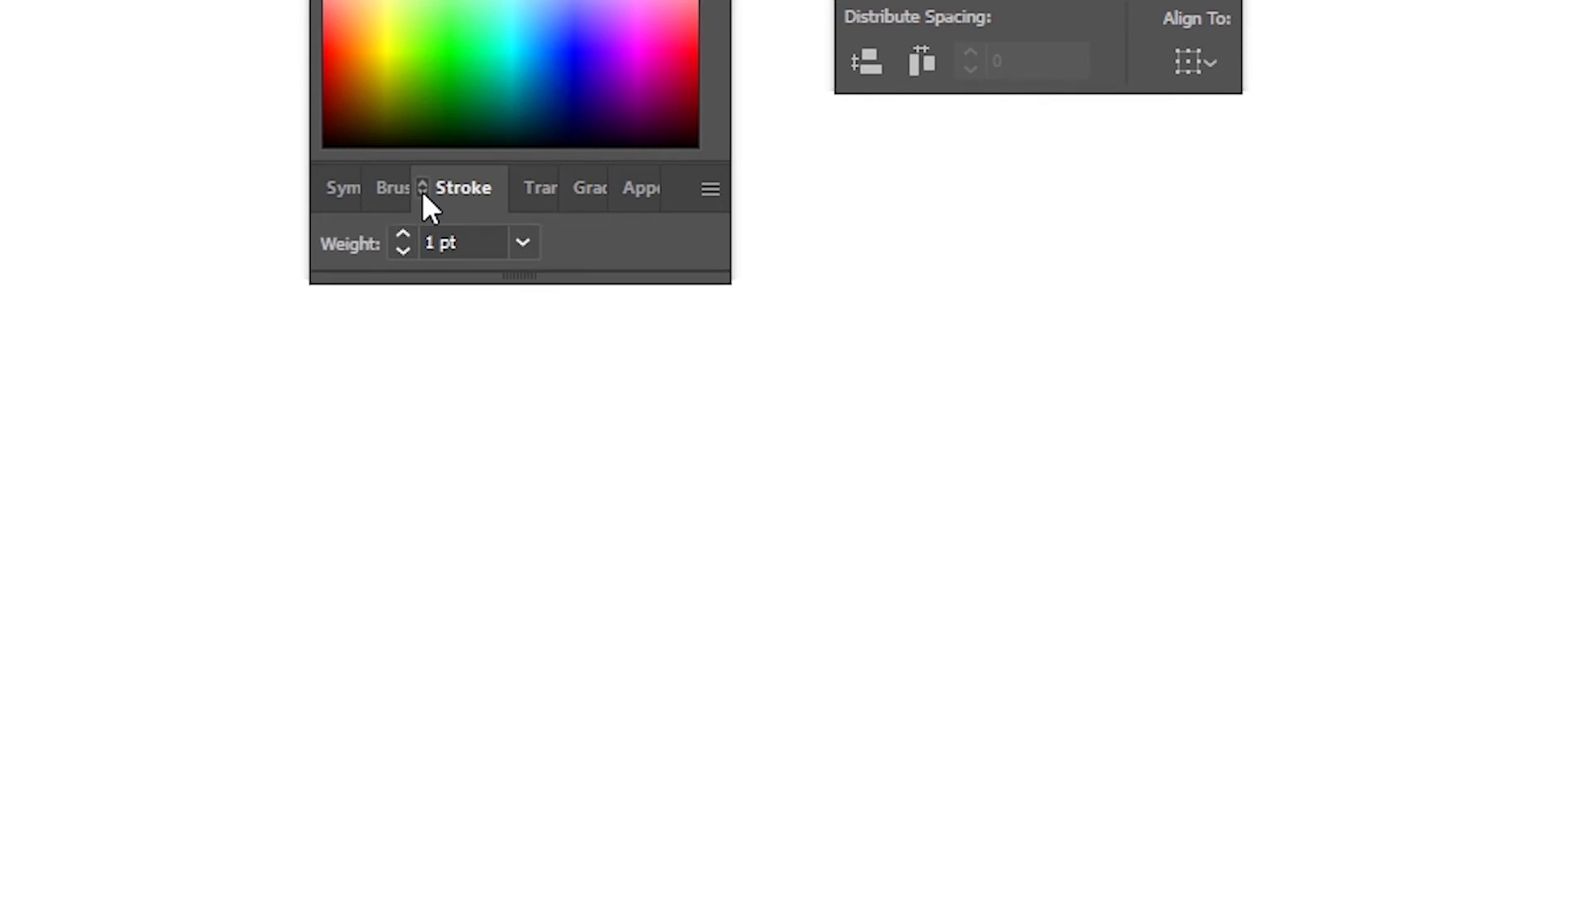
click(422, 190)
click(422, 189)
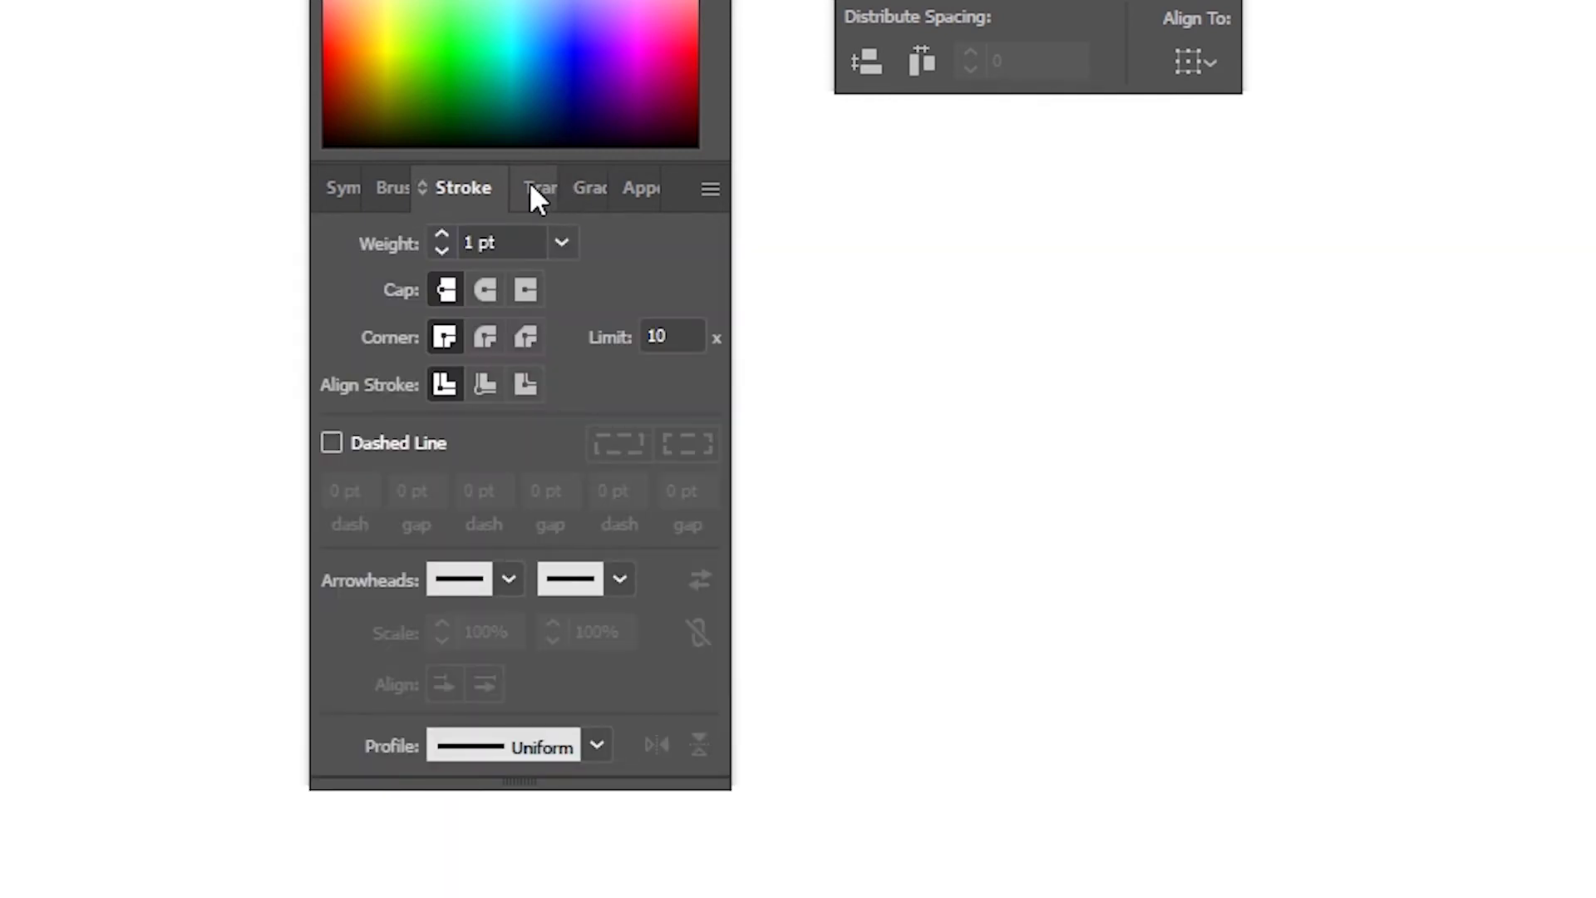
Cycle the Transparency panel's display until its full options show, and bring the Gradient panel to the front of the group
click(532, 193)
click(437, 188)
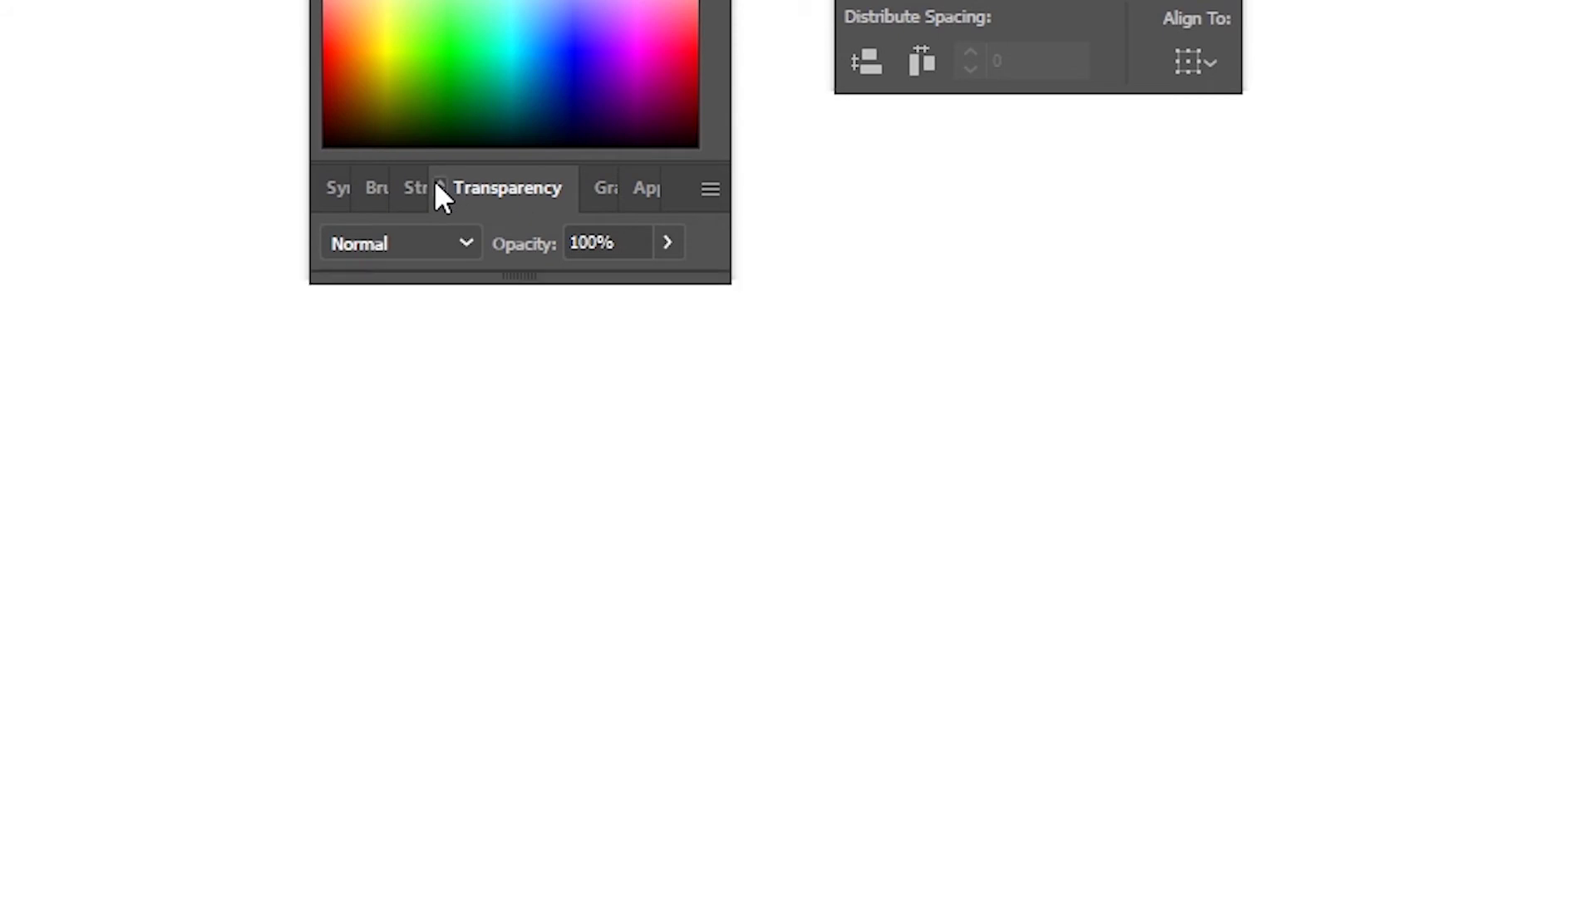
click(437, 188)
click(438, 187)
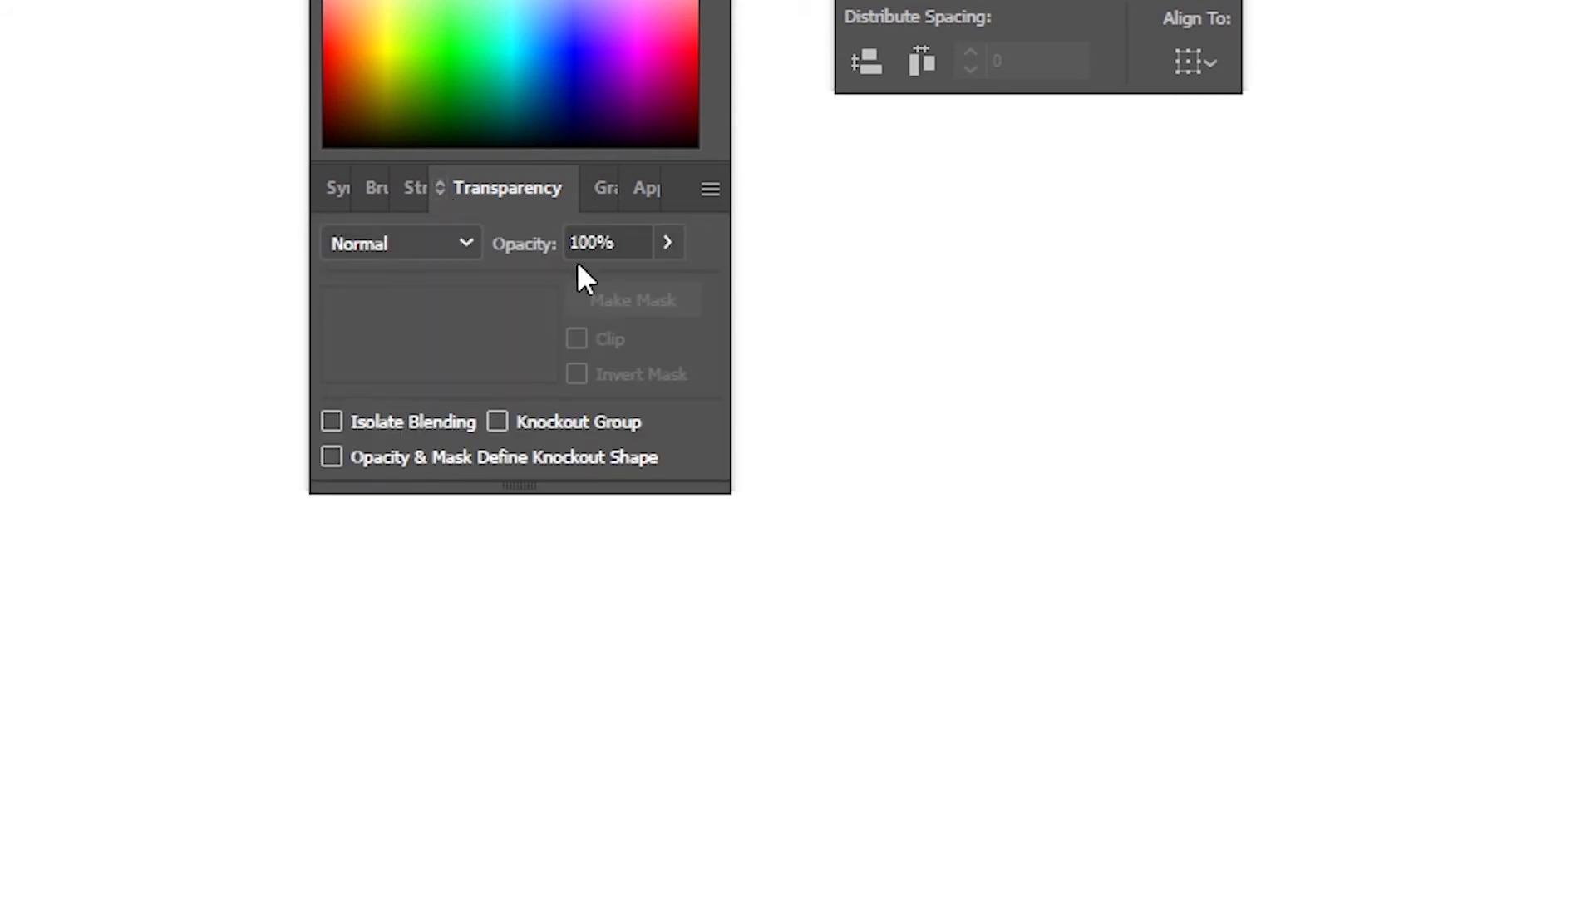
click(593, 190)
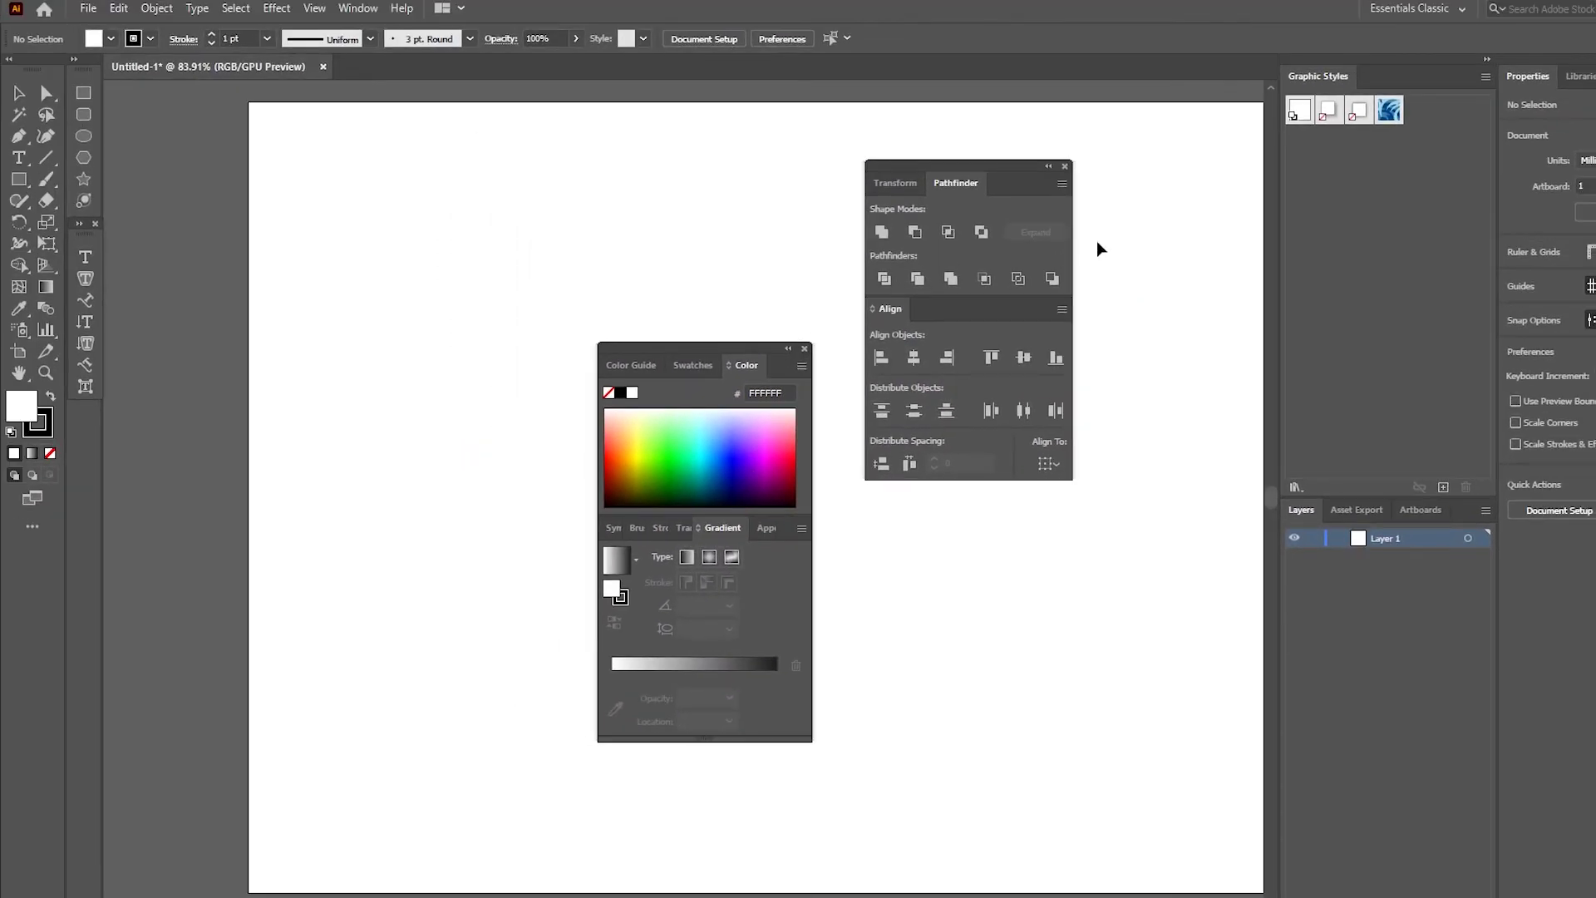
Pull the Graphic Styles panel out of the dock and close it, and float the Layers panel above the Color group
drag(1309, 75, 1060, 161)
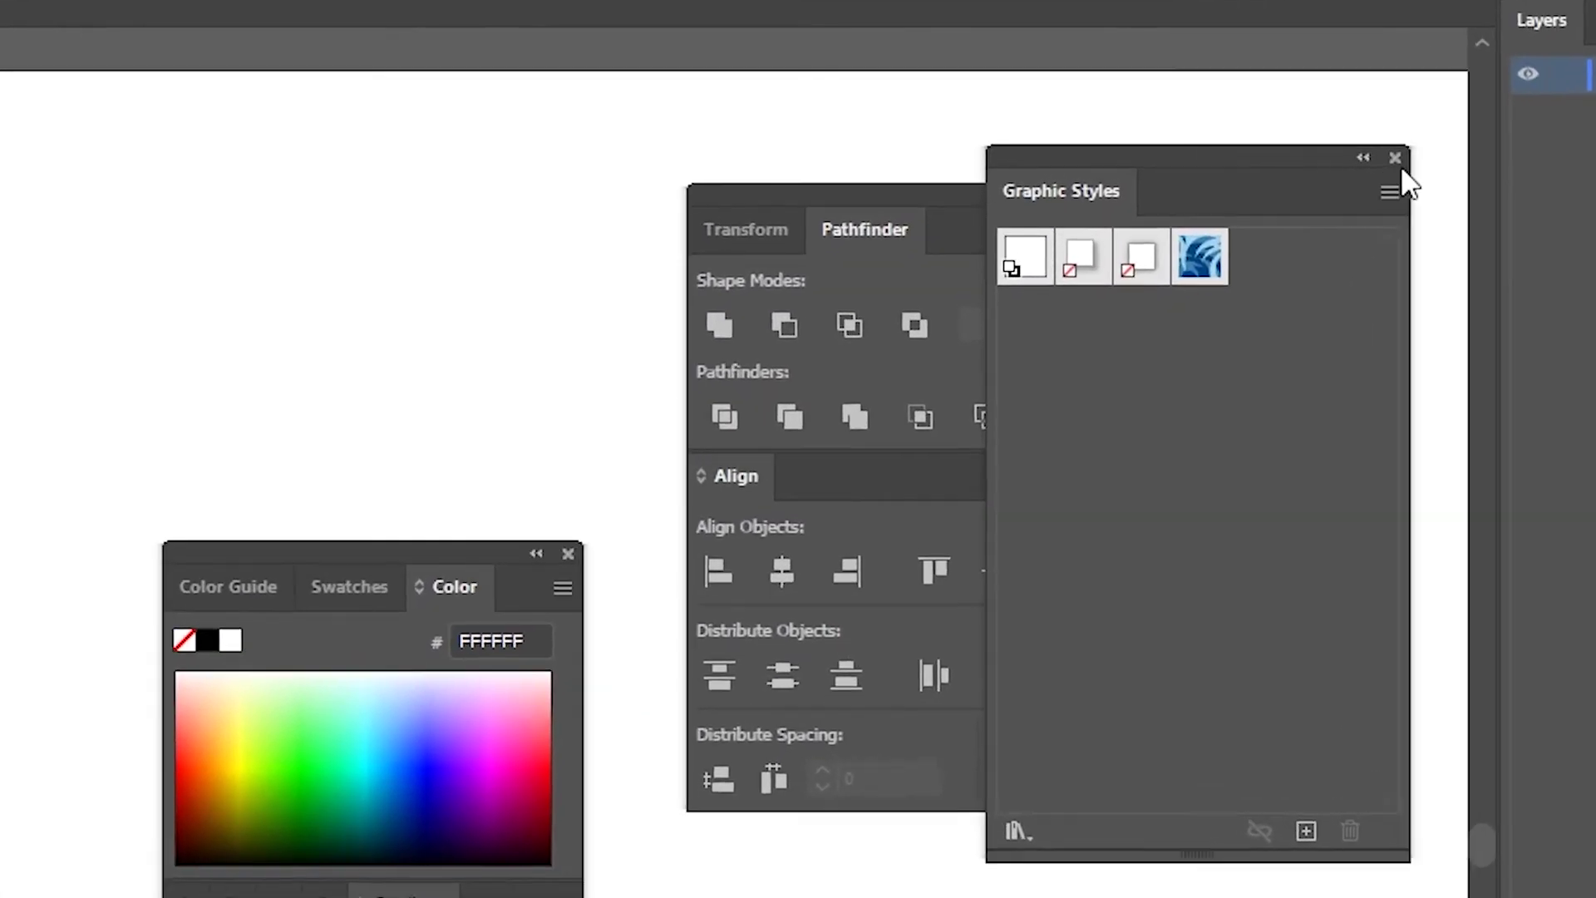
click(1402, 159)
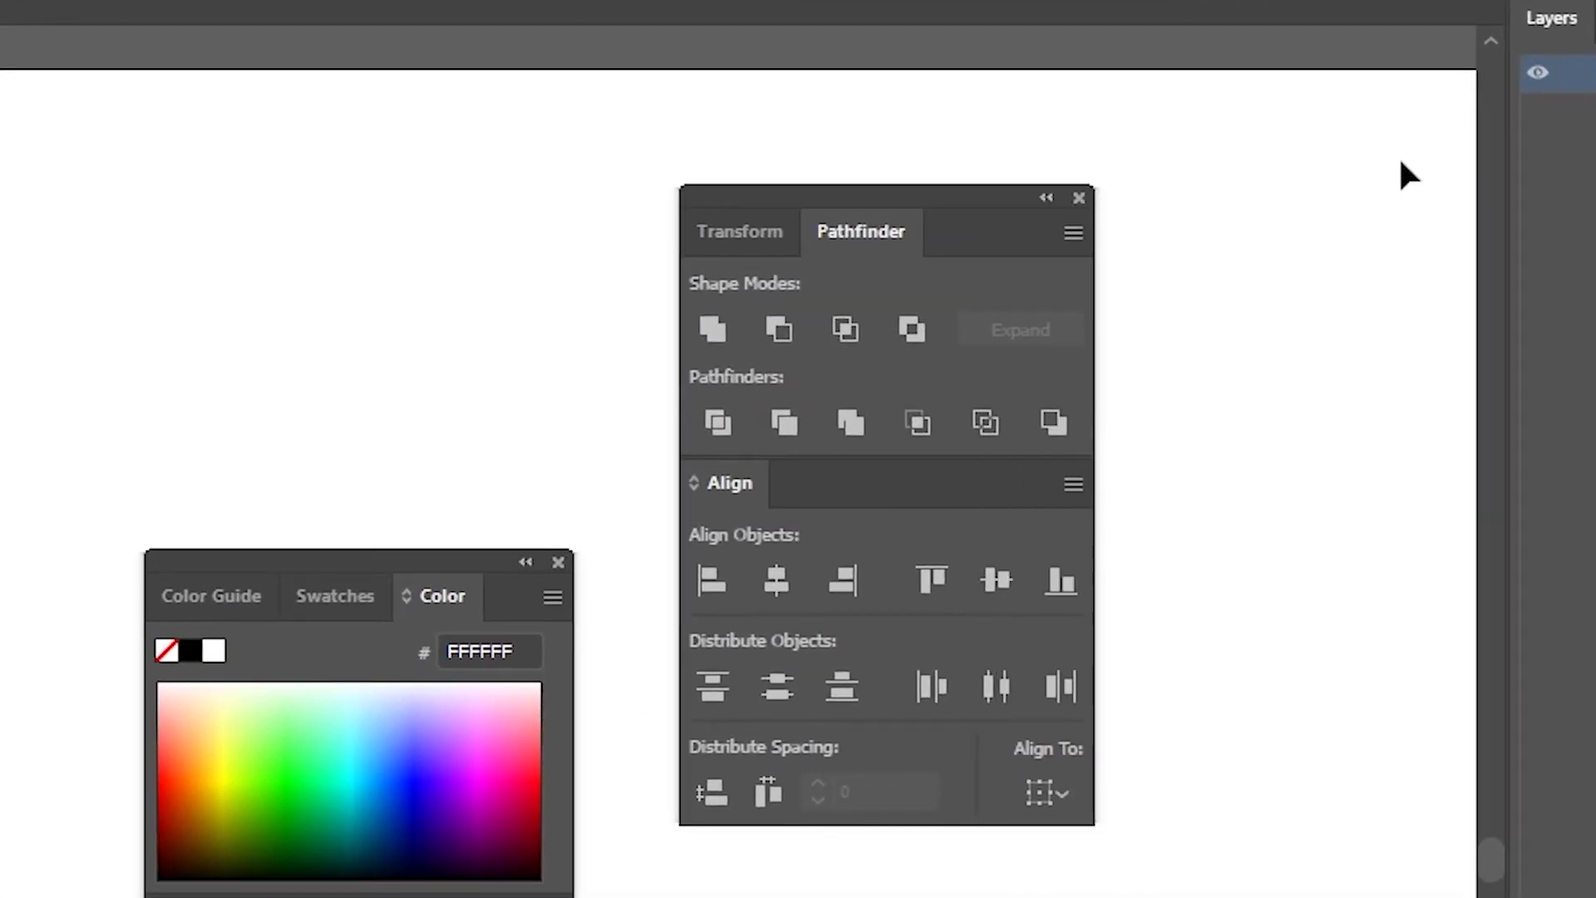
drag(1539, 16, 336, 276)
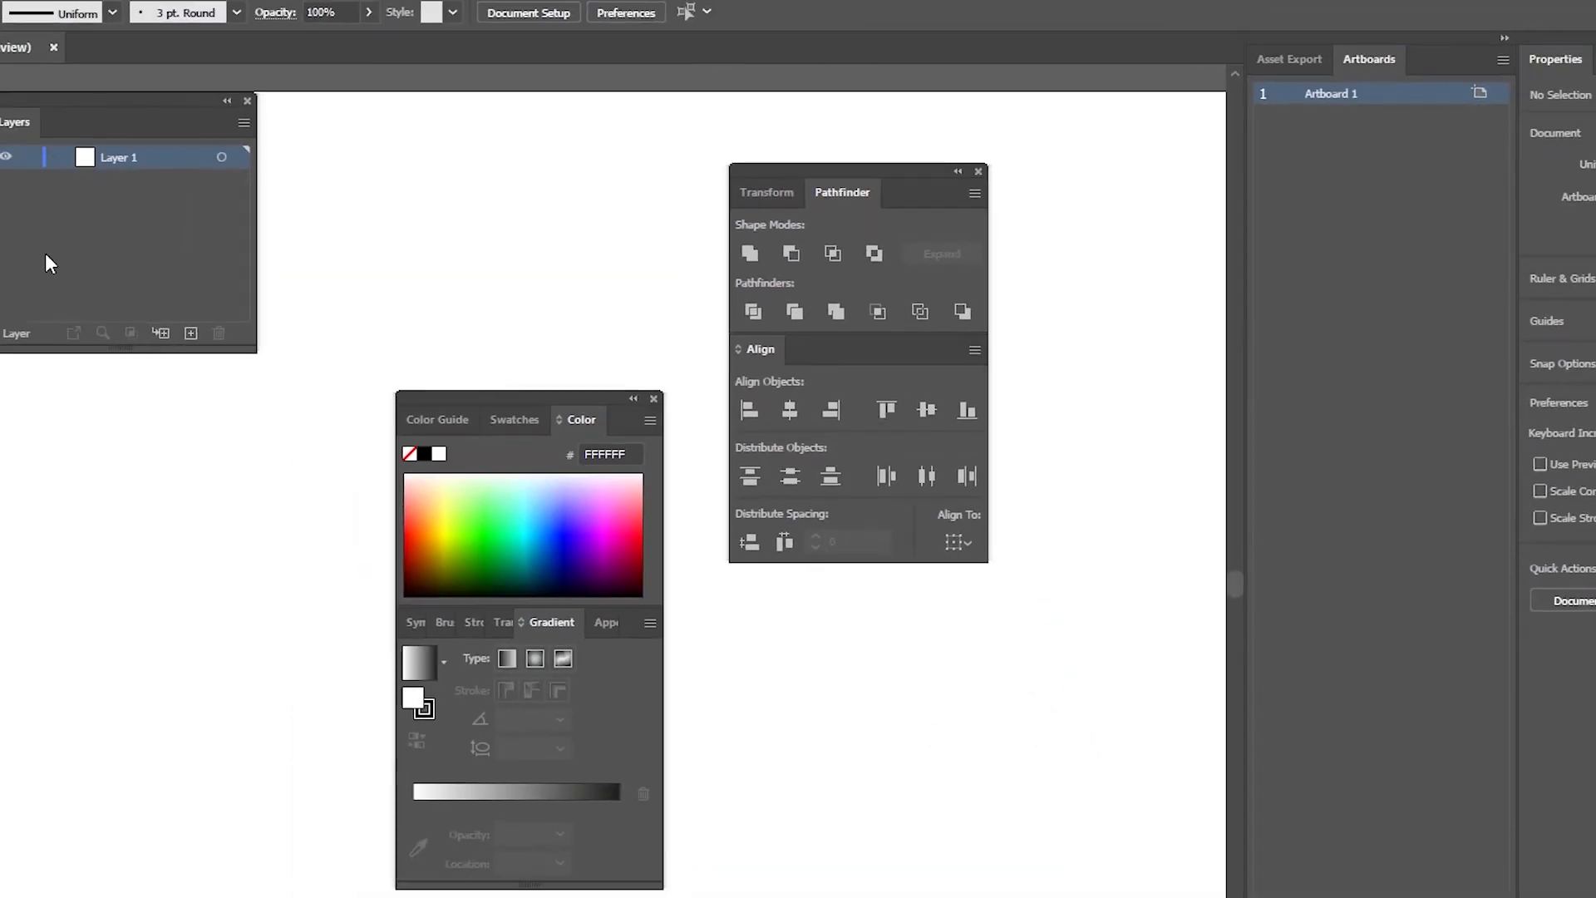
drag(14, 122, 246, 142)
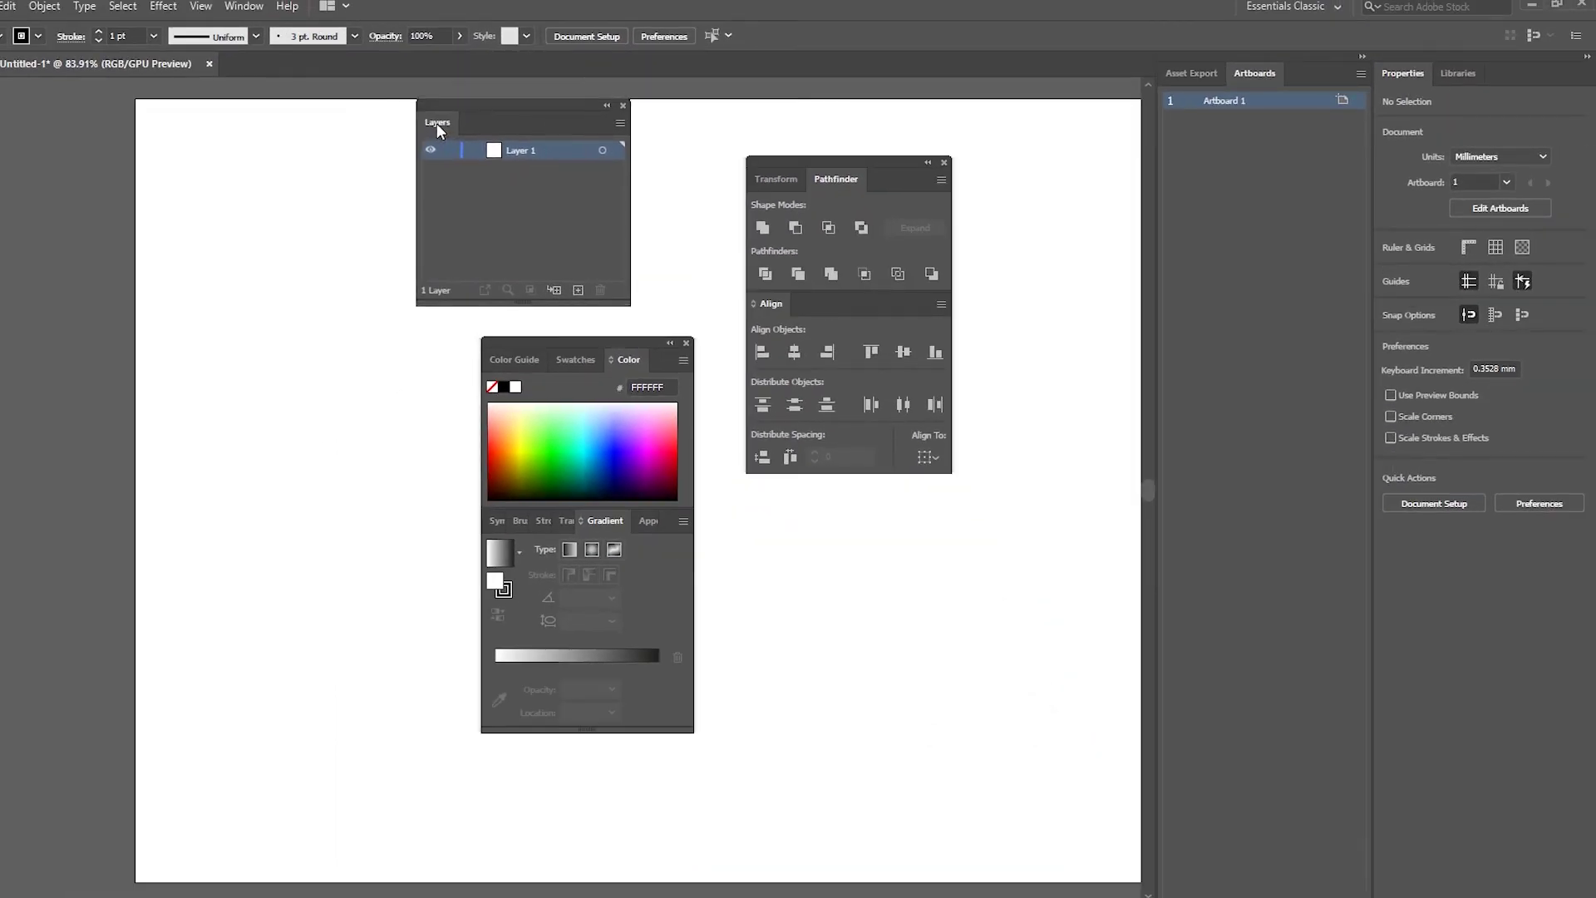
Pull the Artboards, Asset Export and Libraries panels out of the dock and close each one
drag(1254, 73, 1001, 119)
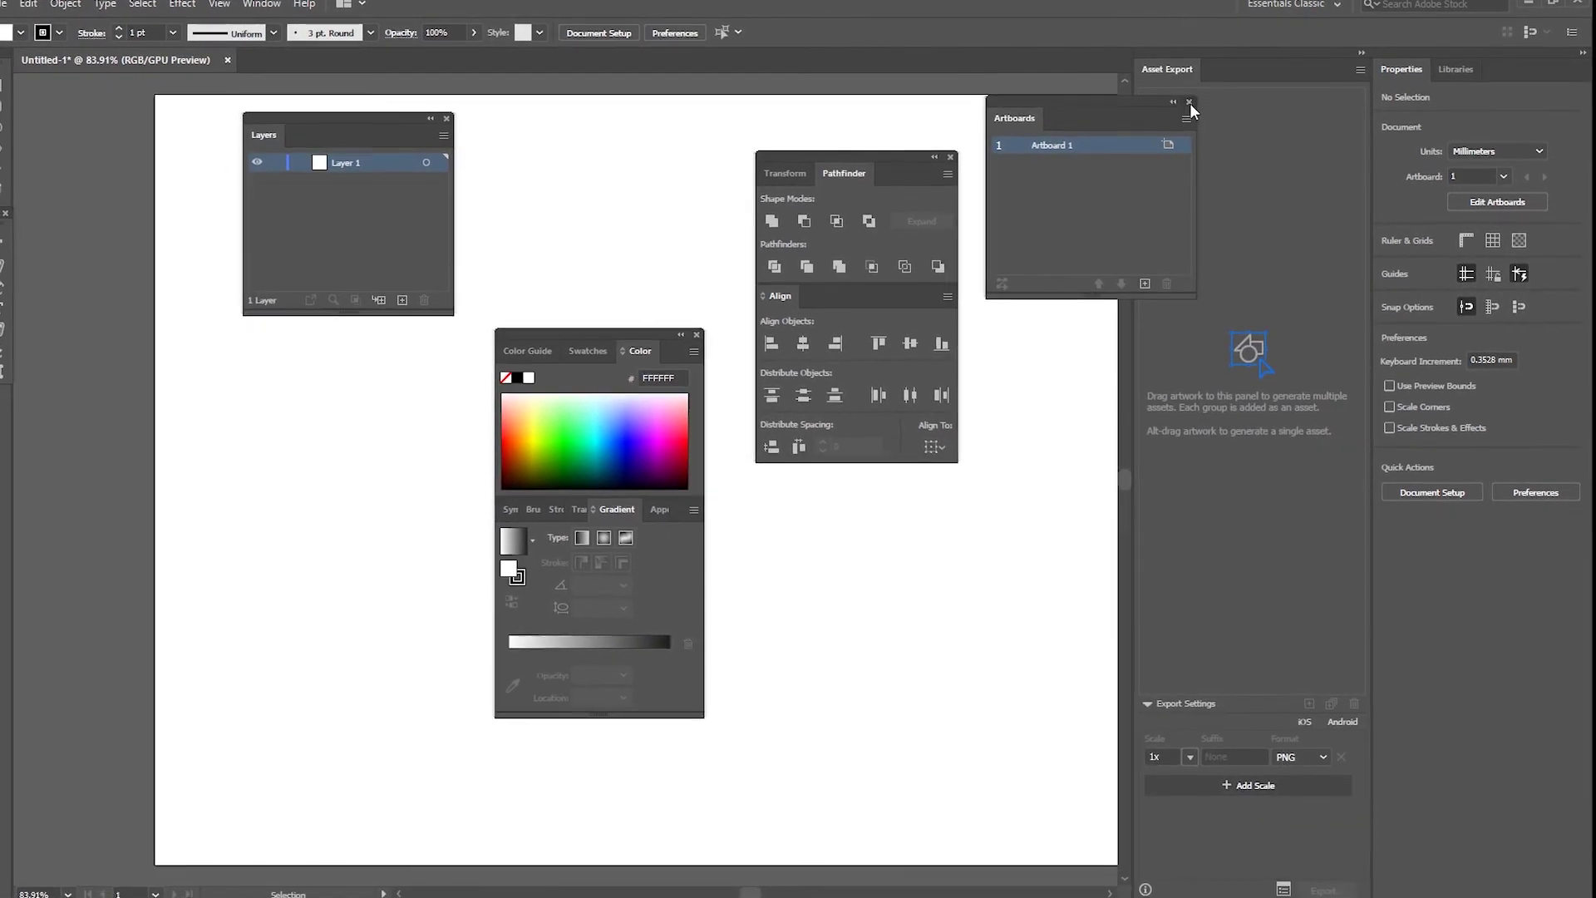
click(1188, 102)
drag(1191, 71, 810, 124)
click(986, 101)
drag(1456, 71, 1079, 98)
click(1260, 85)
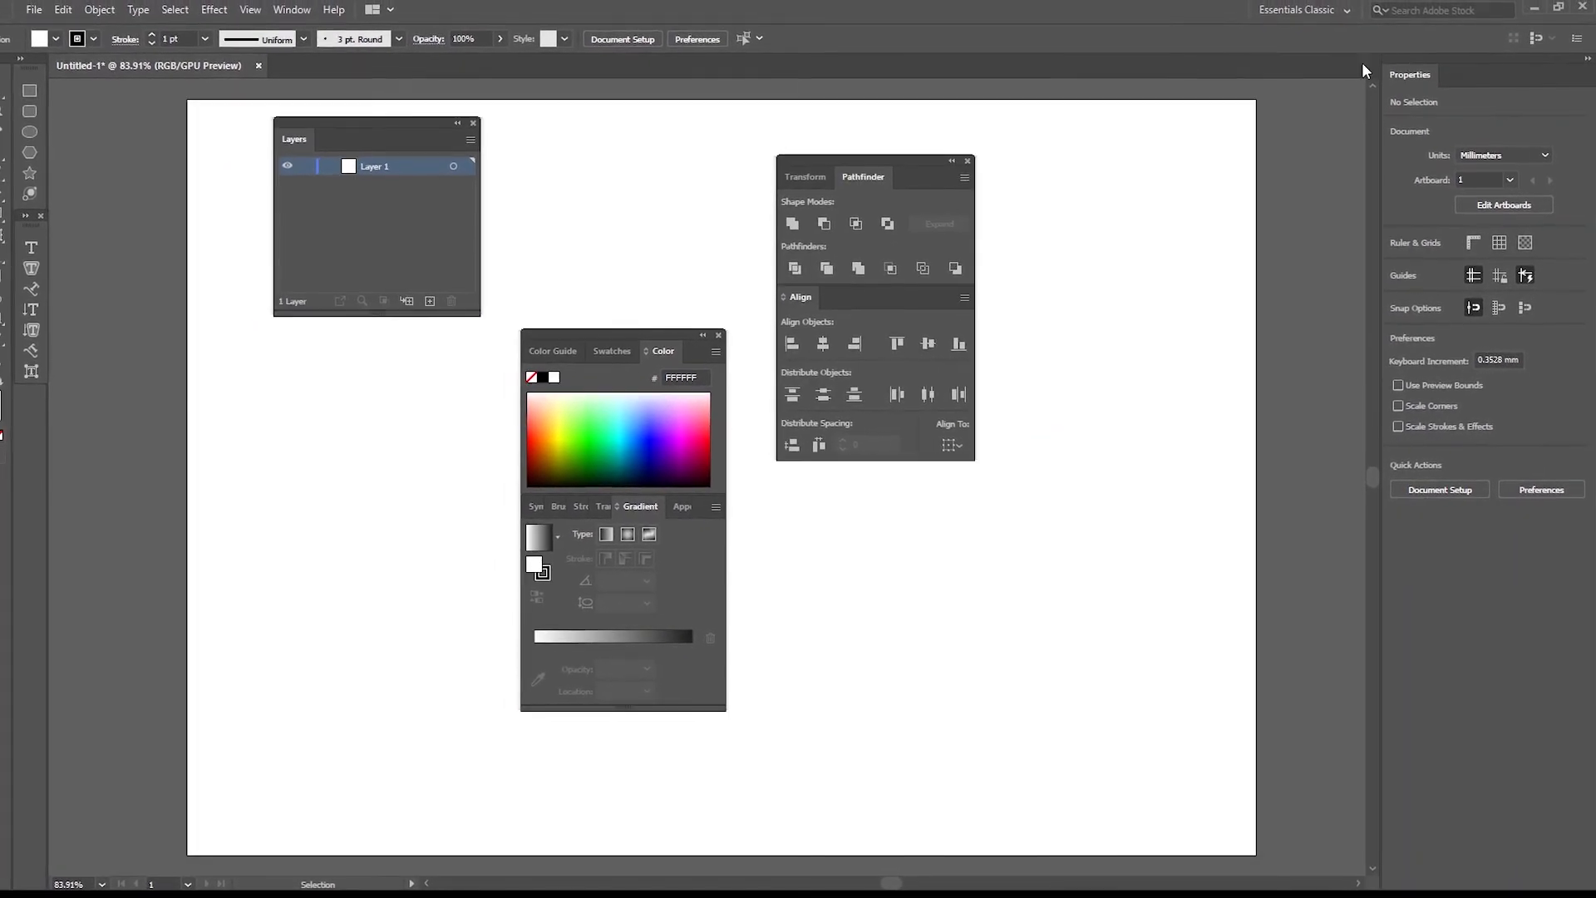
Float the Properties panel beside the tool strips, and add Layers as the first tab in the Color Guide, Swatches and Color group
drag(1407, 70, 100, 106)
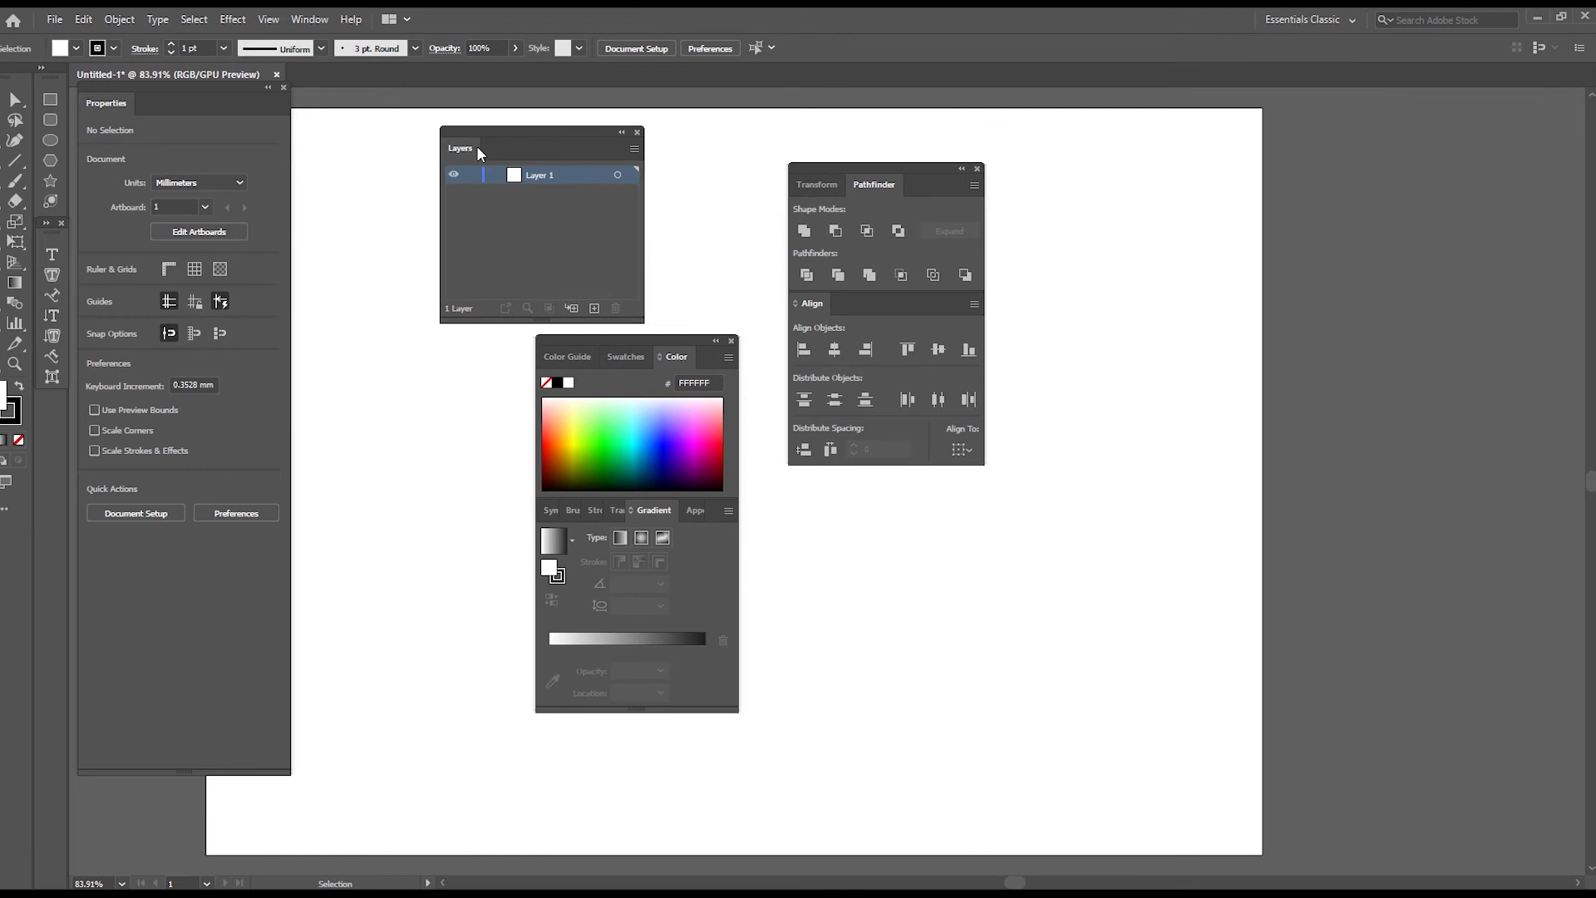
drag(478, 153, 552, 358)
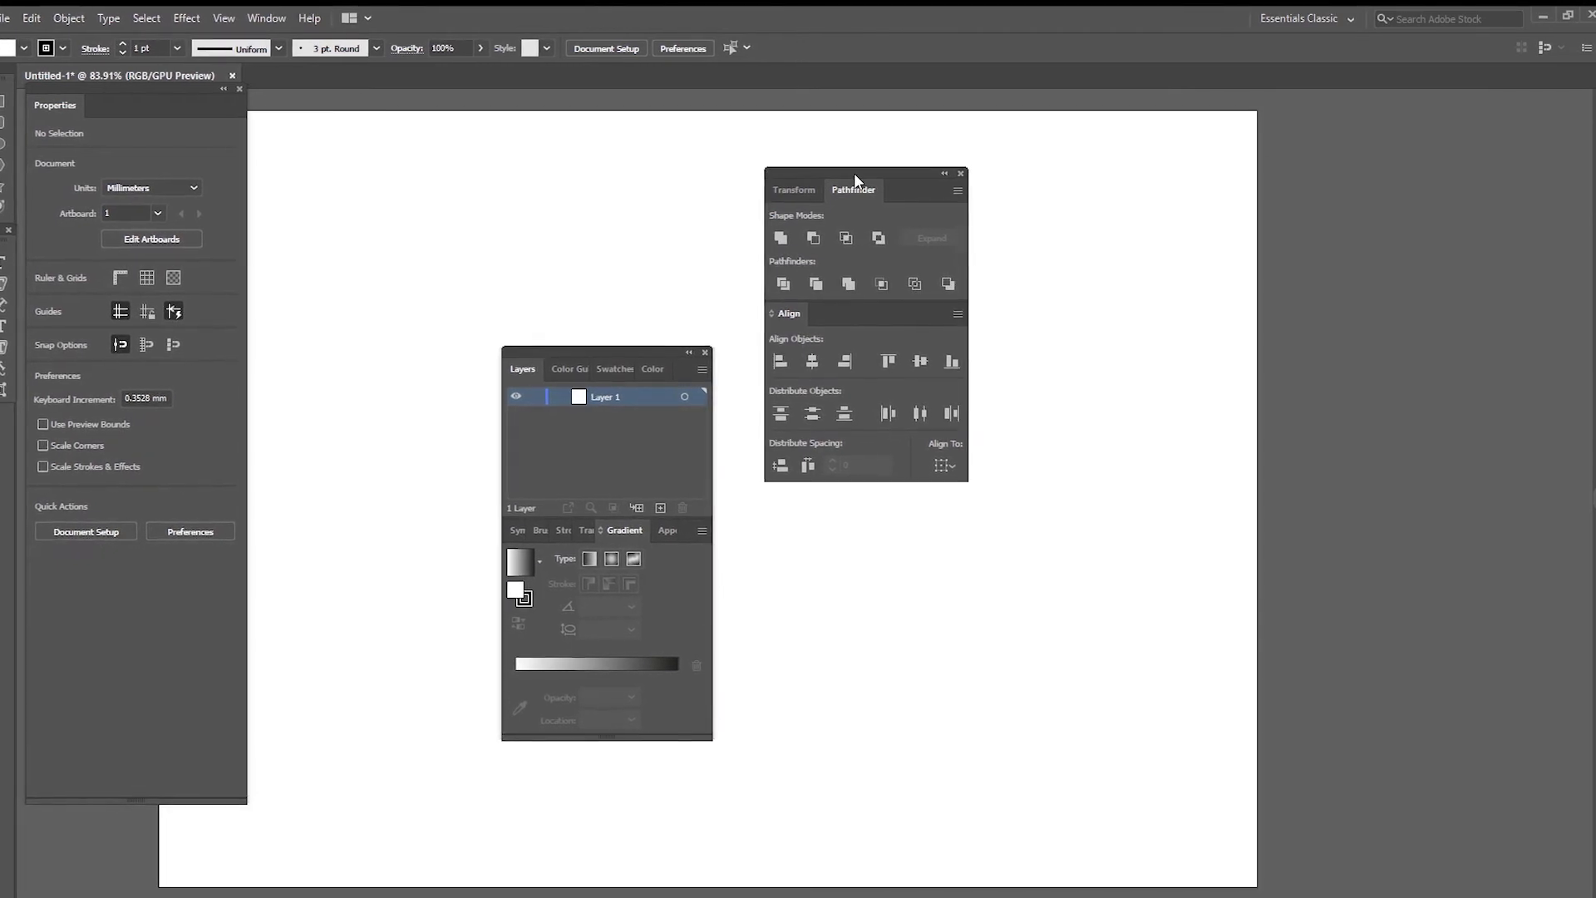
Merge Align into the Transform and Pathfinder group as a tab, and dock that group beneath the Gradient group
drag(855, 173, 954, 334)
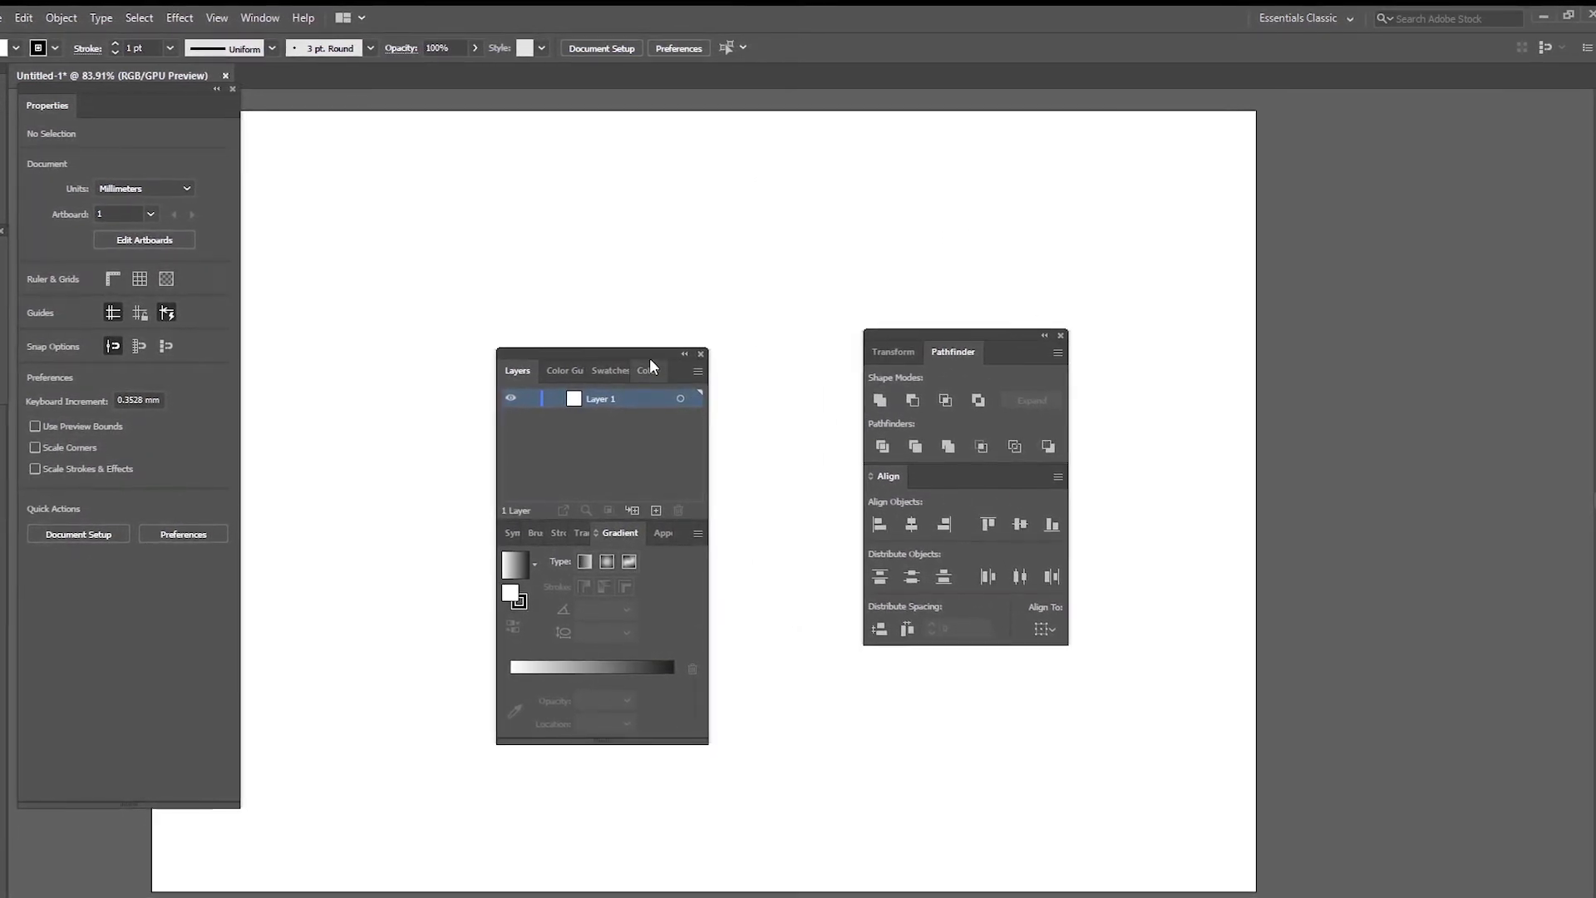
drag(615, 353, 744, 7)
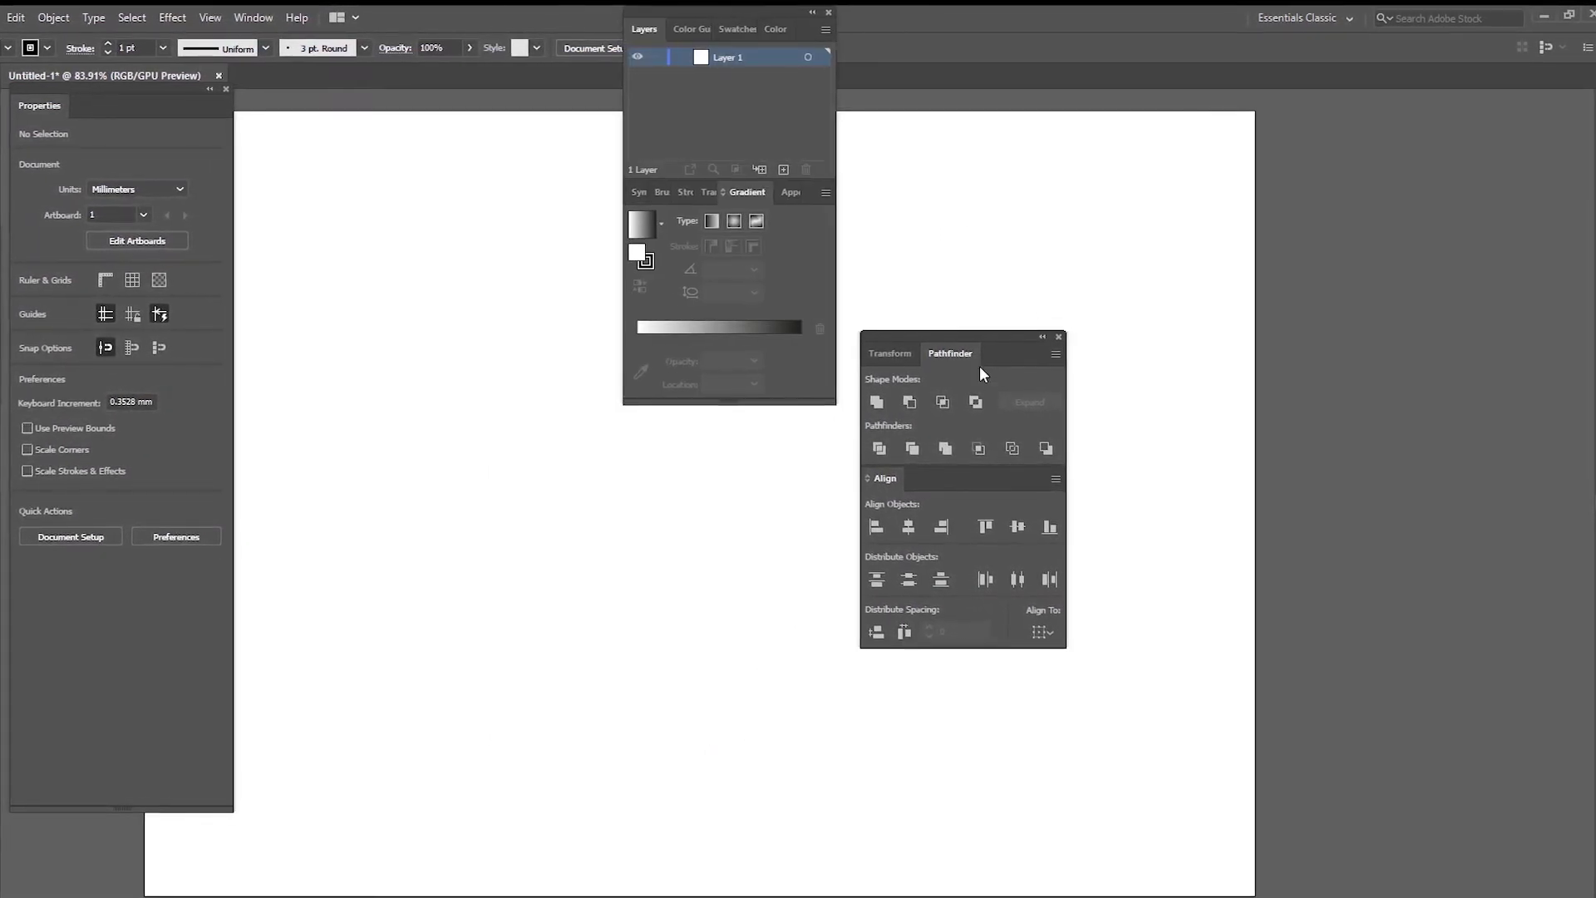
mouse_move(955, 355)
mouse_down()
mouse_move(708, 460)
mouse_move(866, 406)
mouse_move(941, 356)
mouse_up()
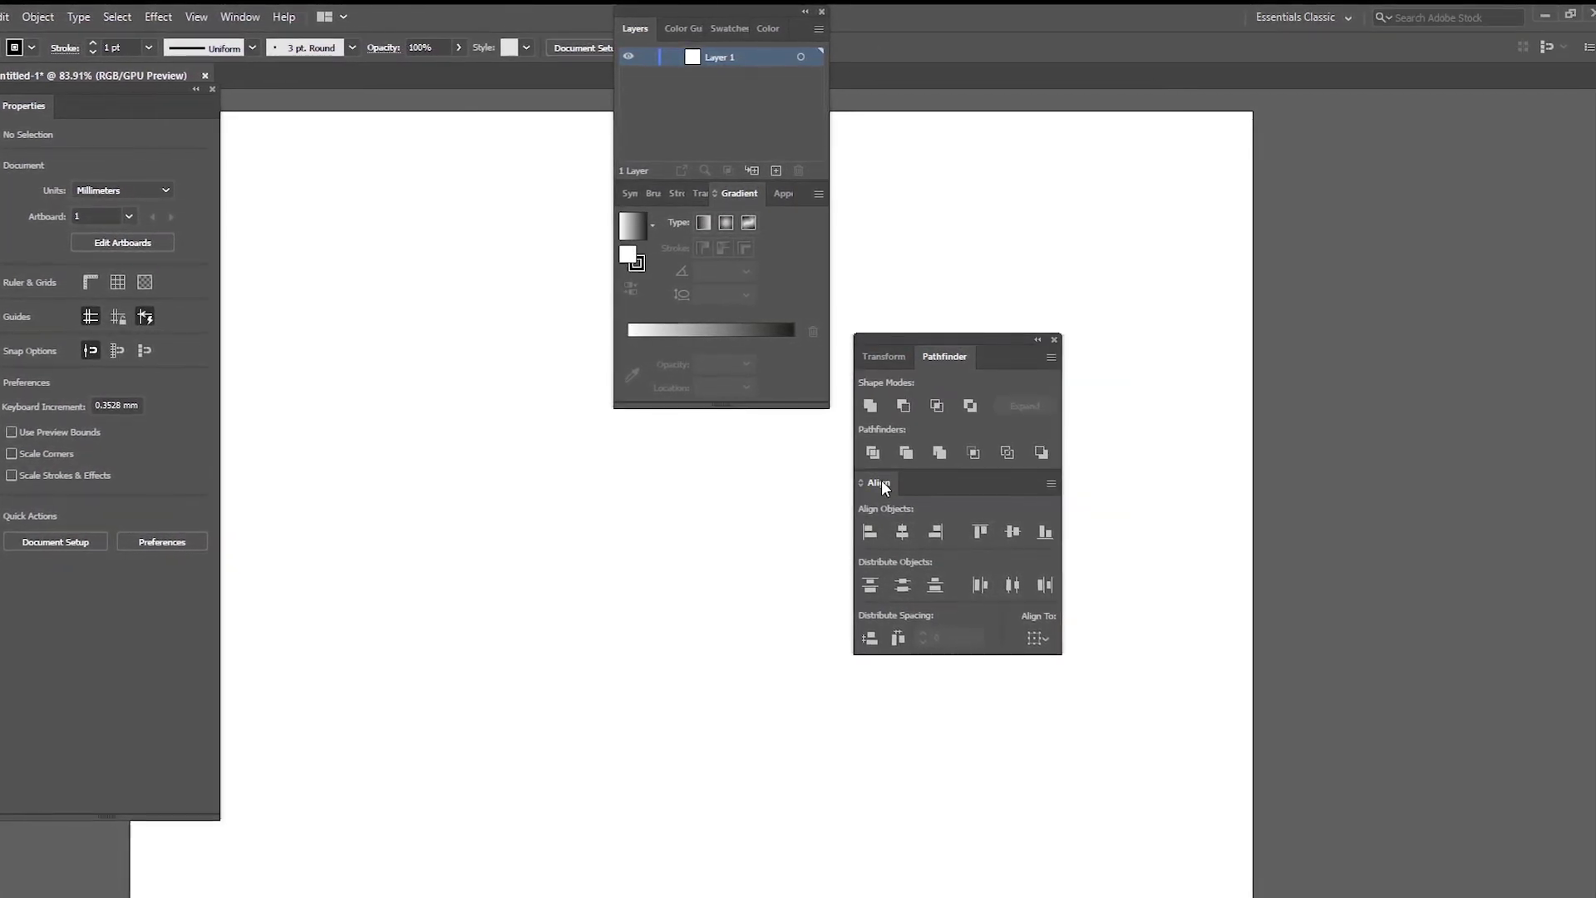
drag(881, 481, 1019, 543)
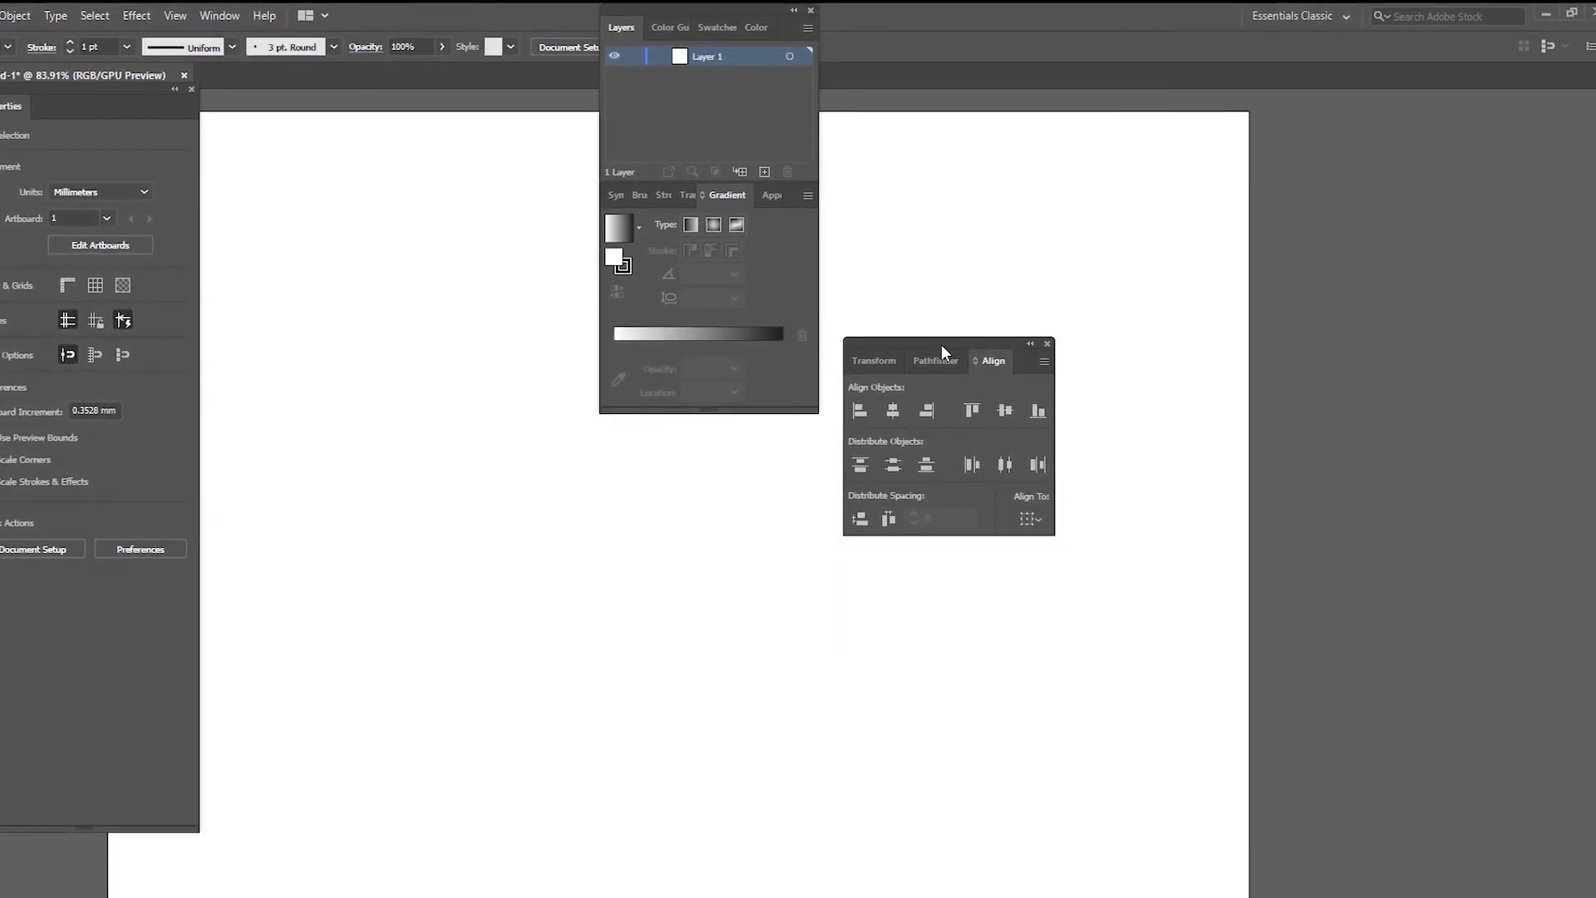
drag(944, 352, 702, 420)
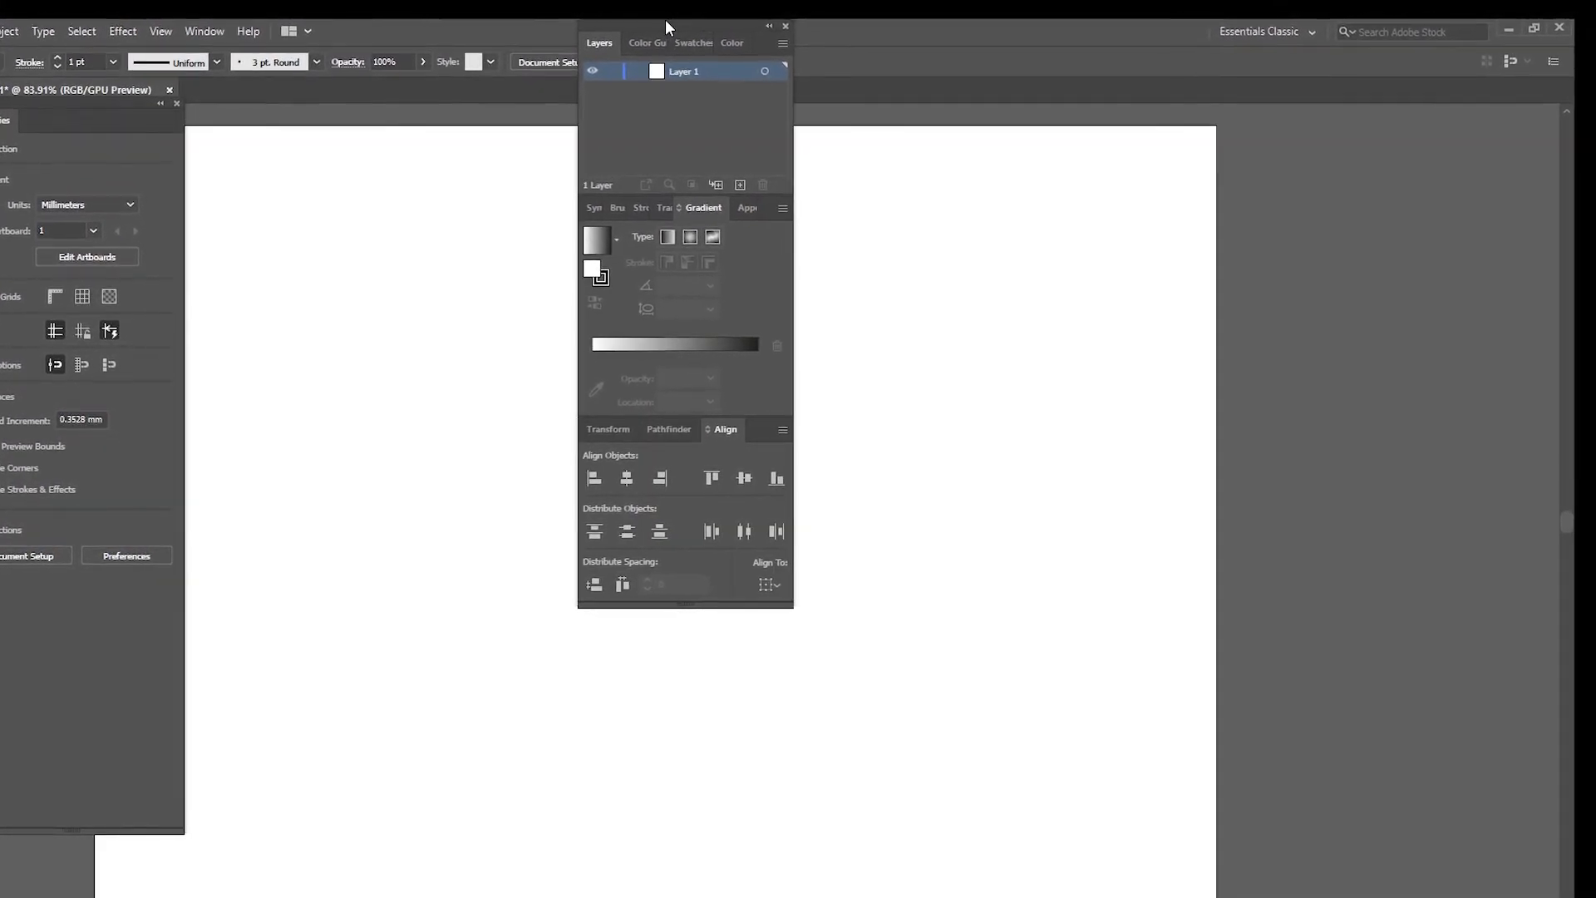
Dock the combined panel stack along the workspace's right edge, and dock the Properties panel as a column beside it
drag(662, 22, 1560, 101)
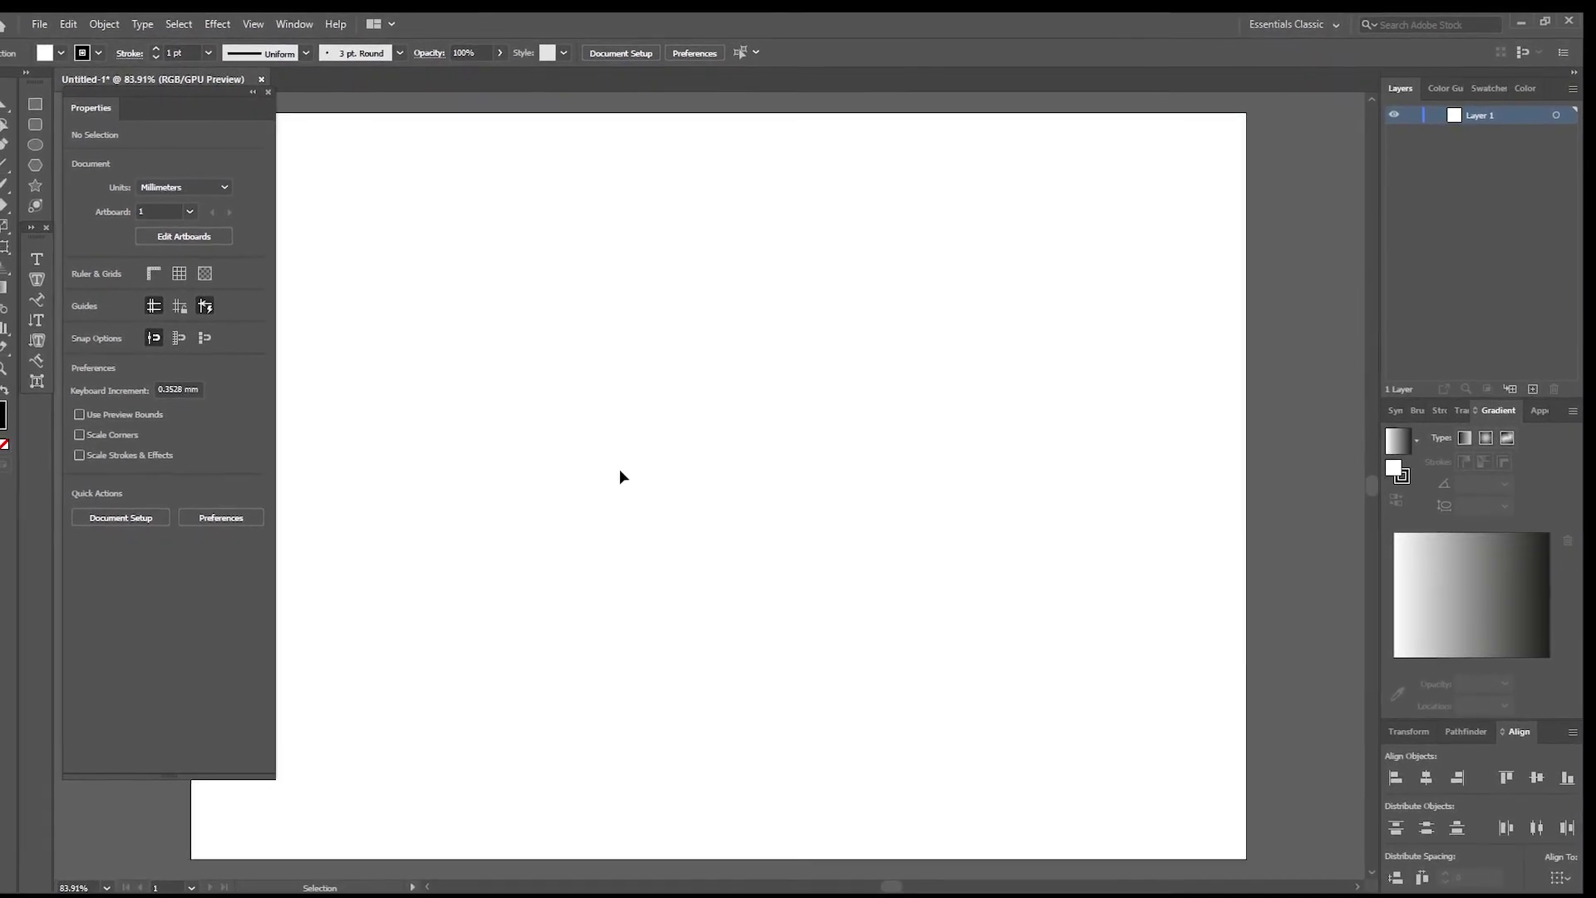
drag(111, 115, 1382, 133)
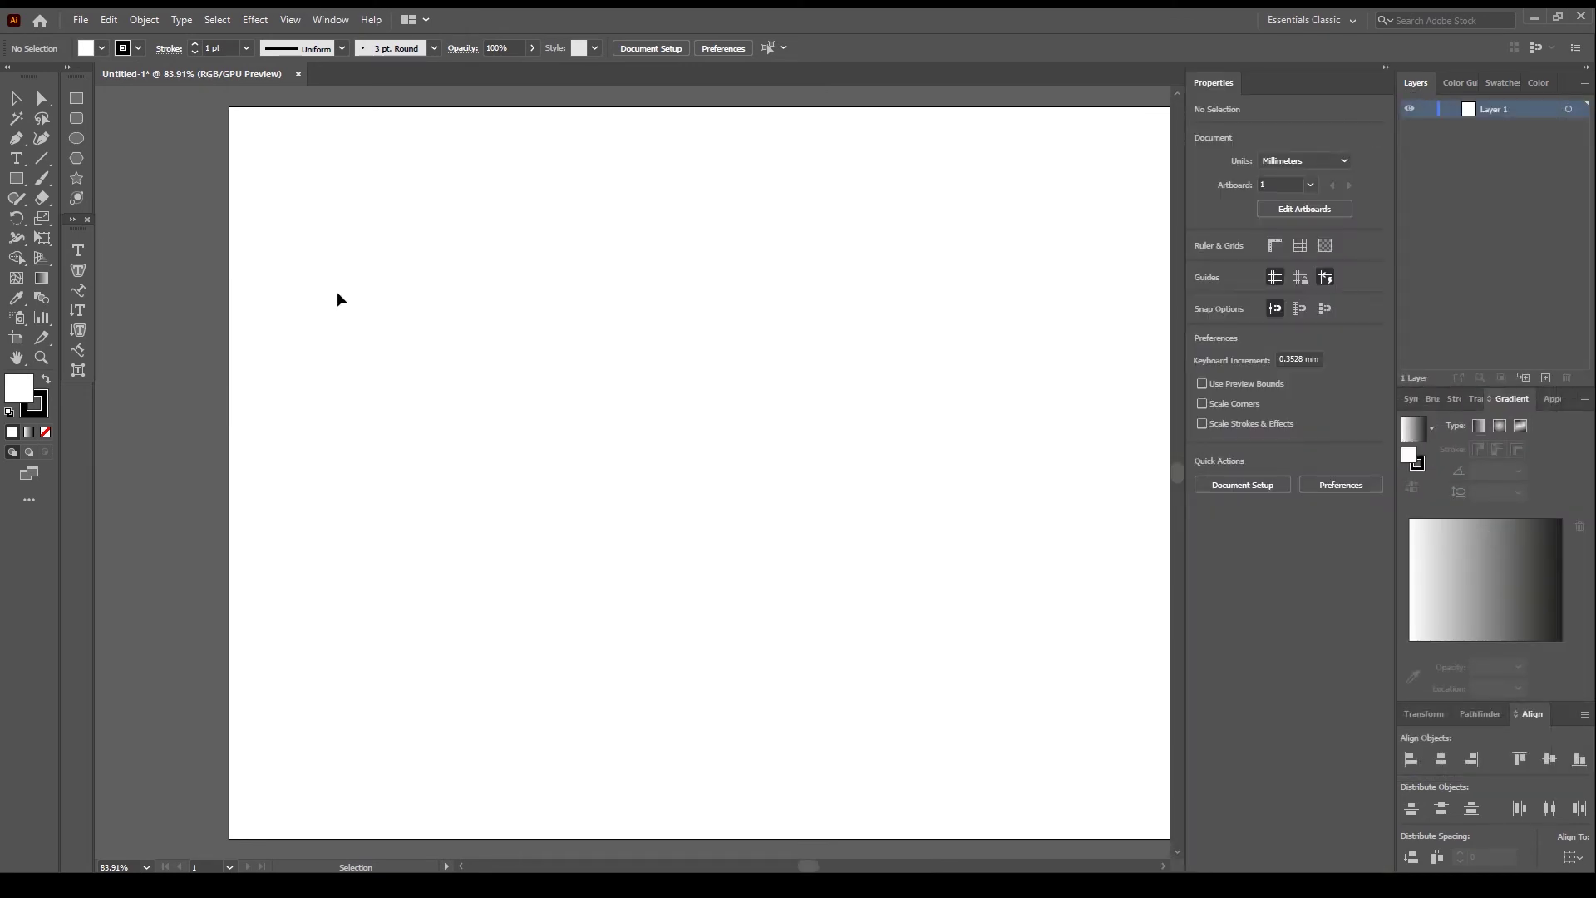
Pull the shape tools strip out of the dock and close it, and close the floating type tools strip
click(65, 71)
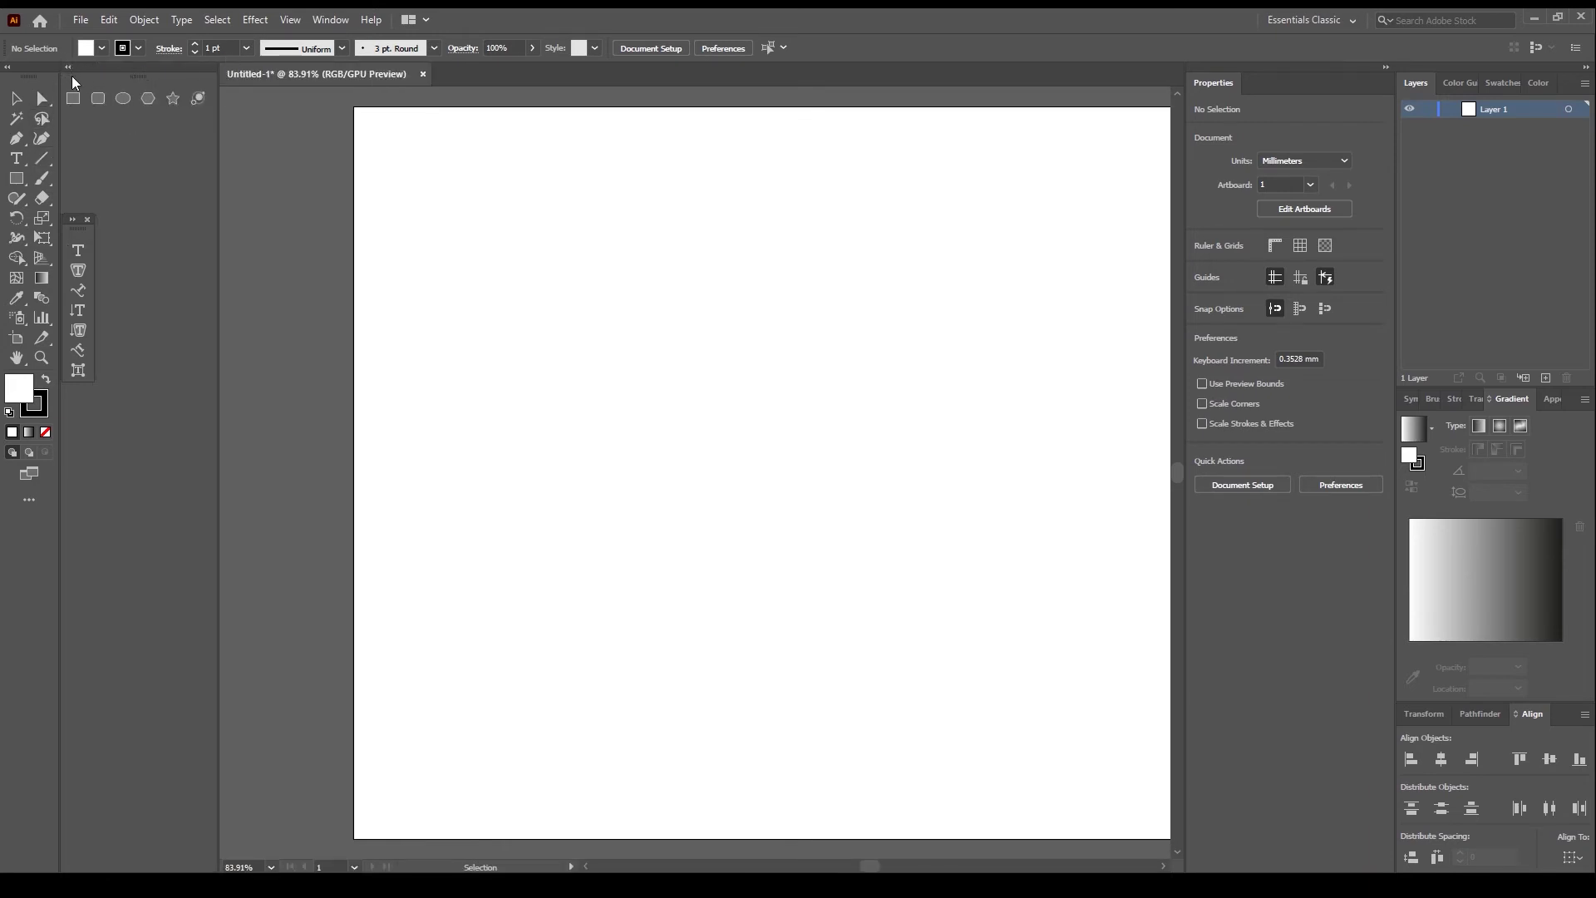
drag(138, 79, 563, 248)
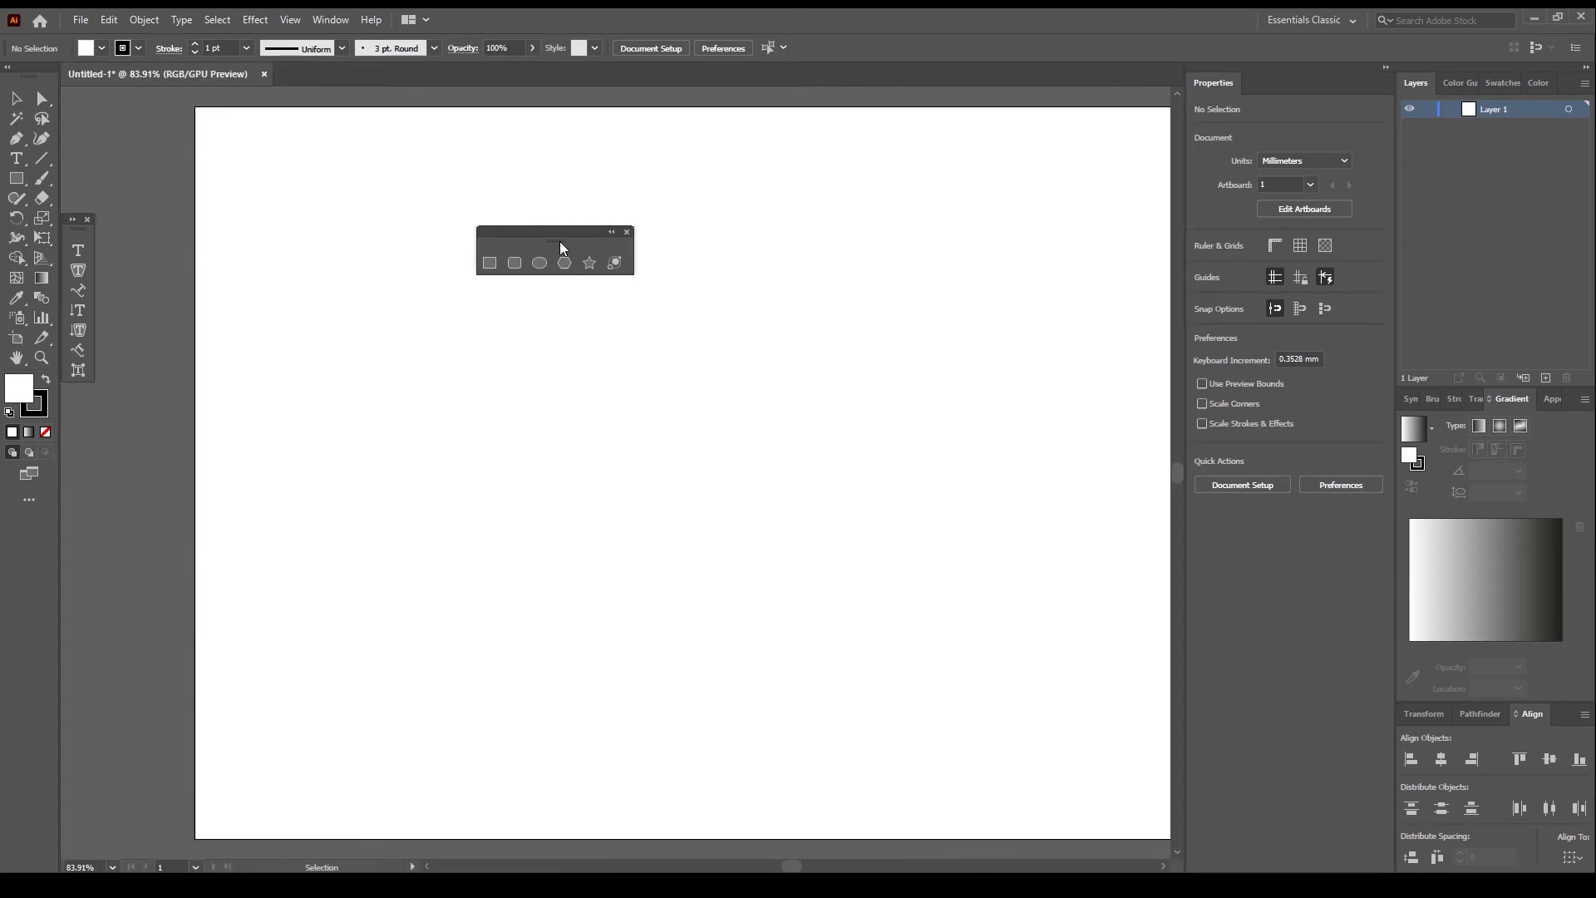
click(627, 233)
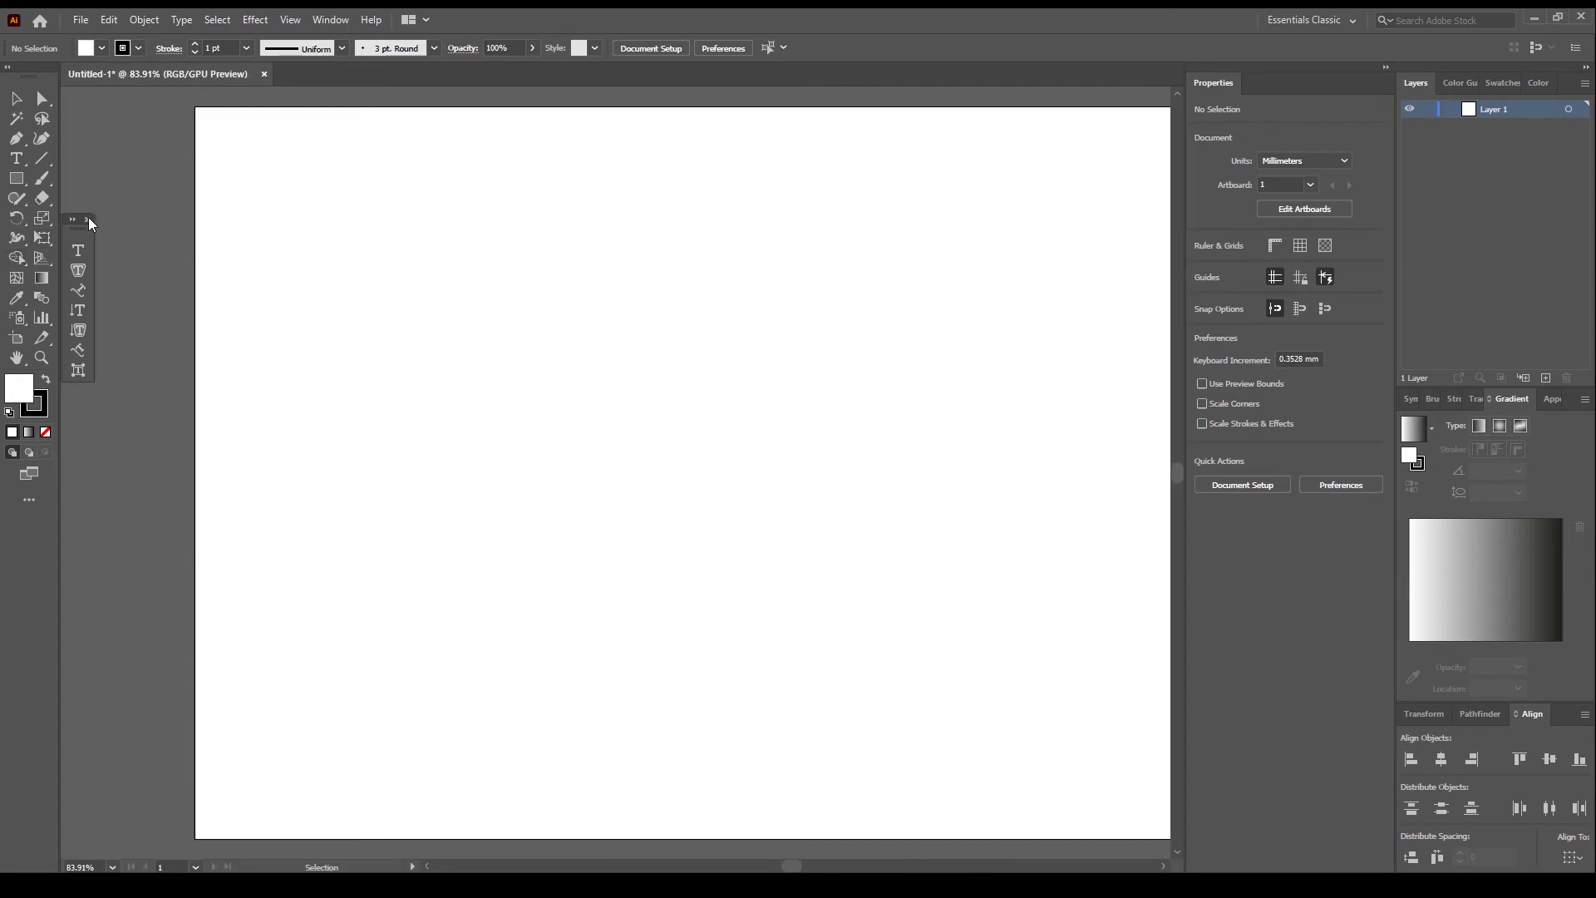
click(87, 220)
click(325, 18)
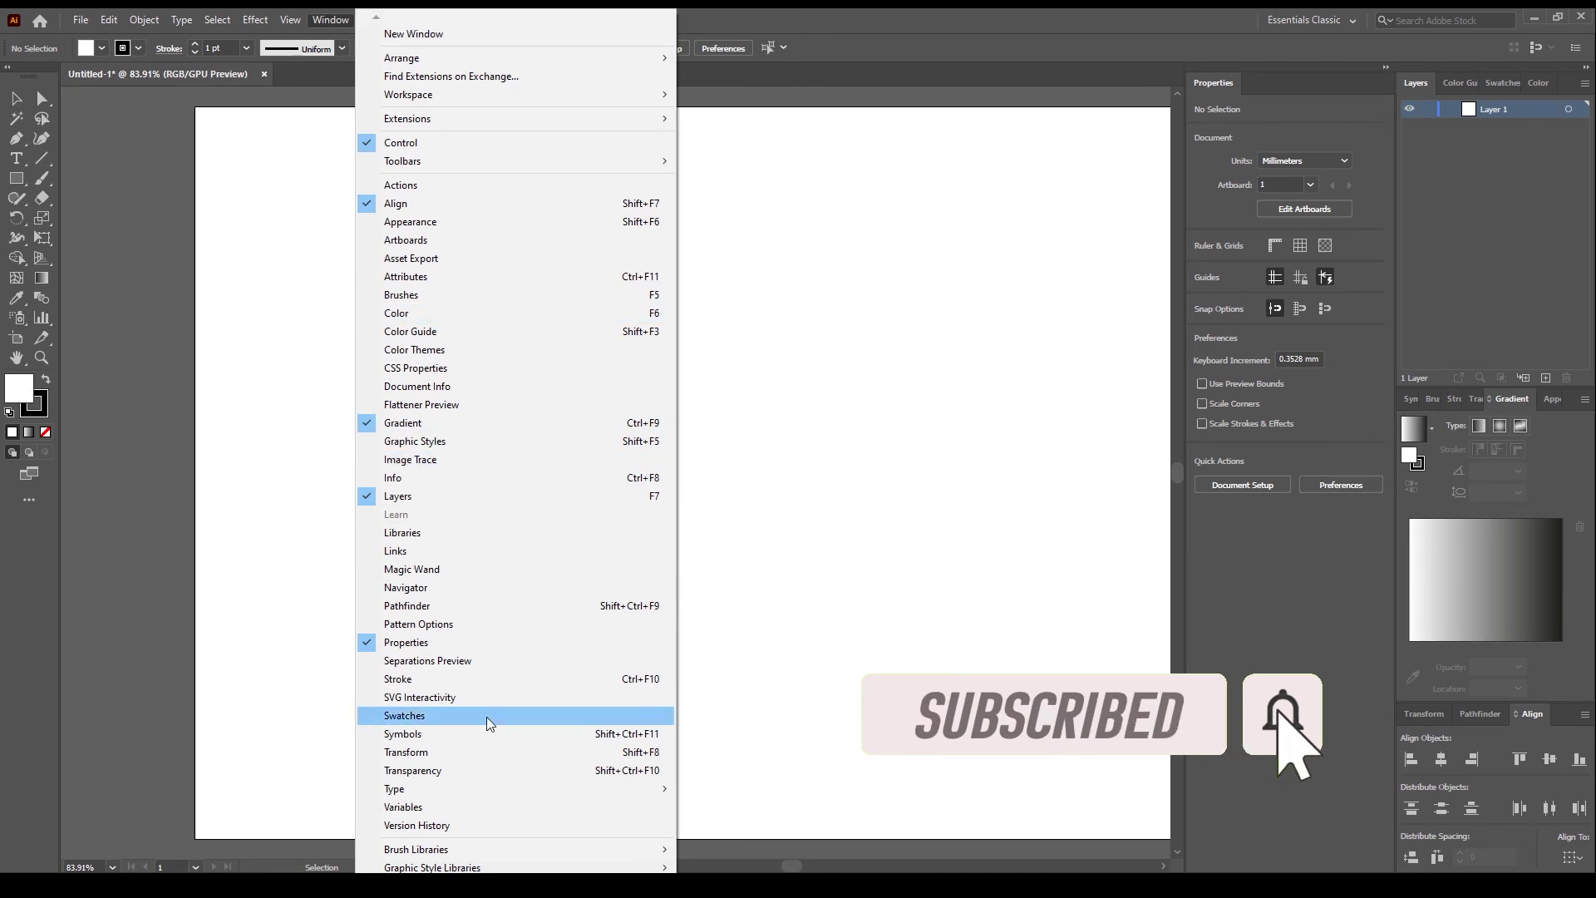
click(862, 607)
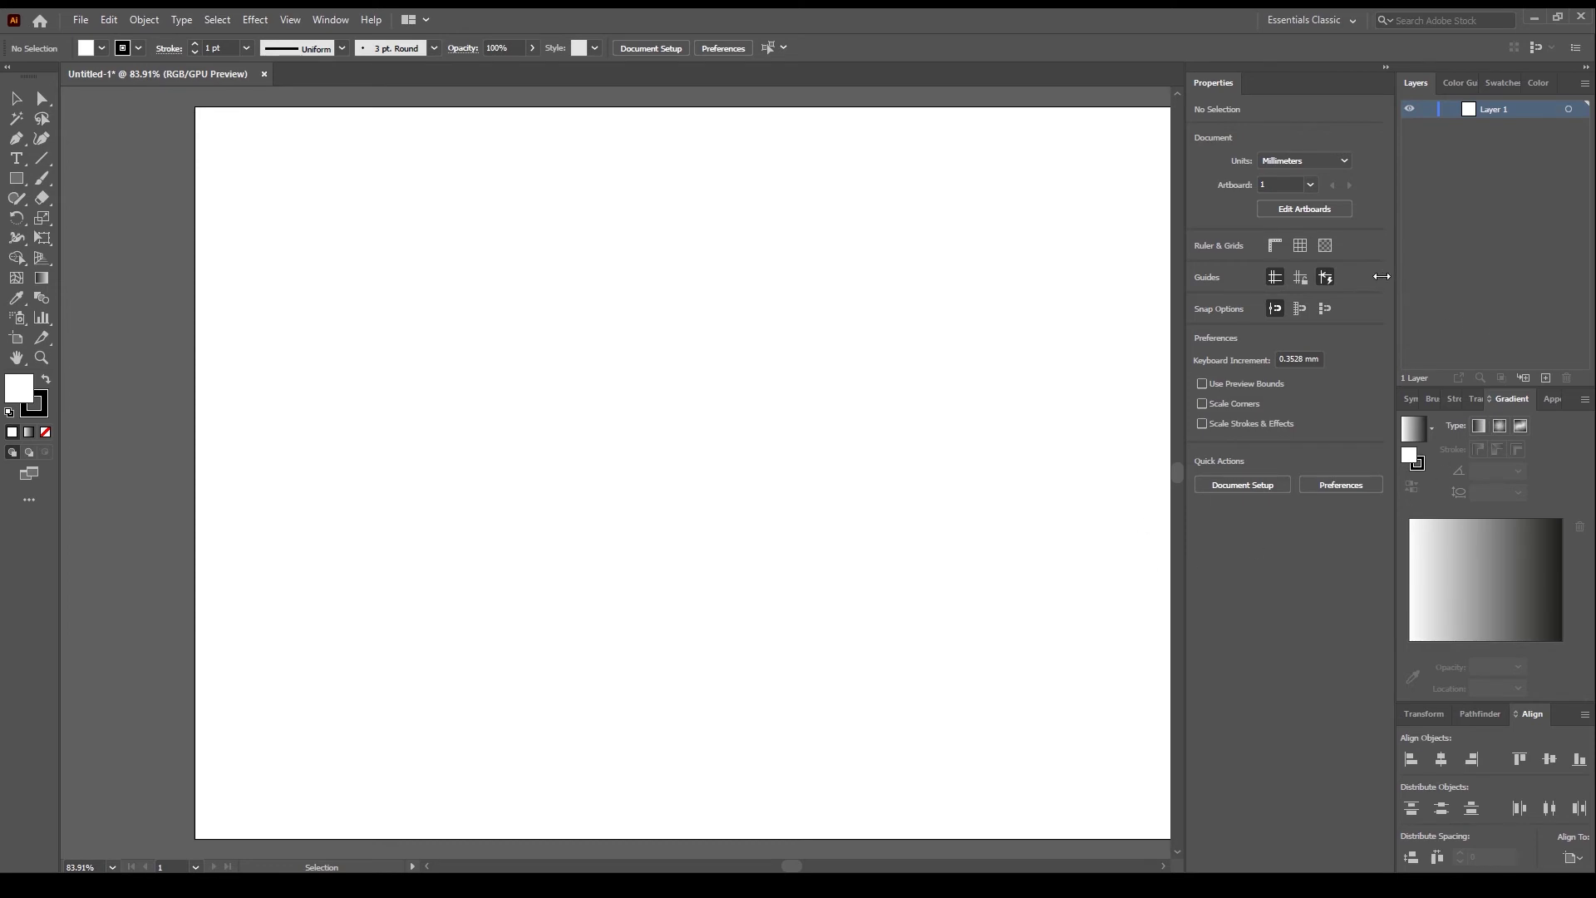
mouse_move(1382, 276)
mouse_down()
mouse_move(1247, 278)
mouse_move(1433, 293)
mouse_move(1385, 289)
mouse_up()
mouse_move(1447, 389)
mouse_down()
mouse_move(1443, 337)
mouse_move(1441, 406)
mouse_up()
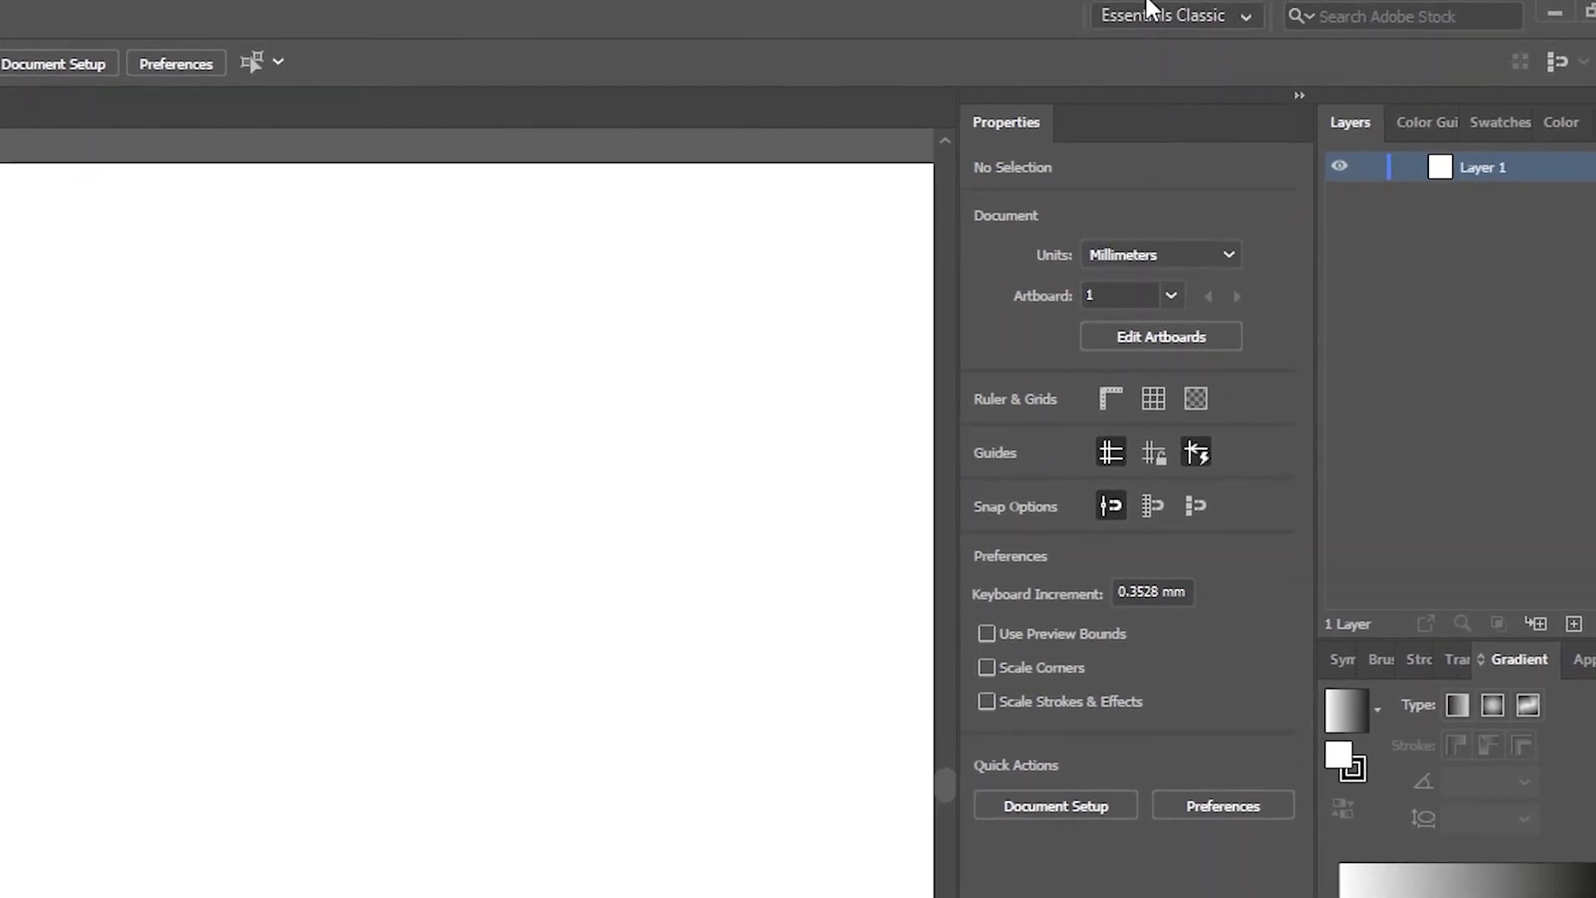
Save the current panel layout as a new workspace named Untitled Workspace 1
click(1180, 12)
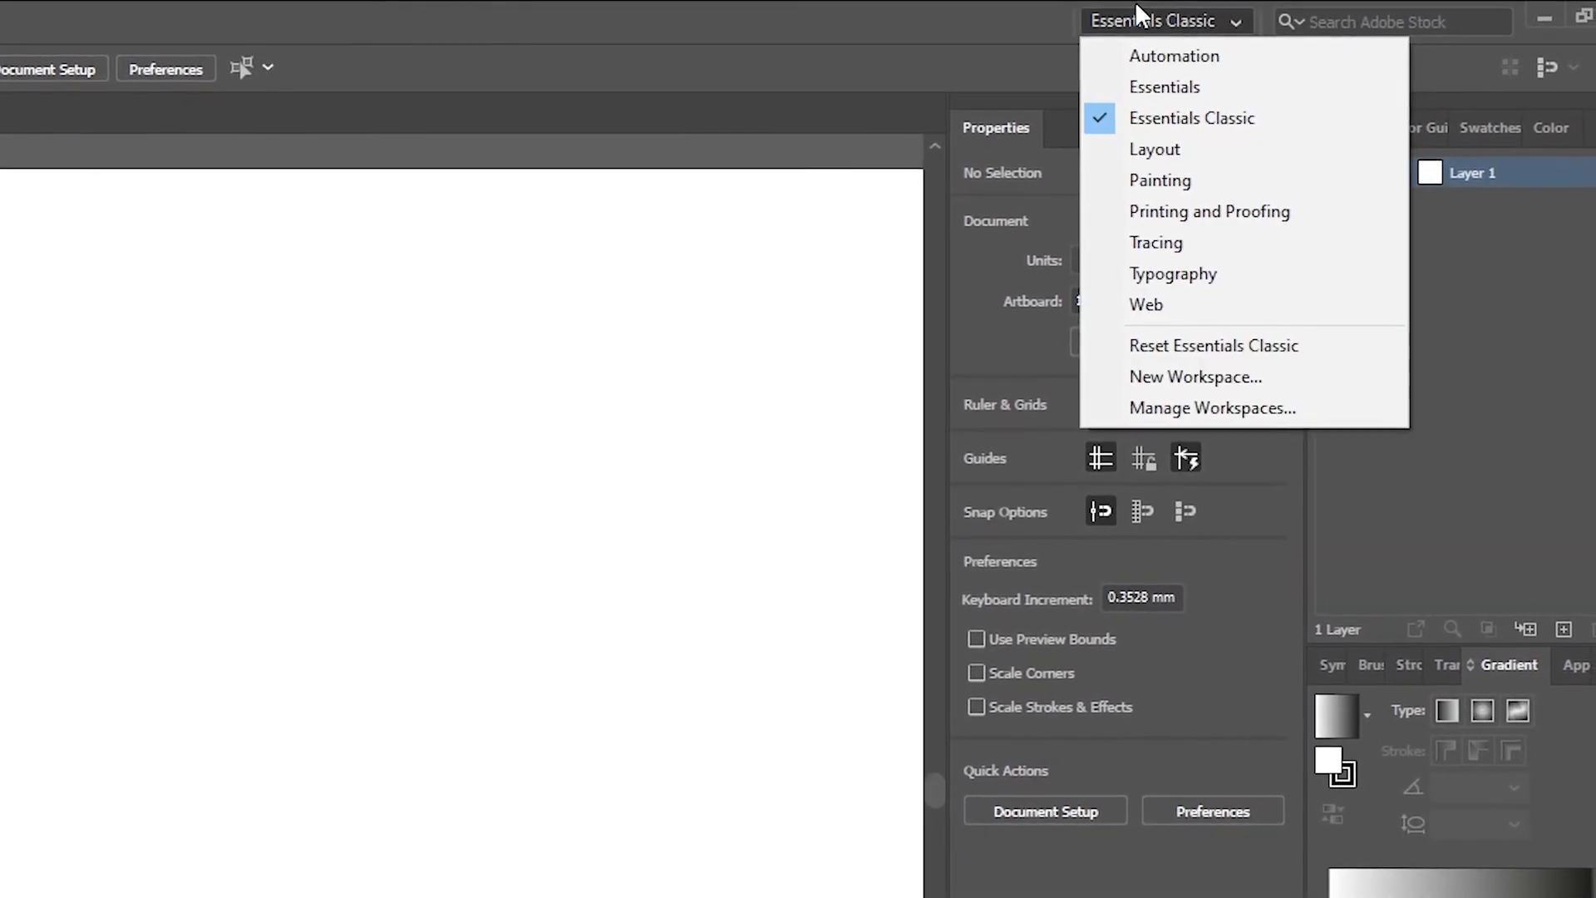
click(1294, 376)
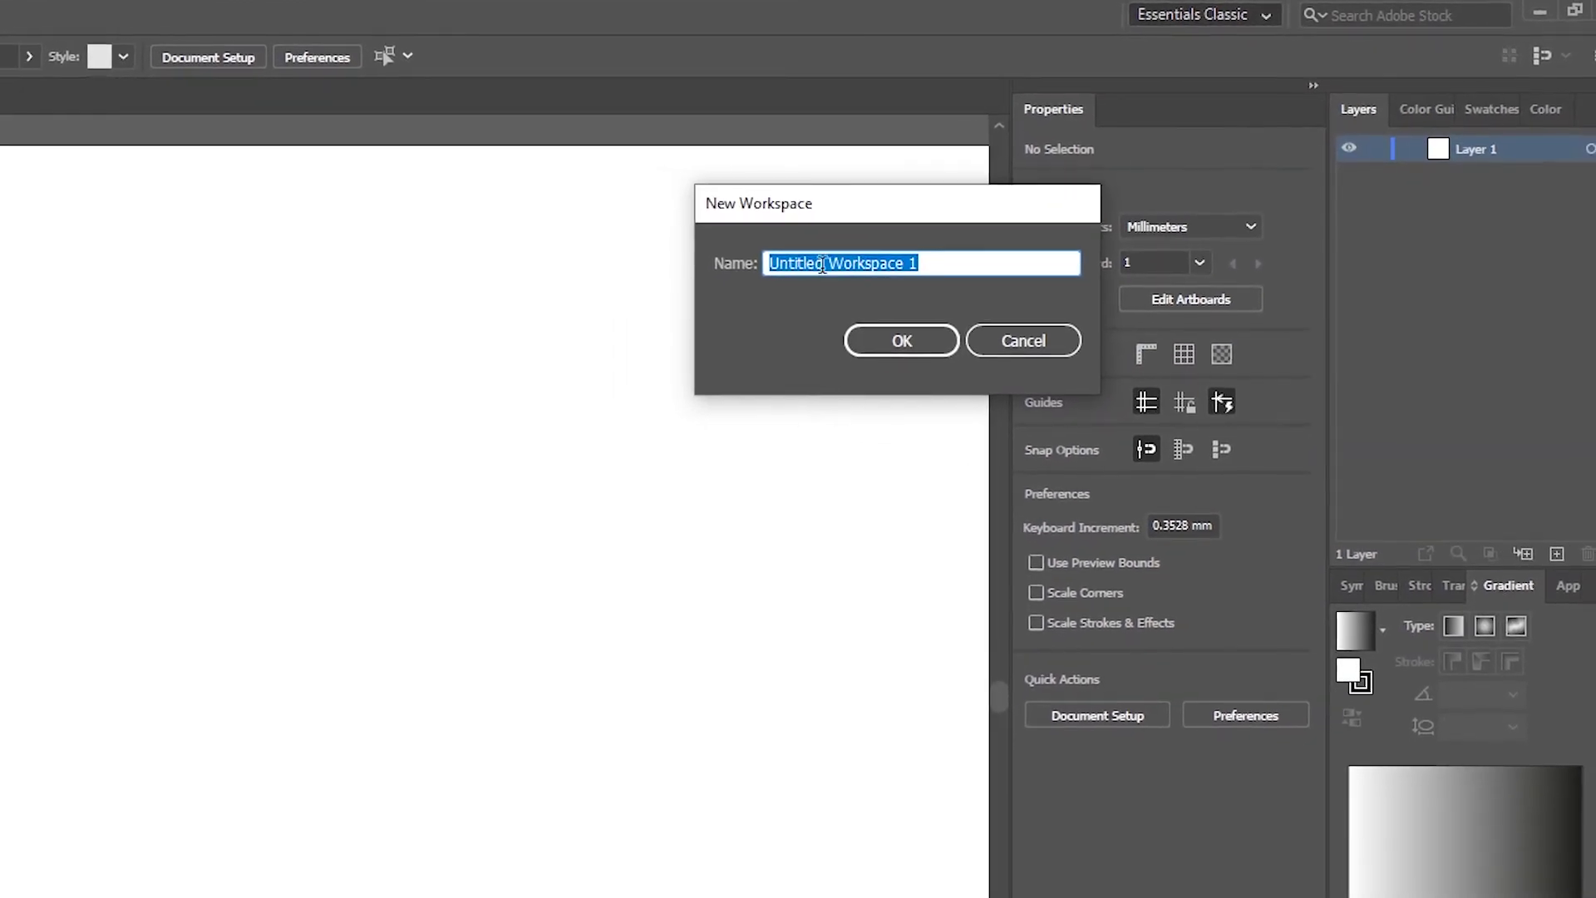
click(869, 359)
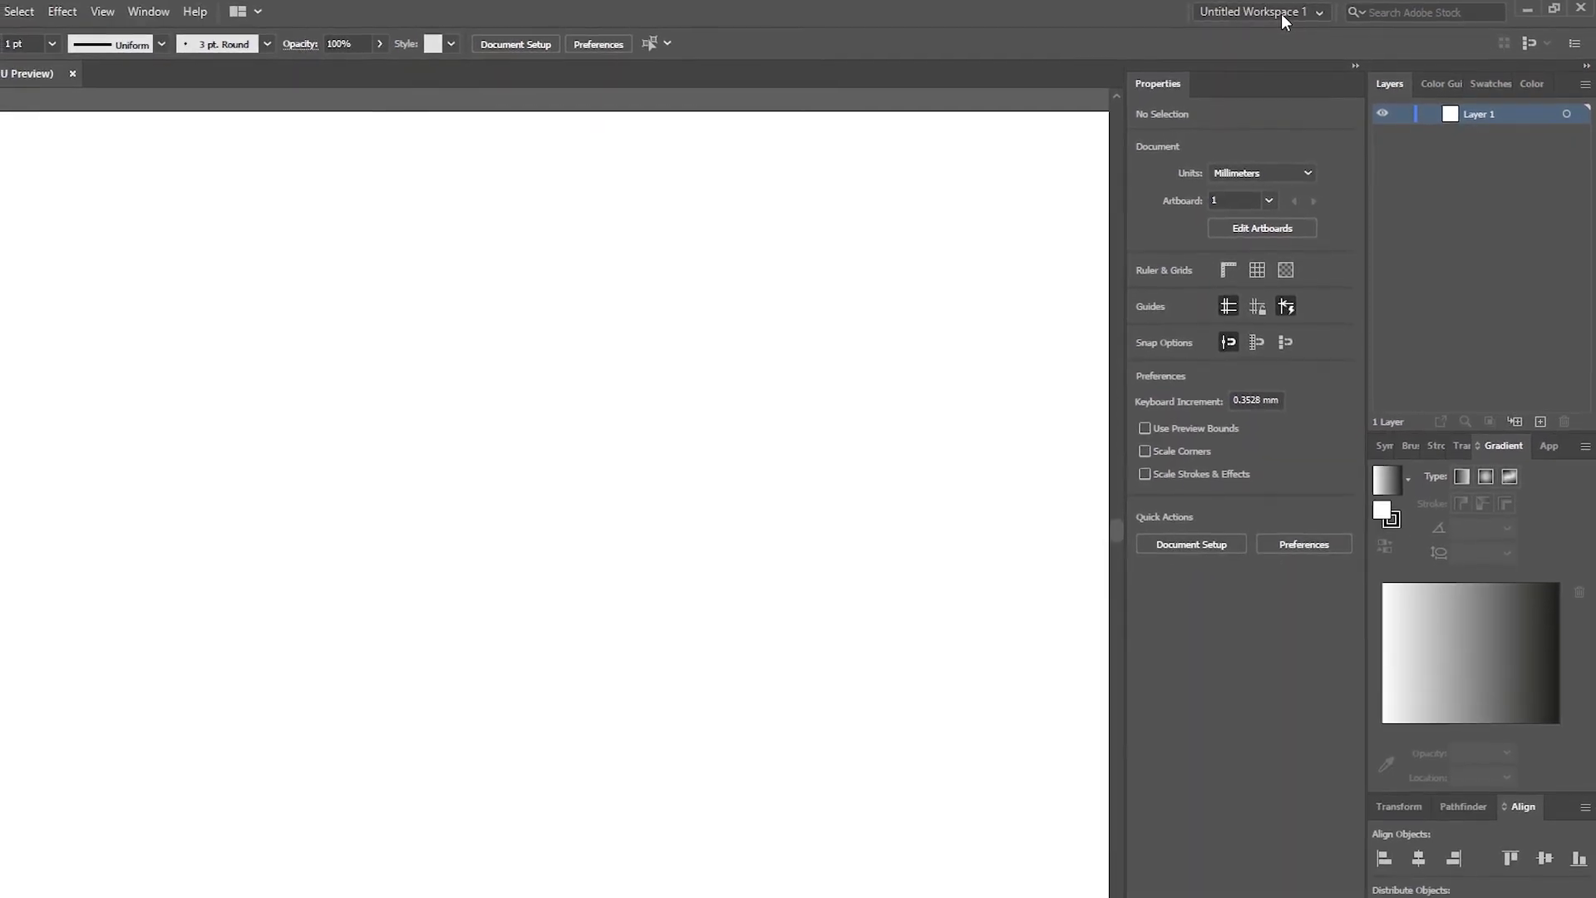
Switch to the Essentials Classic workspace, on to Painting, and back to Untitled Workspace 1
click(1285, 11)
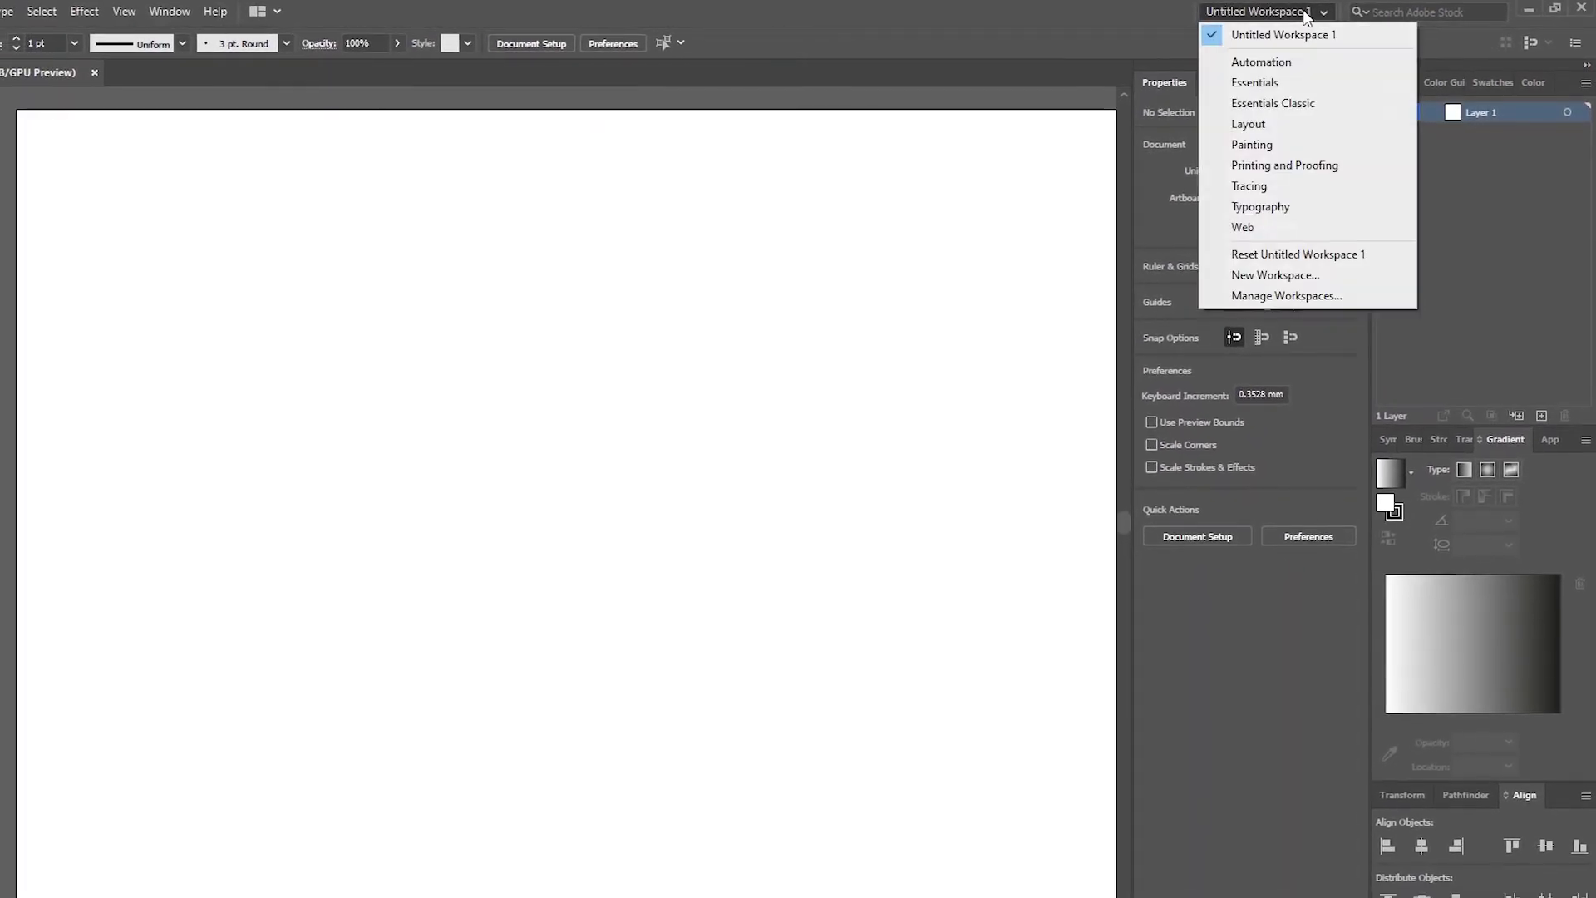
click(1315, 99)
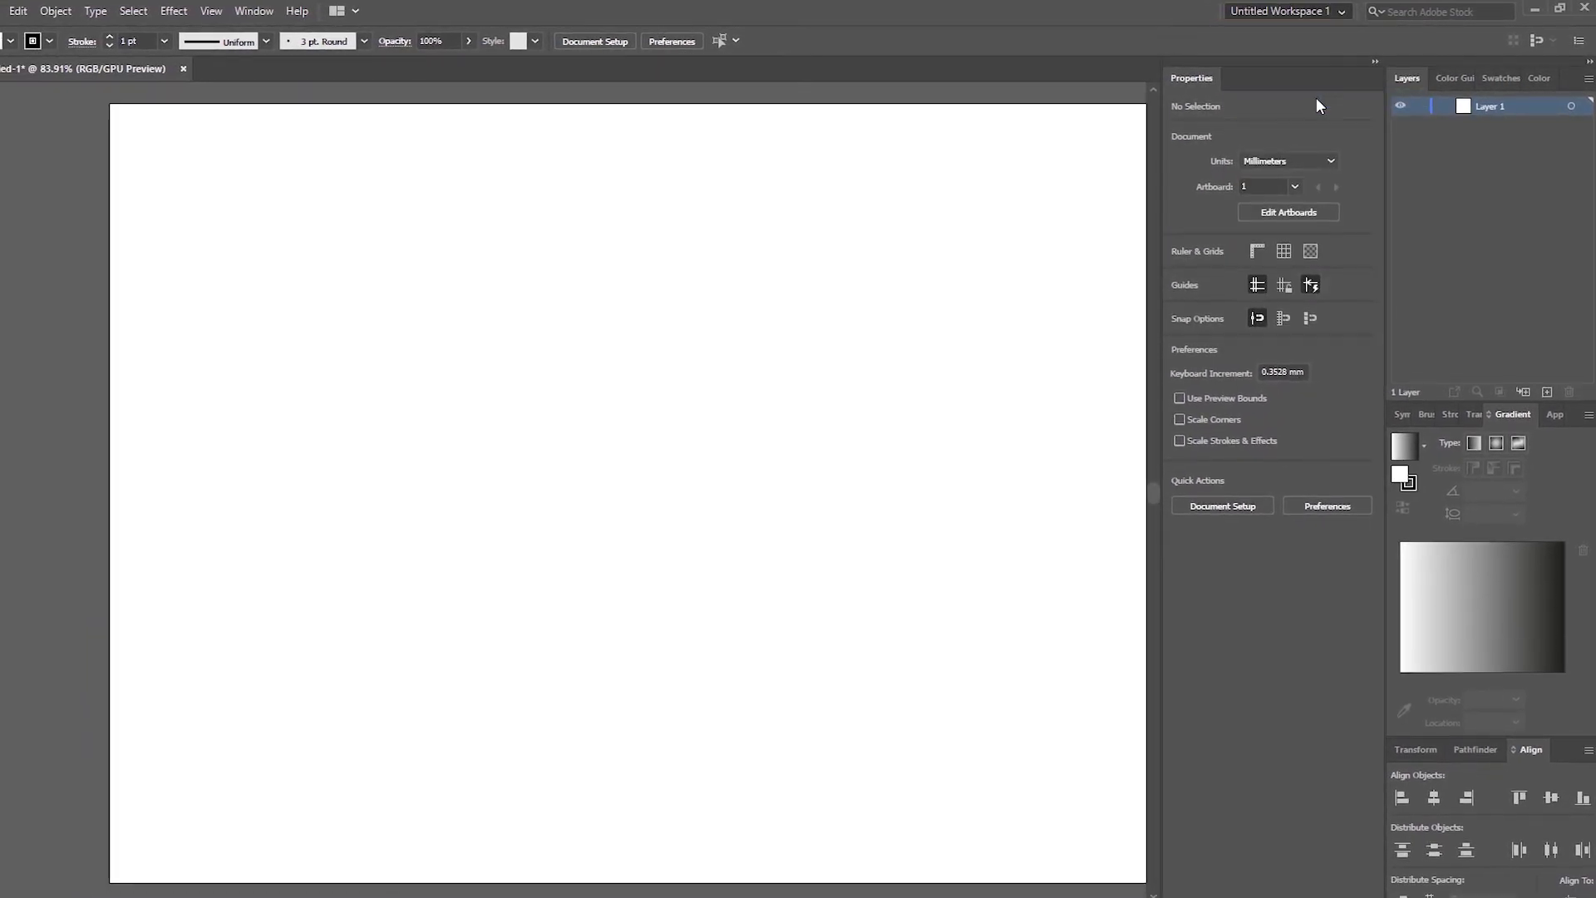
click(1273, 13)
click(1347, 134)
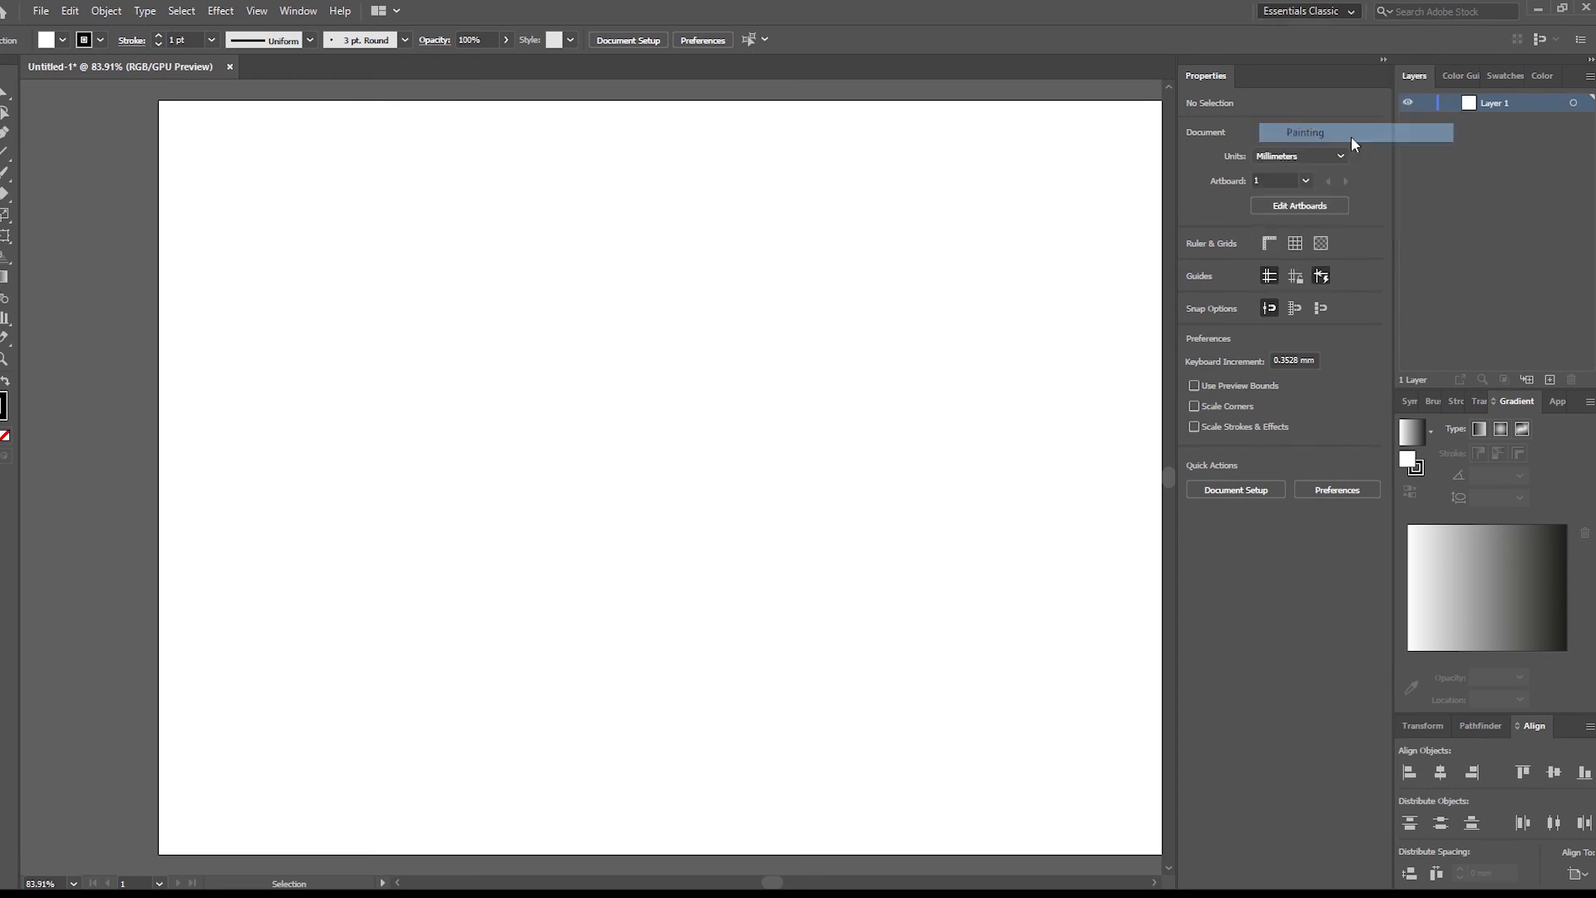
click(1338, 10)
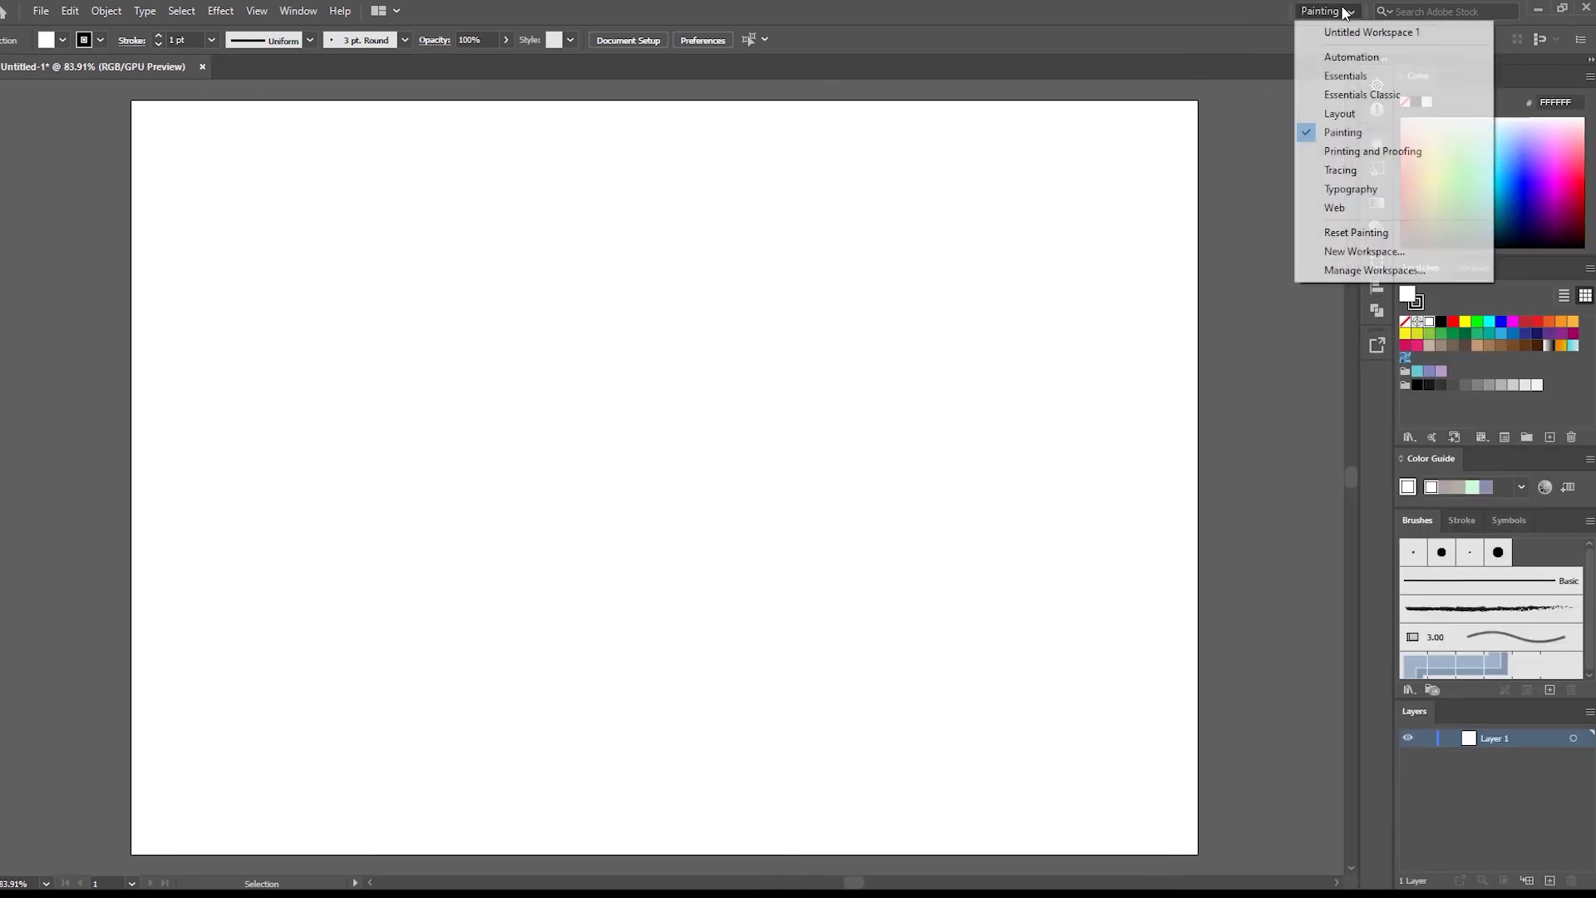
click(1405, 33)
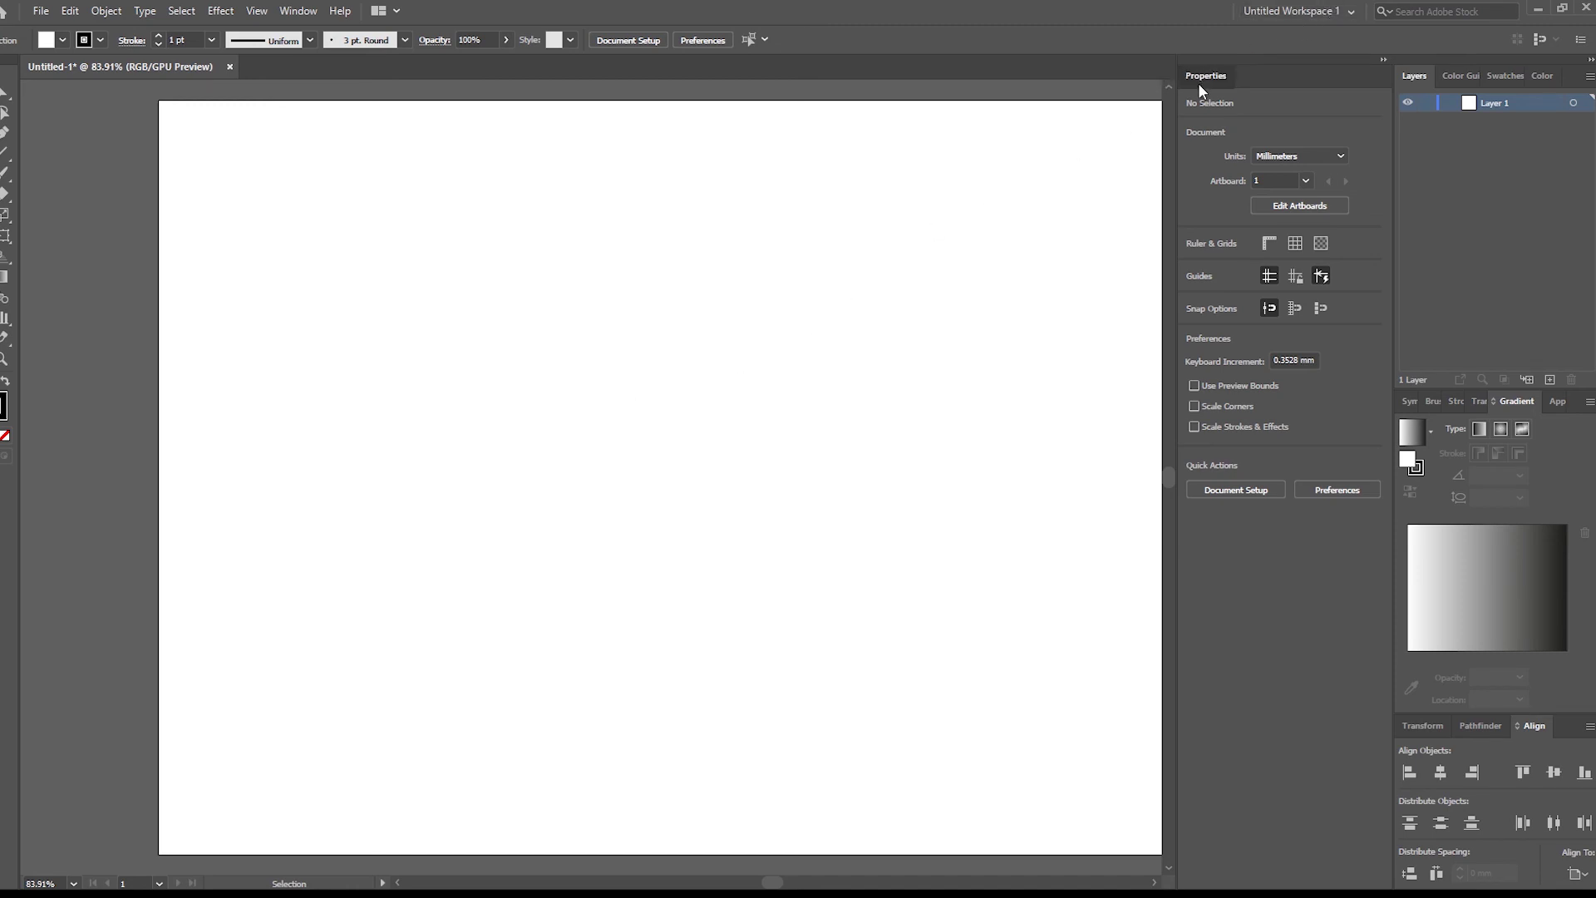
Undock and close the Properties panel, and restore the saved layout by resetting Untitled Workspace 1
drag(1198, 83, 903, 131)
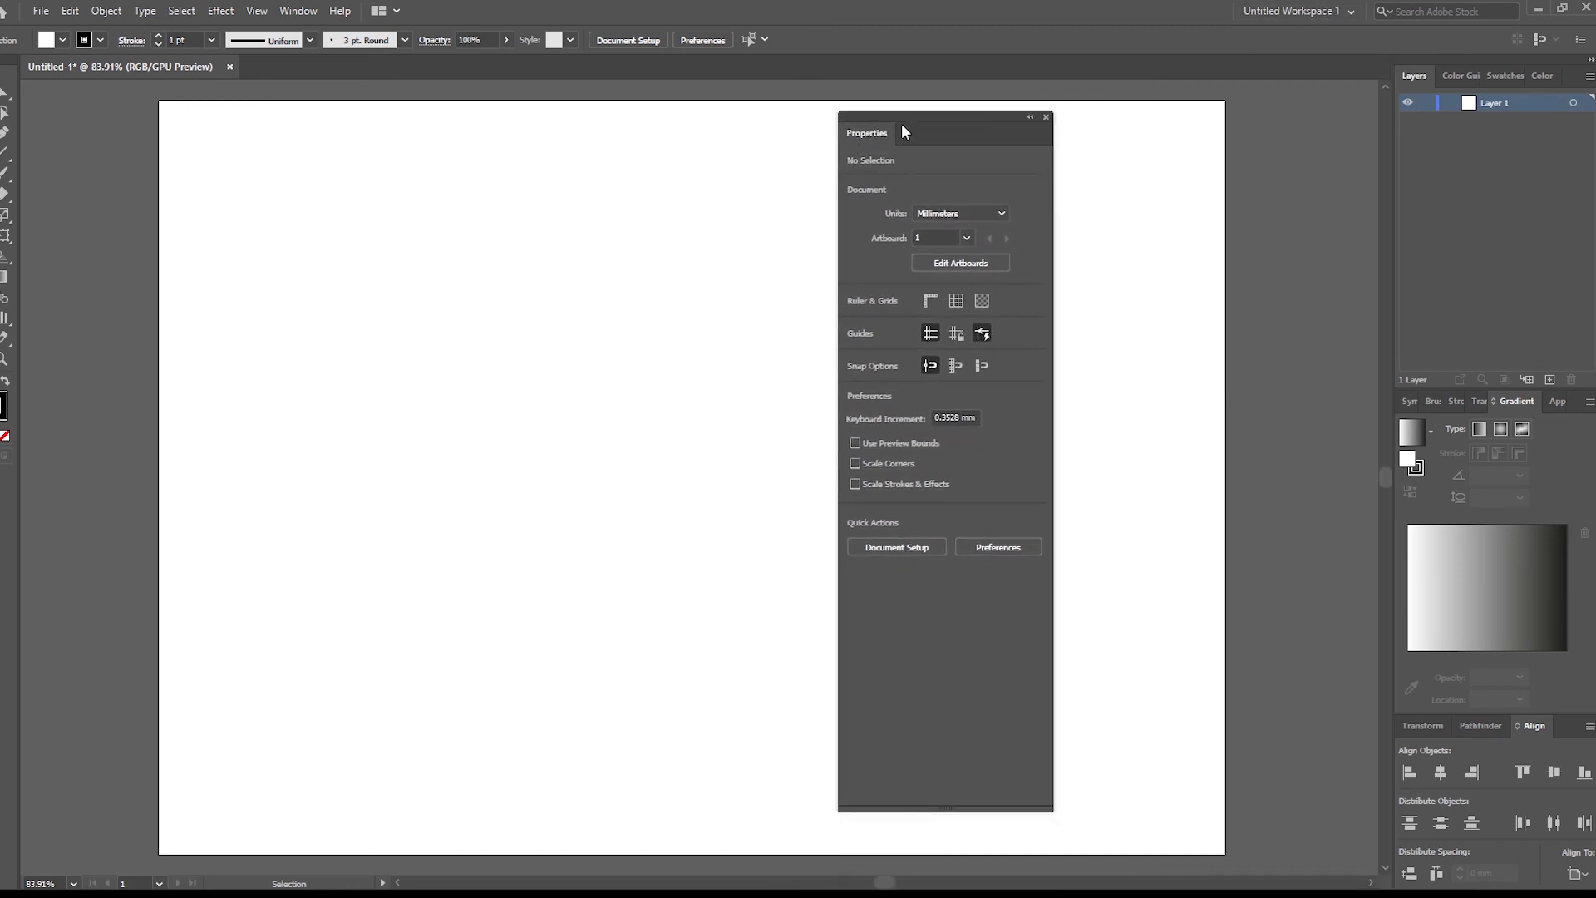
click(1046, 117)
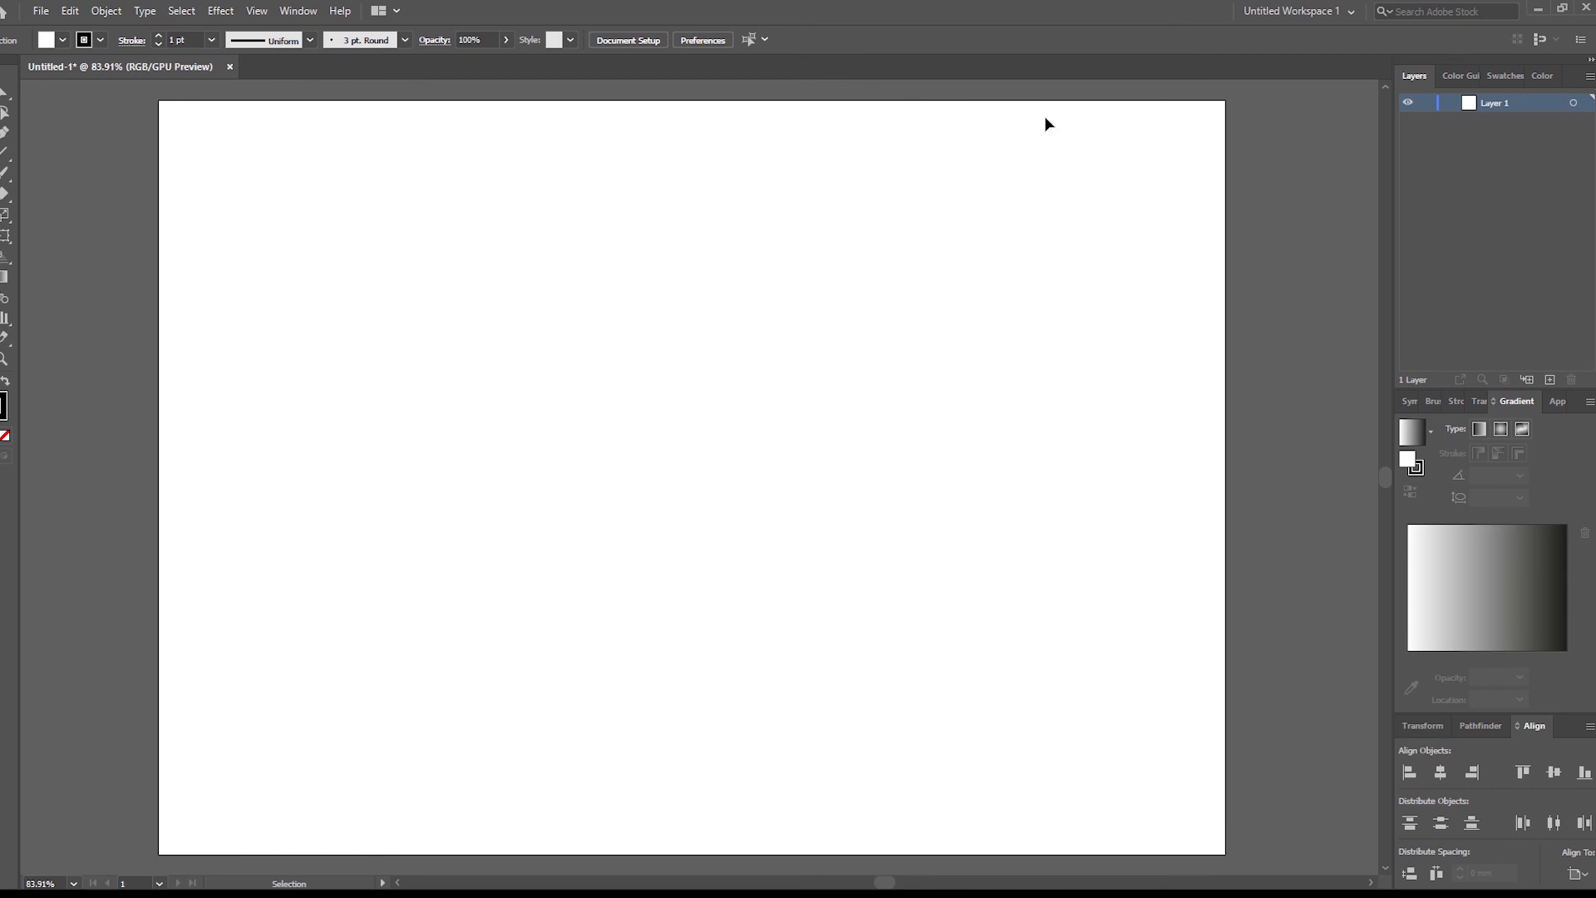
click(1322, 13)
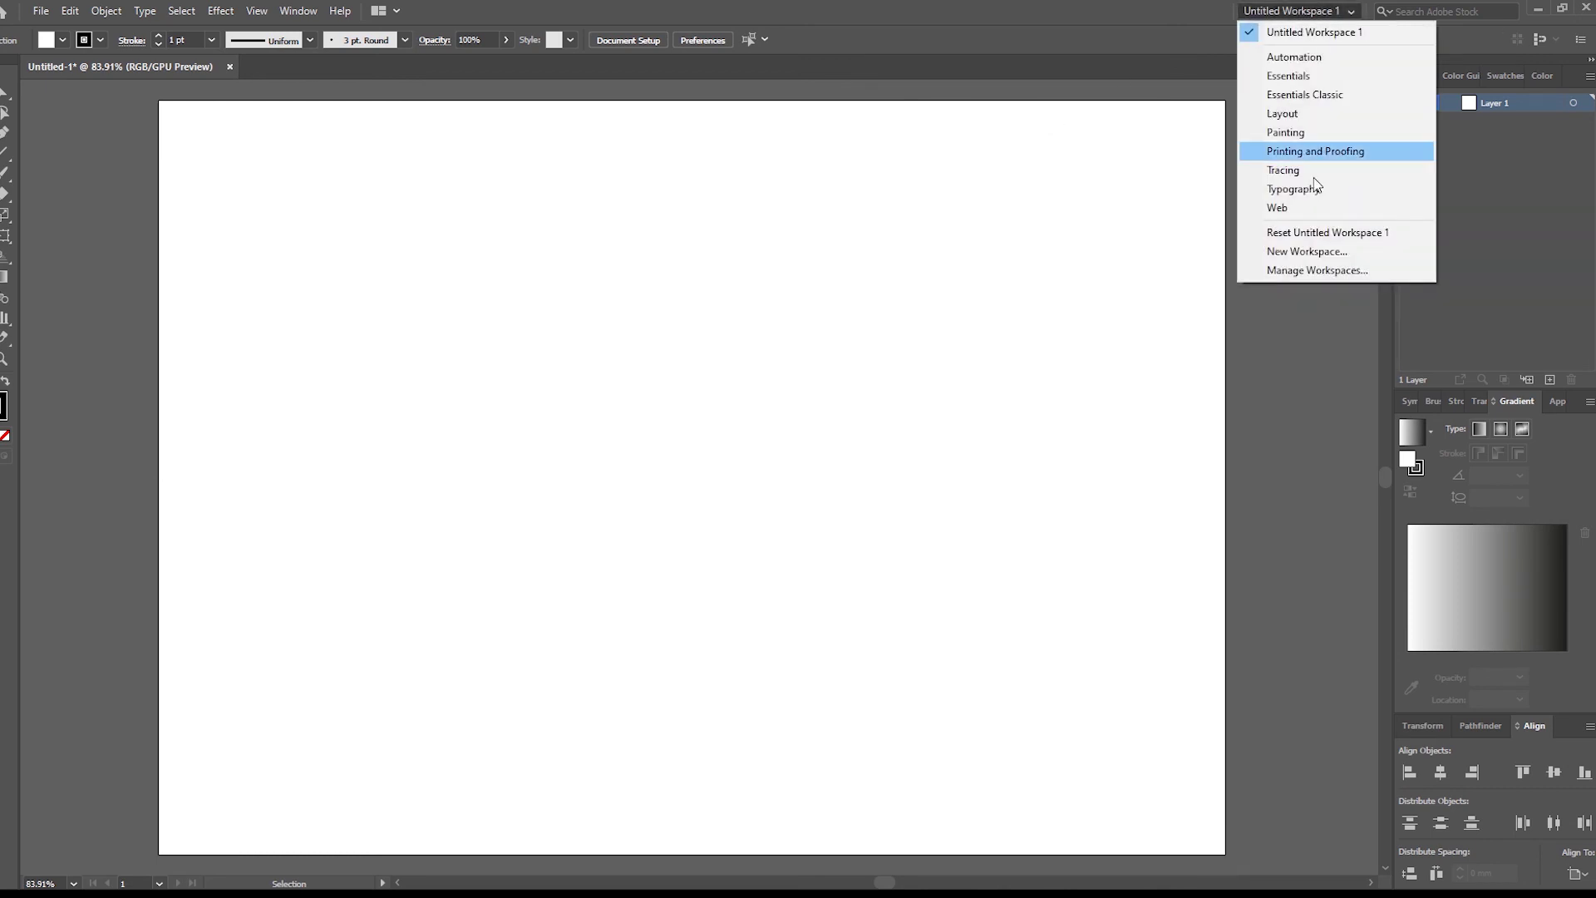
click(1345, 233)
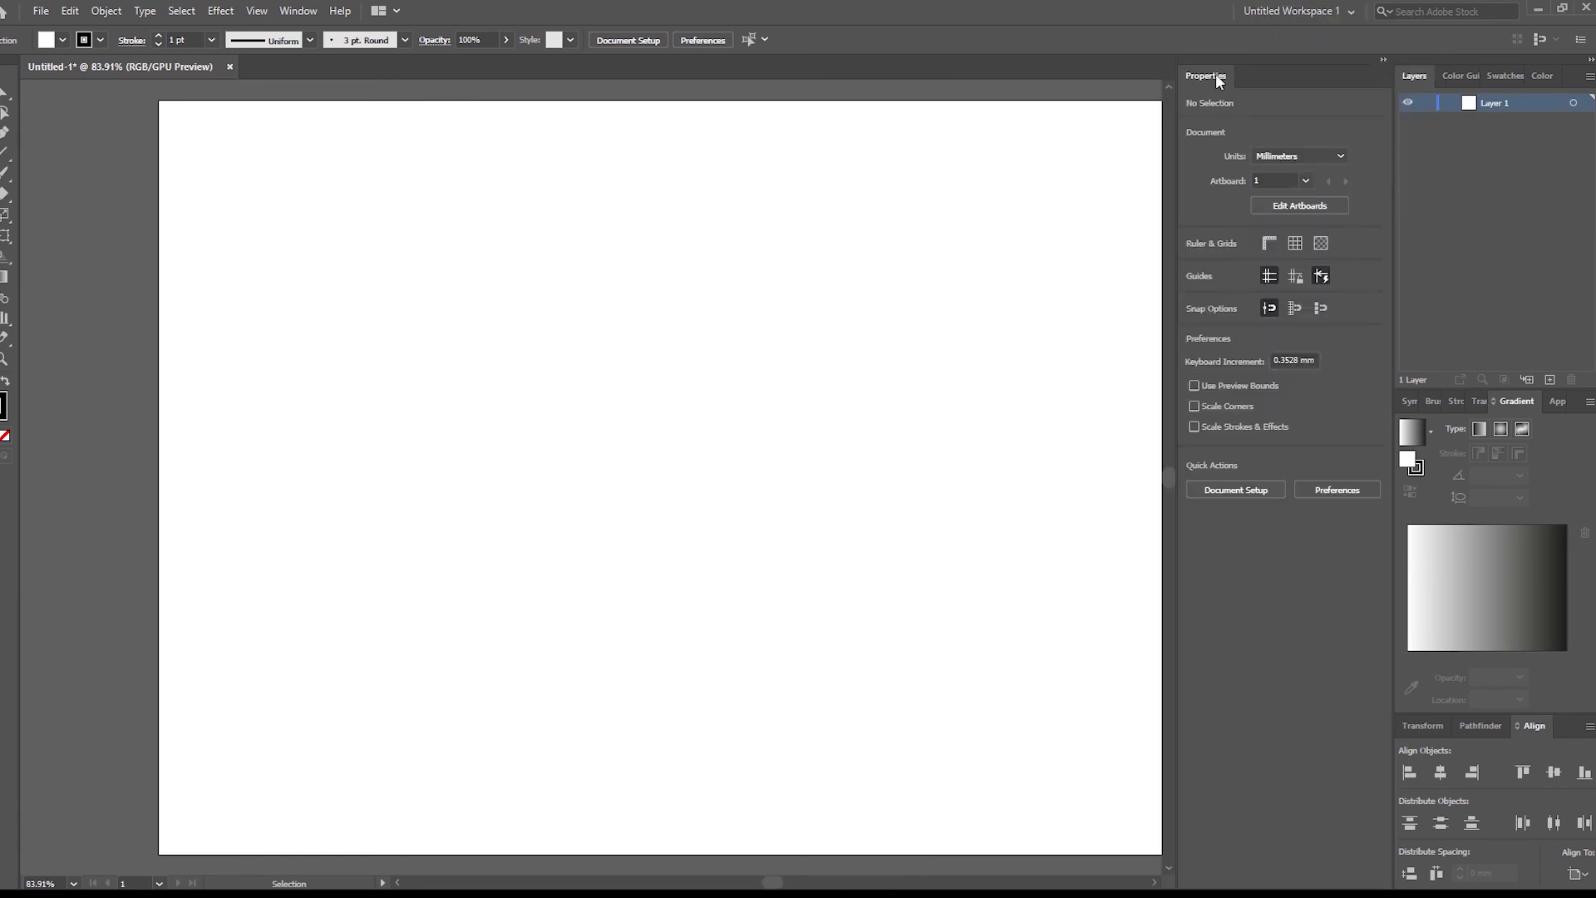
Pull the Properties panel out of its docked column and close it
drag(1215, 74, 852, 66)
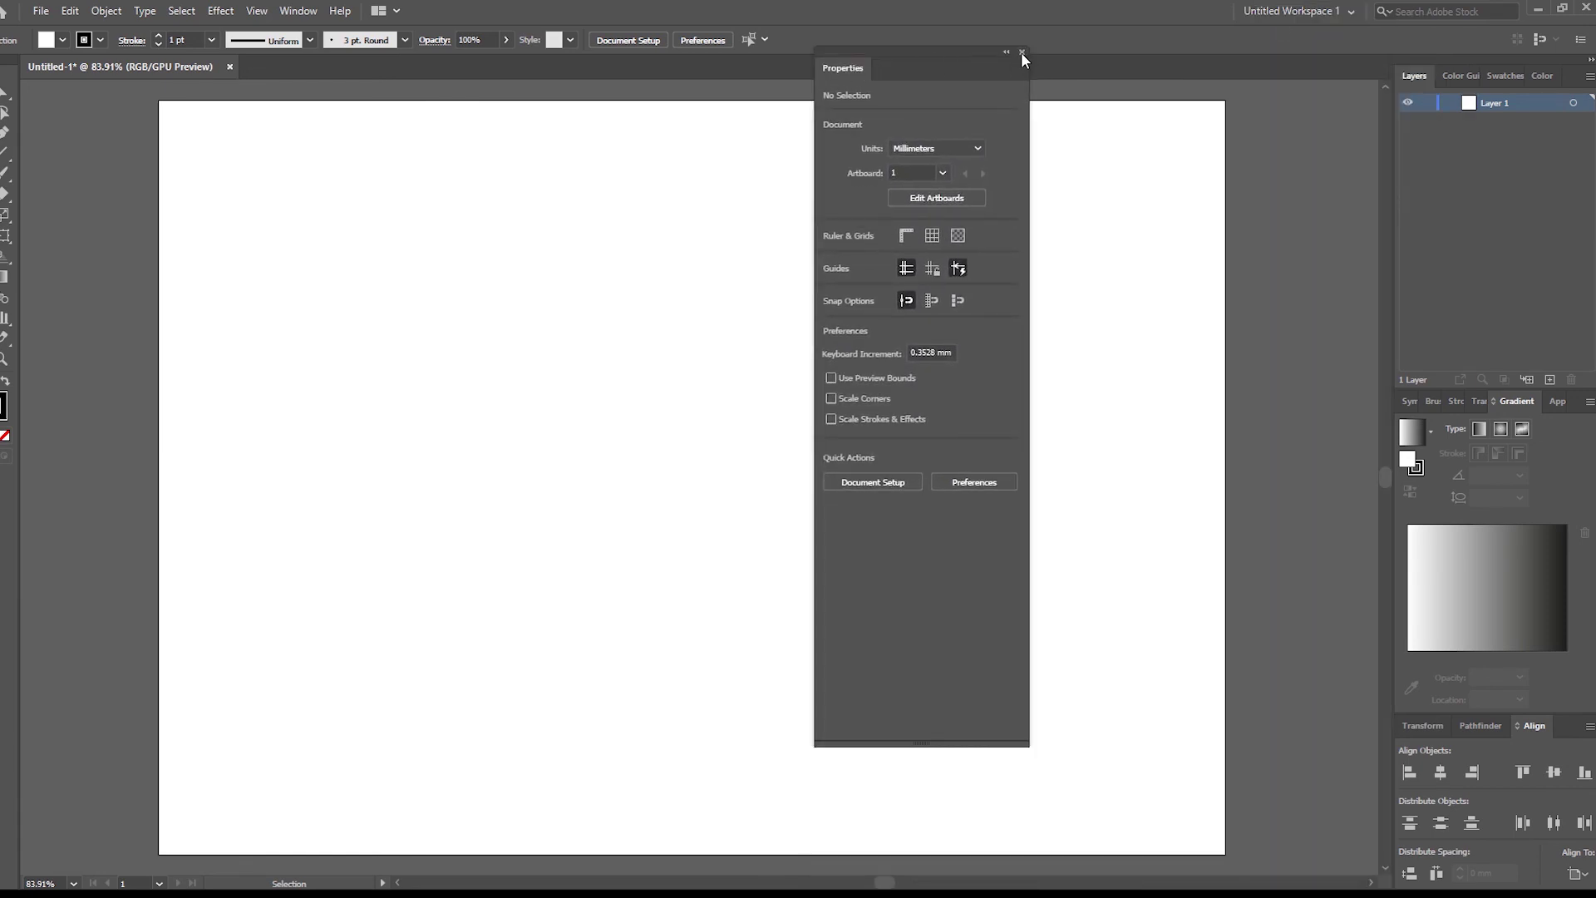
click(1022, 52)
Open the workspace management dialog, select Untitled Workspace 1 in the list, and accept without renaming or deleting it
click(1296, 11)
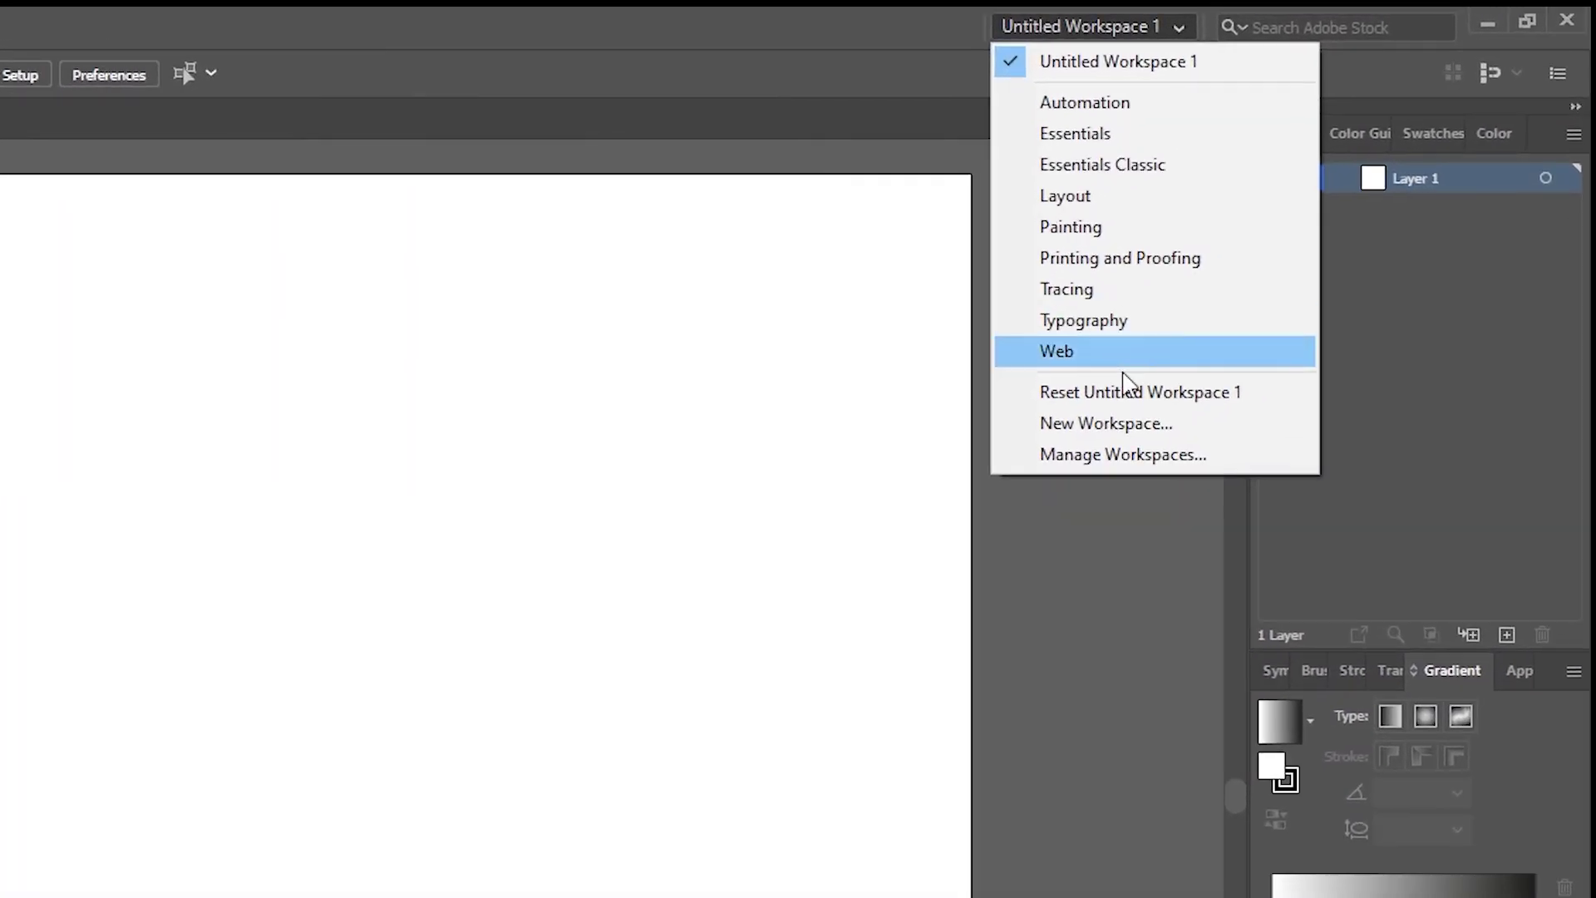
click(1185, 453)
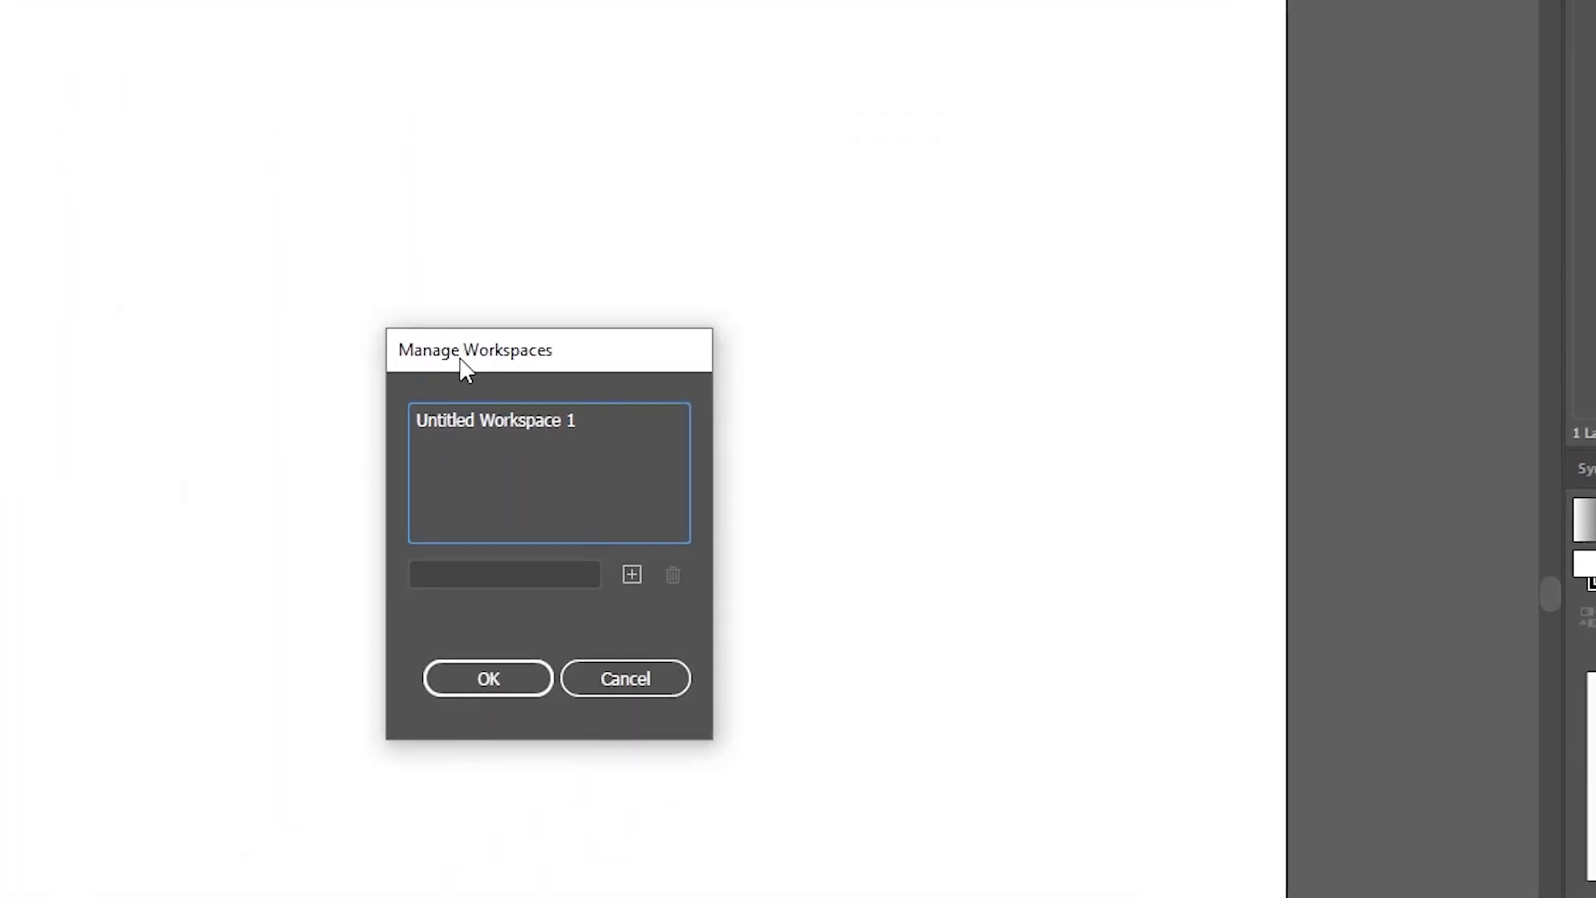
click(504, 421)
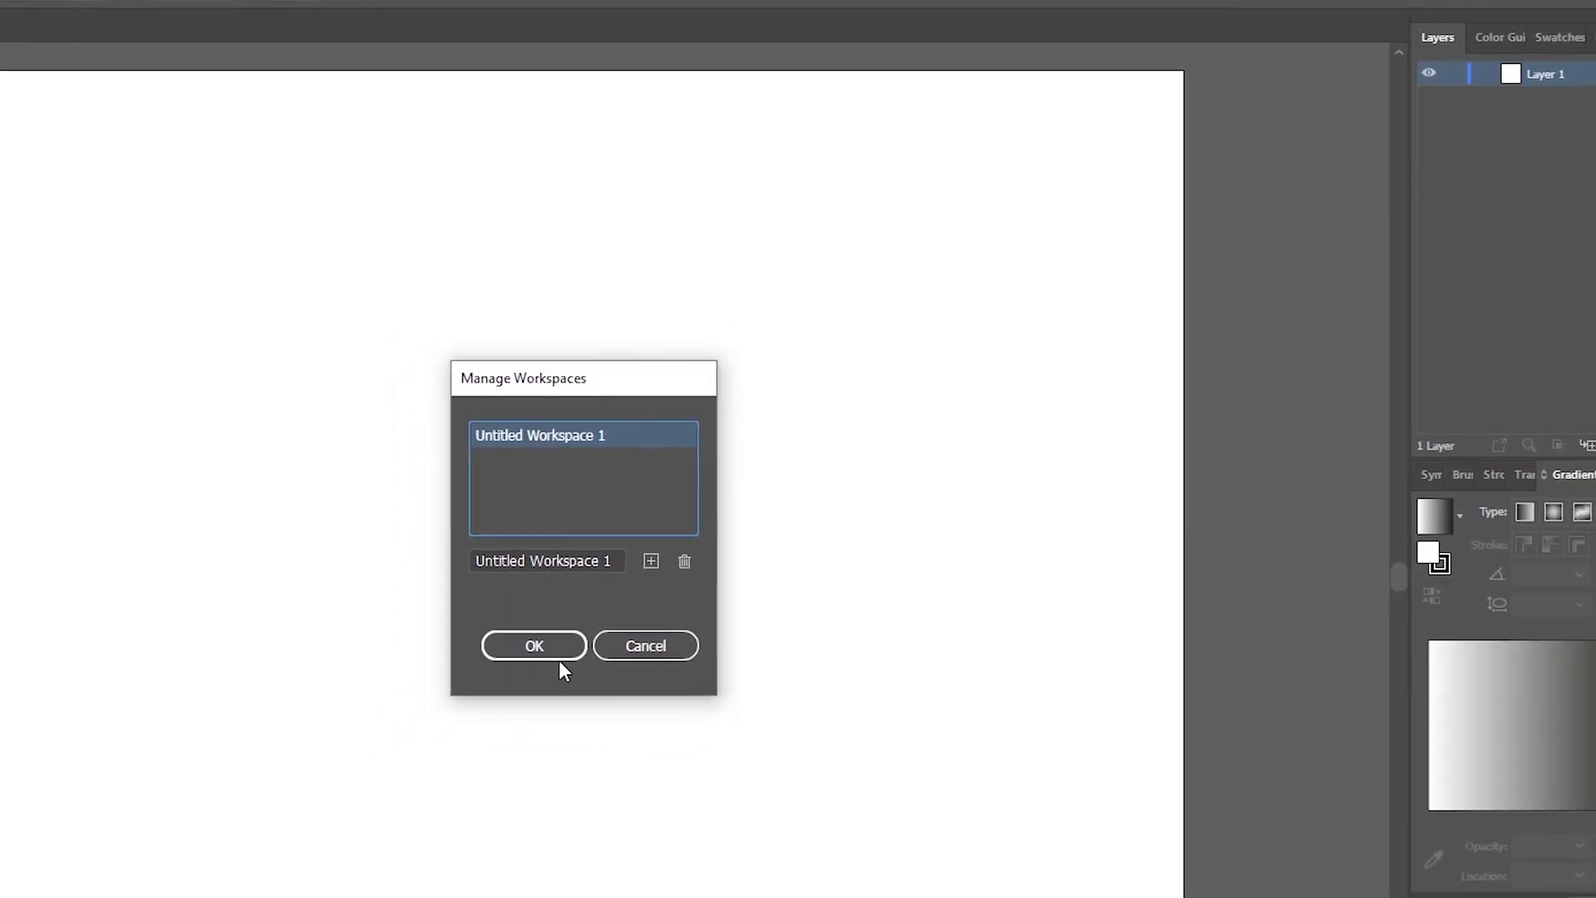
click(570, 647)
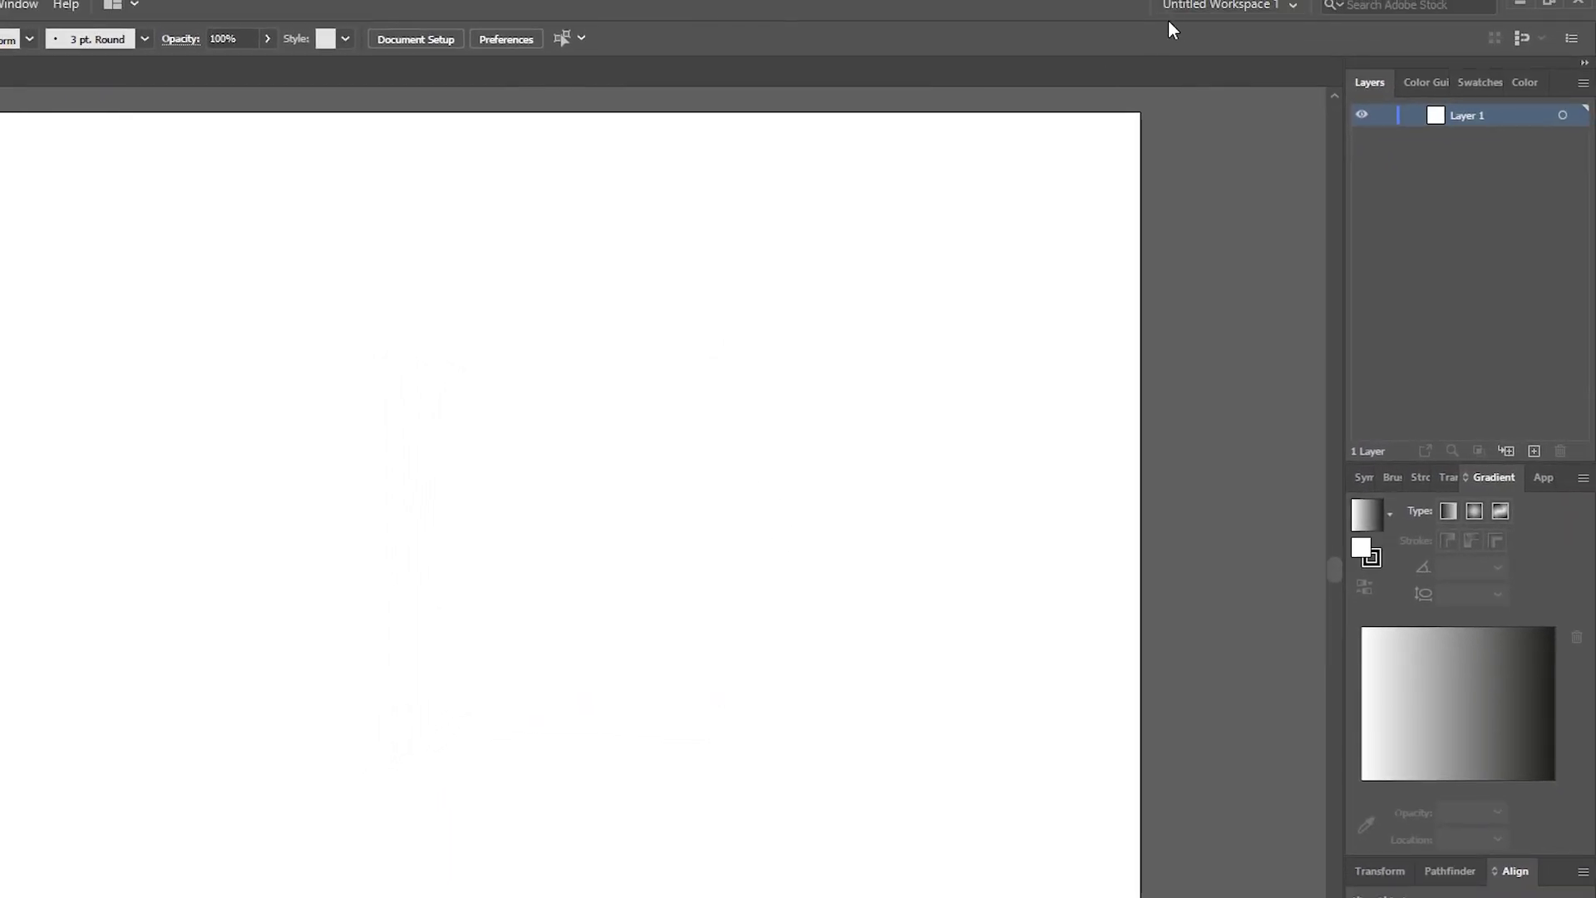
Switch to the Tracing workspace and return to Untitled Workspace 1
click(1213, 8)
click(1244, 199)
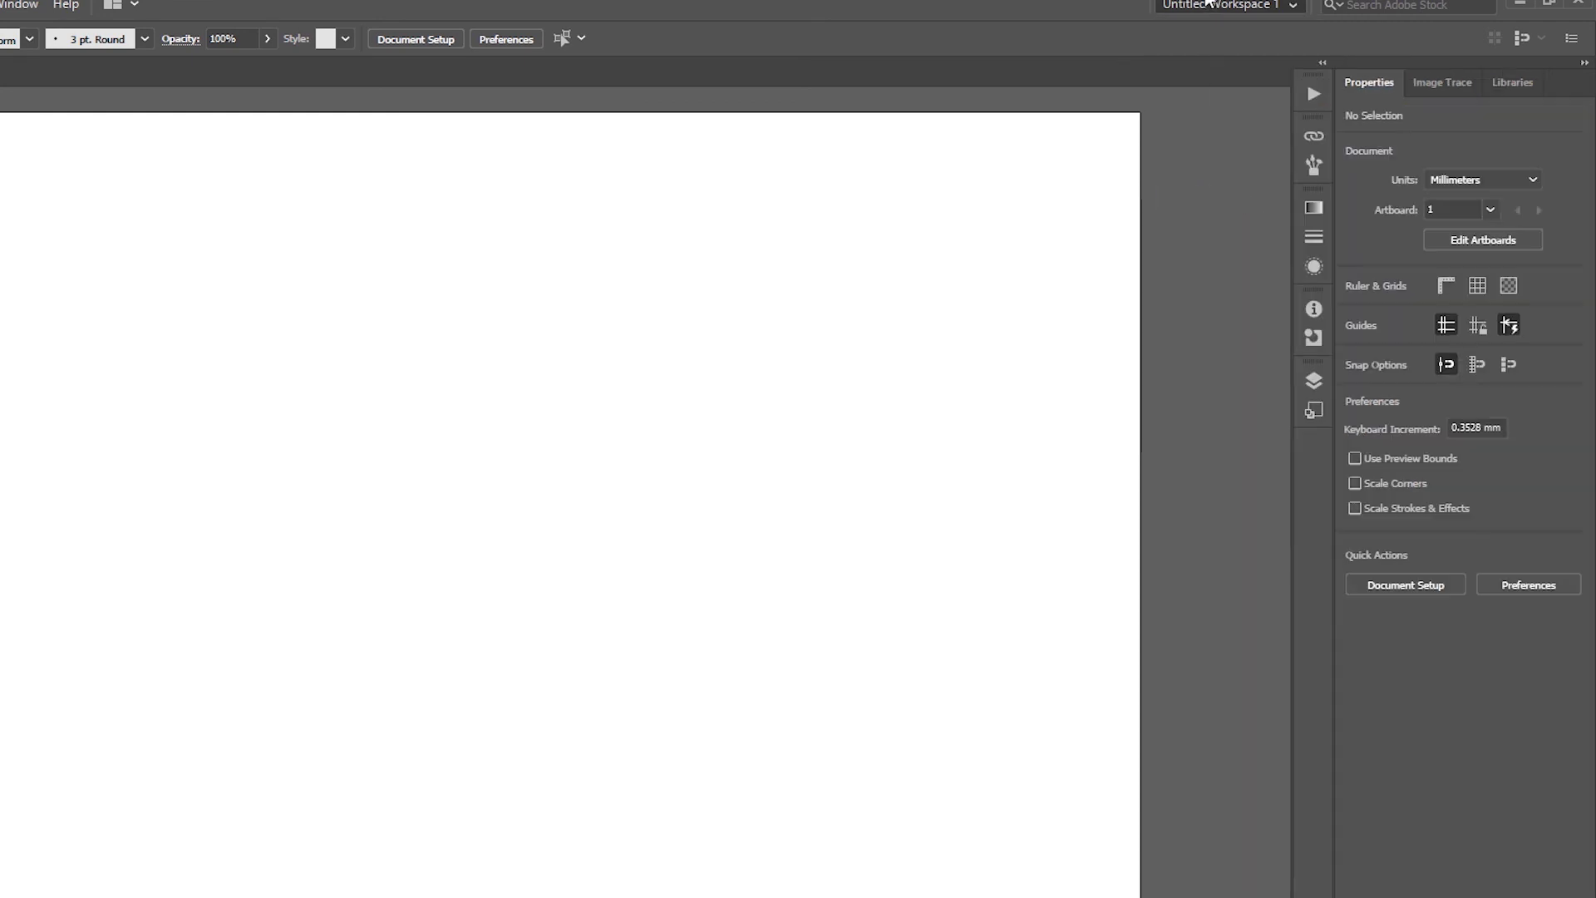
click(1244, 4)
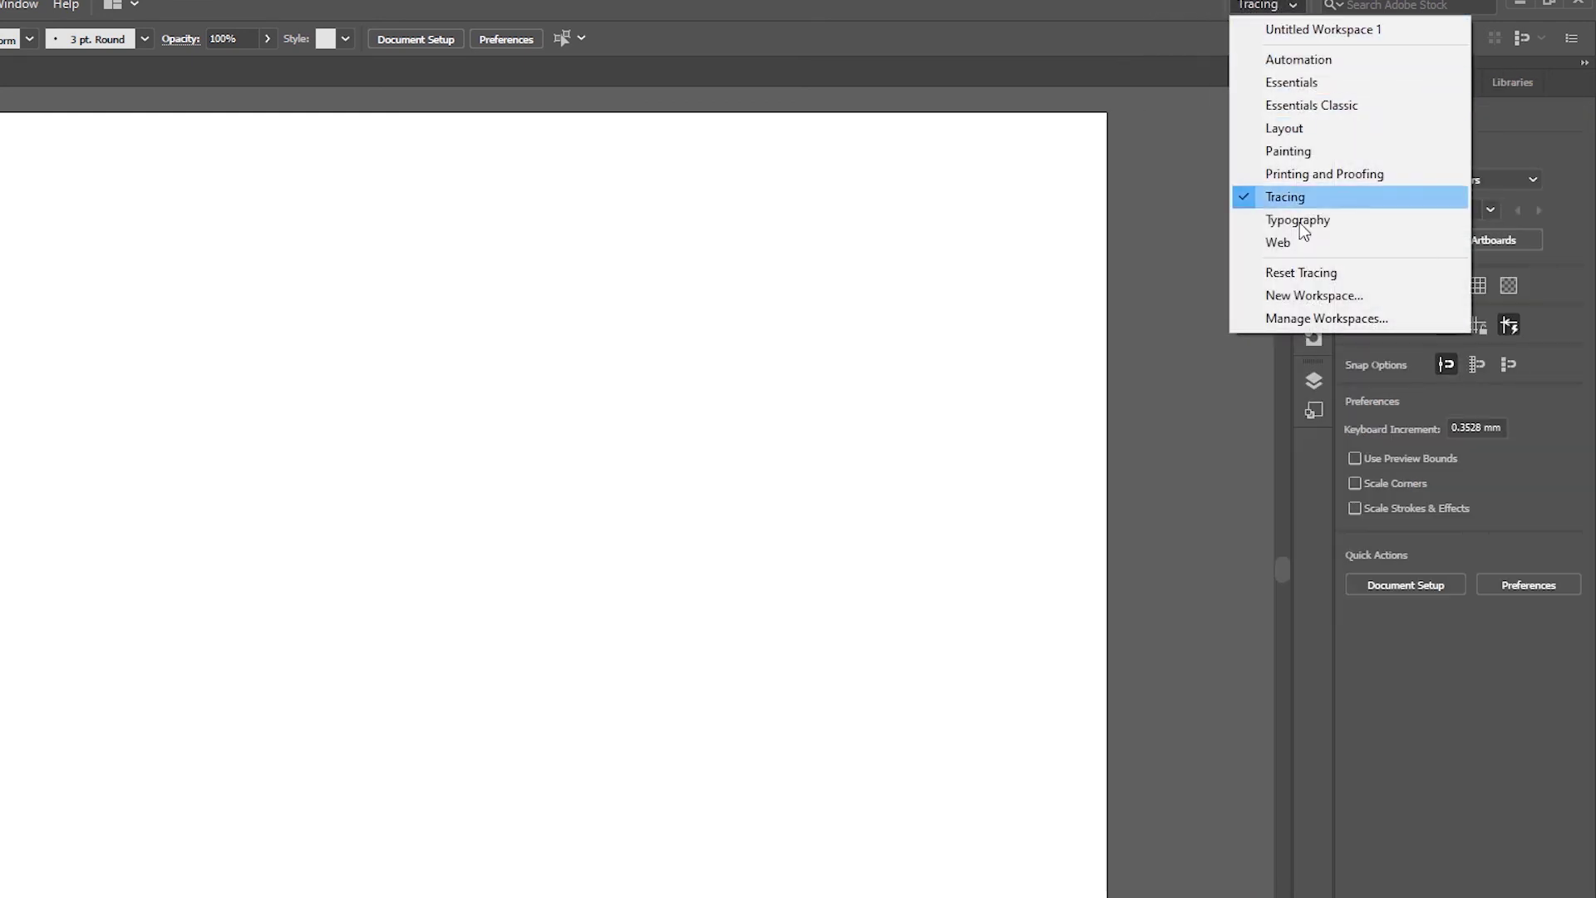
click(1322, 33)
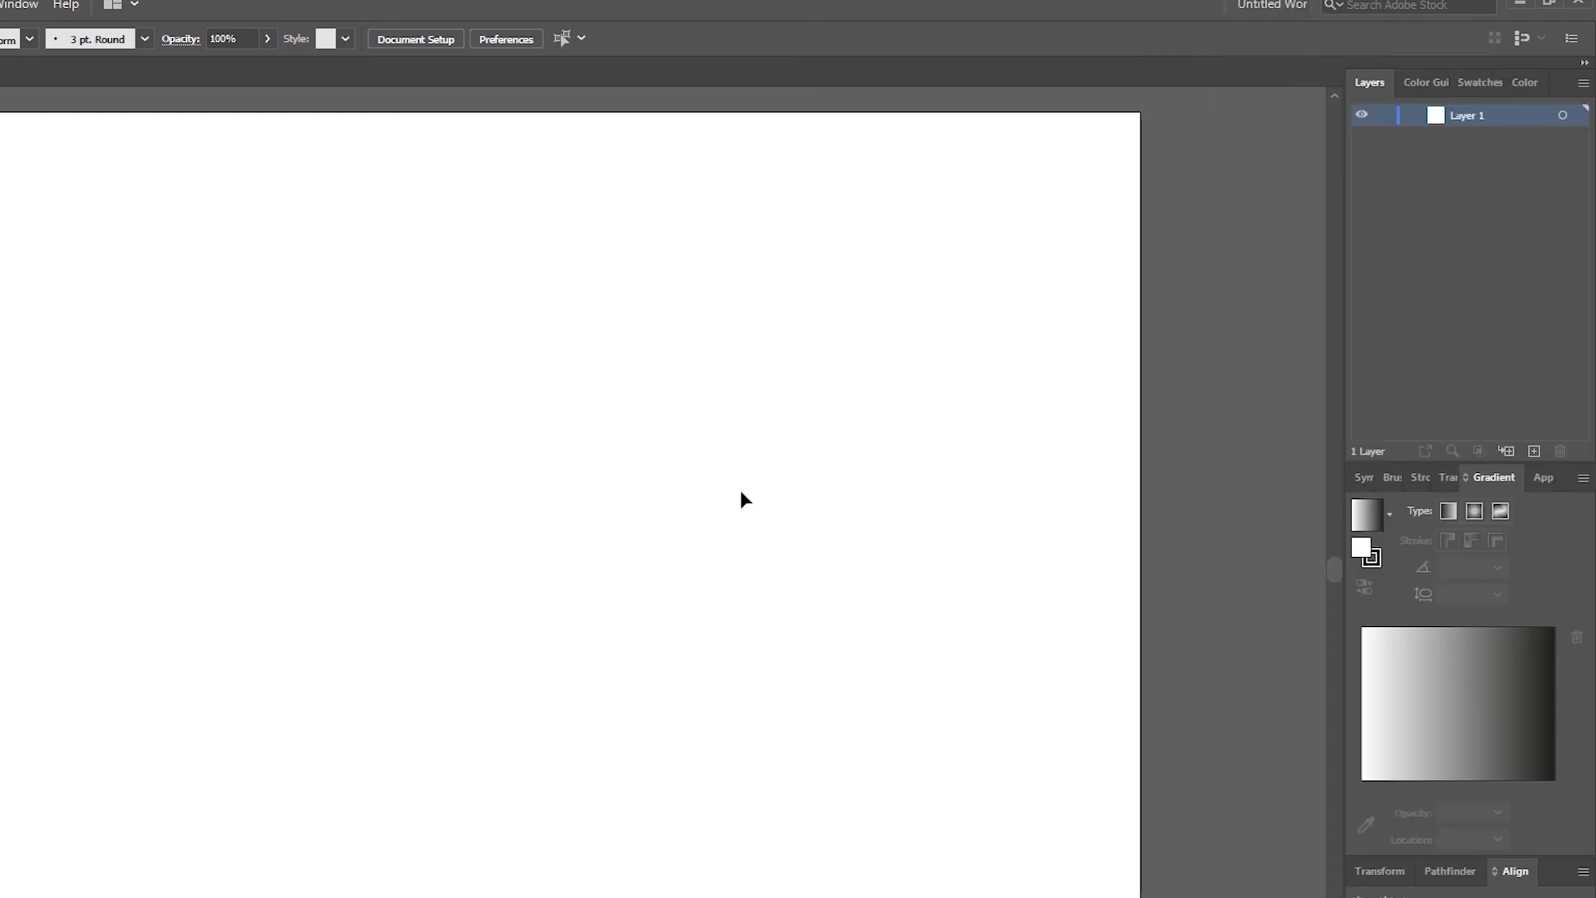